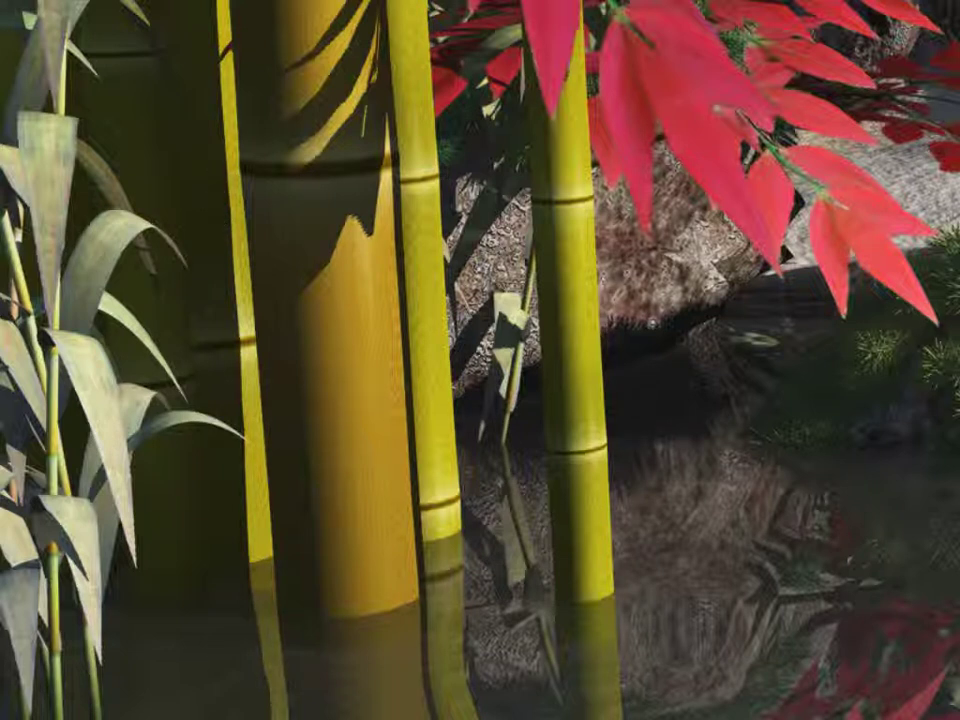
{"action": "mouse_move", "coordinate": [233, 58]}
{"action": "left_mouse_down"}
{"action": "mouse_move", "coordinate": [283, 636]}
{"action": "mouse_move", "coordinate": [410, 622]}
{"action": "mouse_move", "coordinate": [394, 103]}
{"action": "mouse_move", "coordinate": [326, 26]}
{"action": "mouse_move", "coordinate": [381, 161]}
{"action": "mouse_move", "coordinate": [420, 482]}
{"action": "mouse_move", "coordinate": [386, 46]}
{"action": "left_mouse_up"}
{"action": "mouse_move", "coordinate": [34, 34]}
{"action": "left_mouse_down"}
{"action": "mouse_move", "coordinate": [143, 132]}
{"action": "mouse_move", "coordinate": [135, 655]}
{"action": "mouse_move", "coordinate": [45, 655]}
{"action": "mouse_move", "coordinate": [30, 92]}
{"action": "mouse_move", "coordinate": [60, 40]}
{"action": "left_mouse_up"}
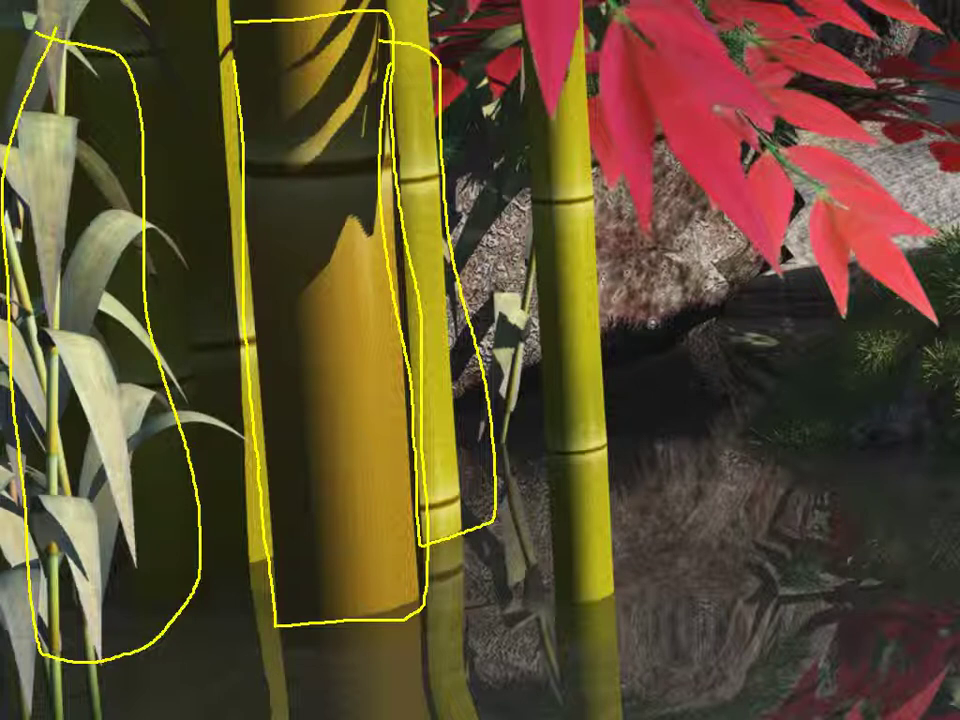
{"action": "key", "text": "Escape"}
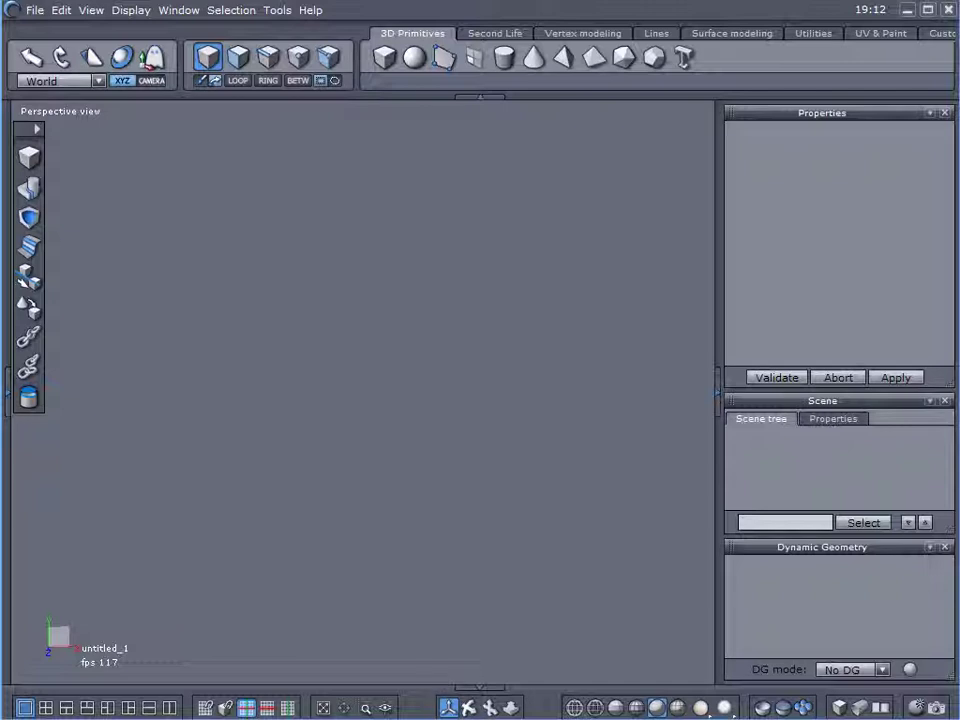
Step: Draw an upright cylinder about 9.1 units wide and about 14.4 units tall
{"action": "left_click", "coordinate": [506, 61]}
{"action": "left_click", "coordinate": [303, 243]}
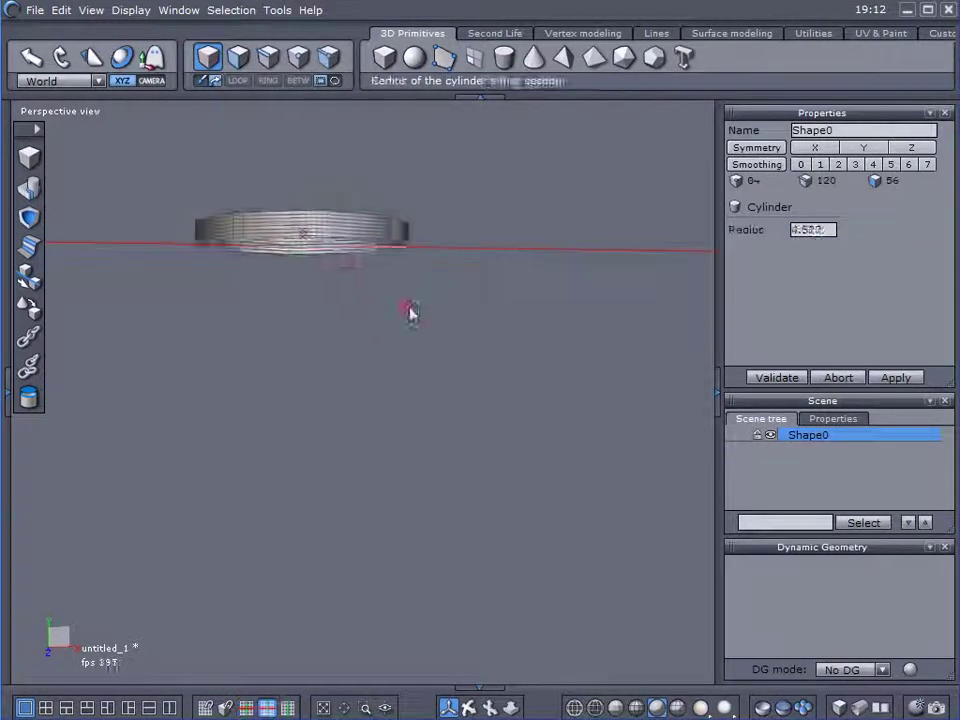
{"action": "left_click", "coordinate": [408, 304]}
{"action": "left_click", "coordinate": [409, 593]}
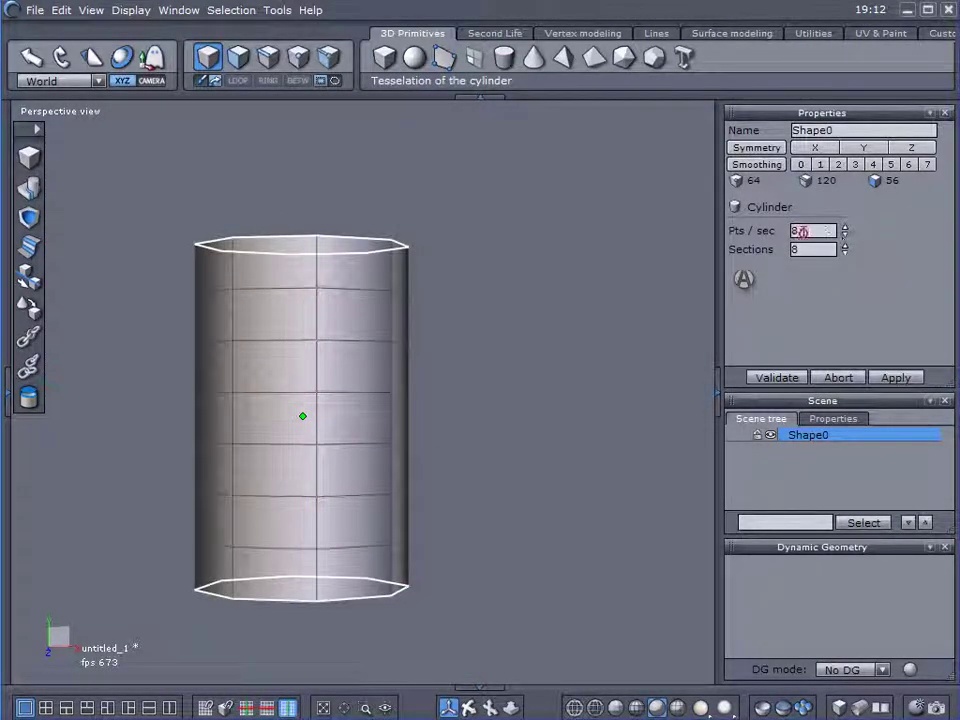
Step: Set the cylinder's tessellation to 14 points per section and 9 sections, and validate it
{"action": "type", "text": "14"}
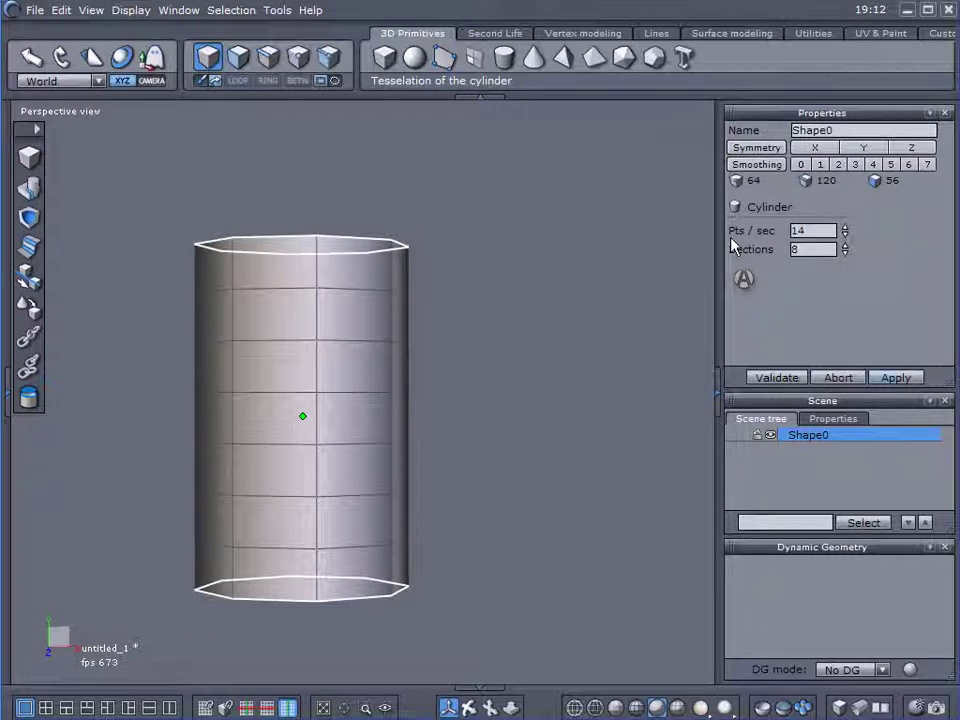
{"action": "key", "text": "Return"}
{"action": "left_click", "coordinate": [763, 250]}
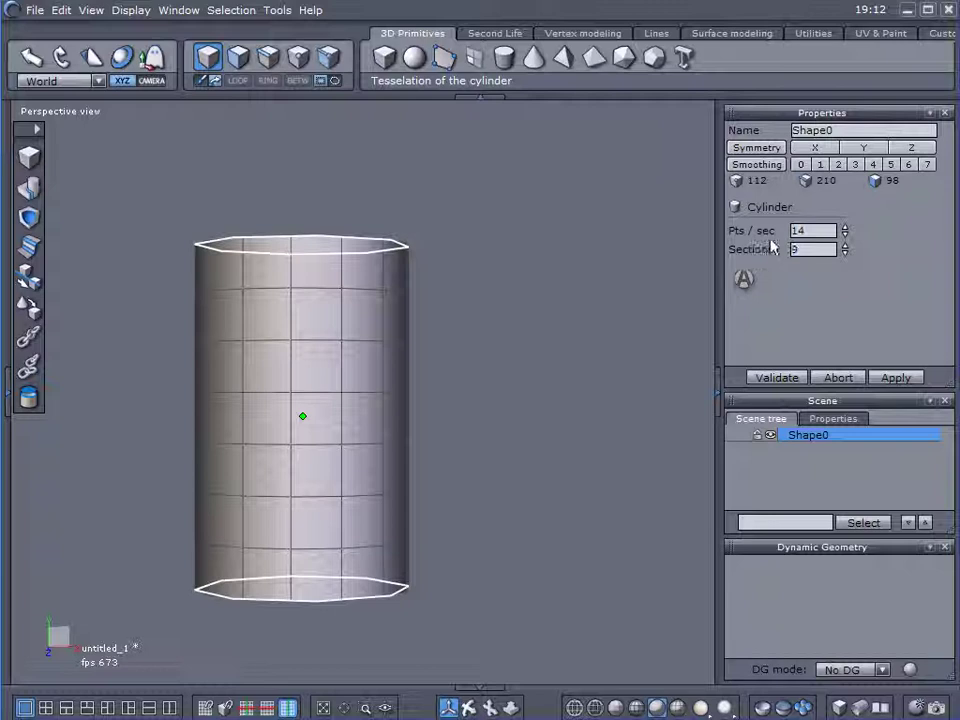
{"action": "left_click", "coordinate": [800, 250]}
{"action": "type", "text": "9"}
{"action": "left_click", "coordinate": [811, 233]}
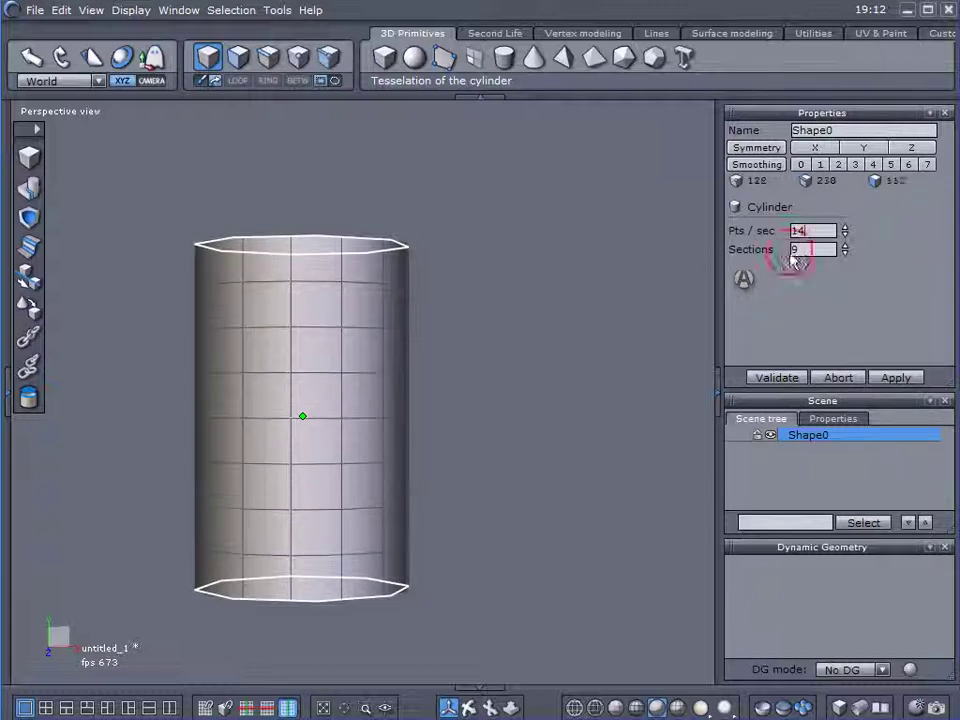
{"action": "right_click", "coordinate": [743, 282]}
Step: Select the seven inner horizontal edge loops and scale them vertically into a band about 0.46 units high at the cylinder's middle
{"action": "left_click", "coordinate": [267, 59]}
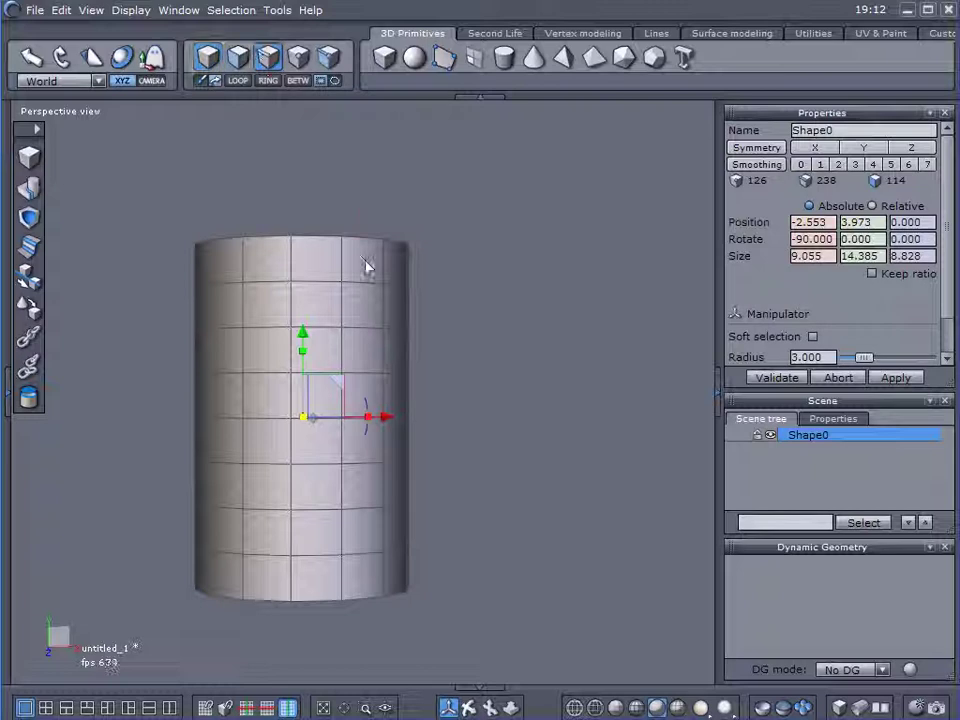
{"action": "left_click_drag", "start_coordinate": [277, 282], "coordinate": [266, 562]}
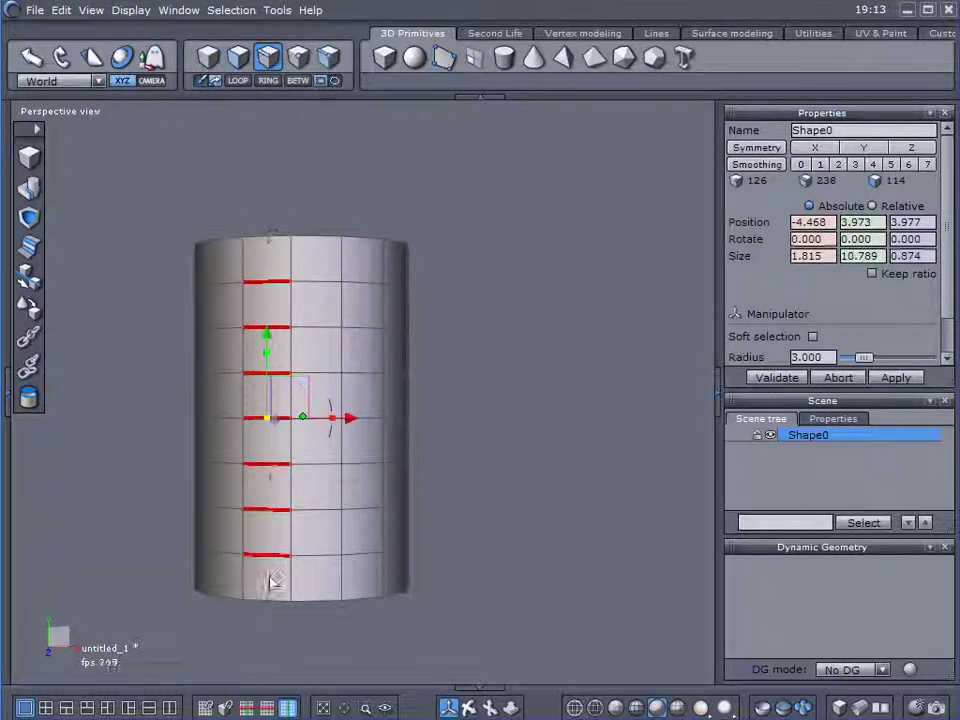
{"action": "left_click", "coordinate": [238, 81]}
{"action": "scroll", "coordinate": [318, 368], "scroll_direction": "up", "scroll_amount": 3}
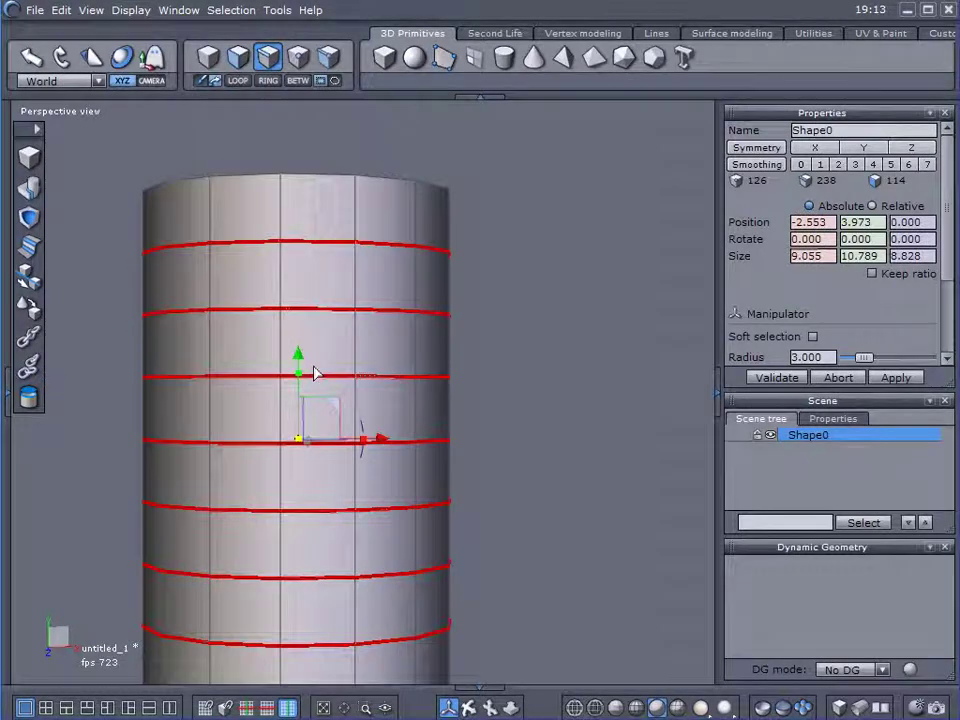
{"action": "left_click_drag", "start_coordinate": [294, 407], "coordinate": [290, 474]}
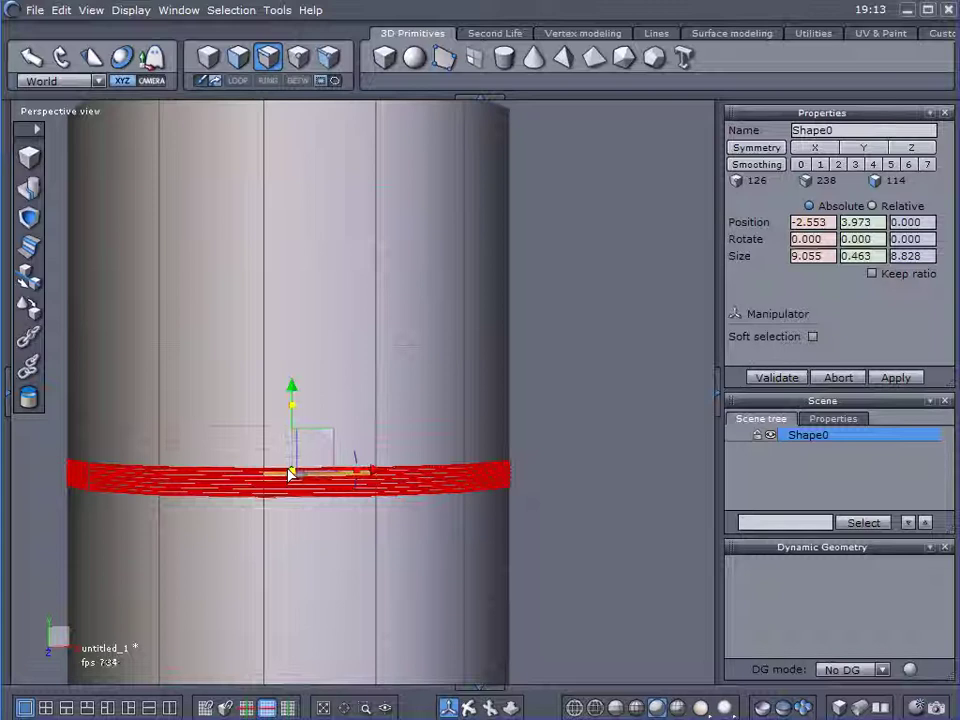
{"action": "scroll", "coordinate": [295, 482], "scroll_direction": "up", "scroll_amount": 2}
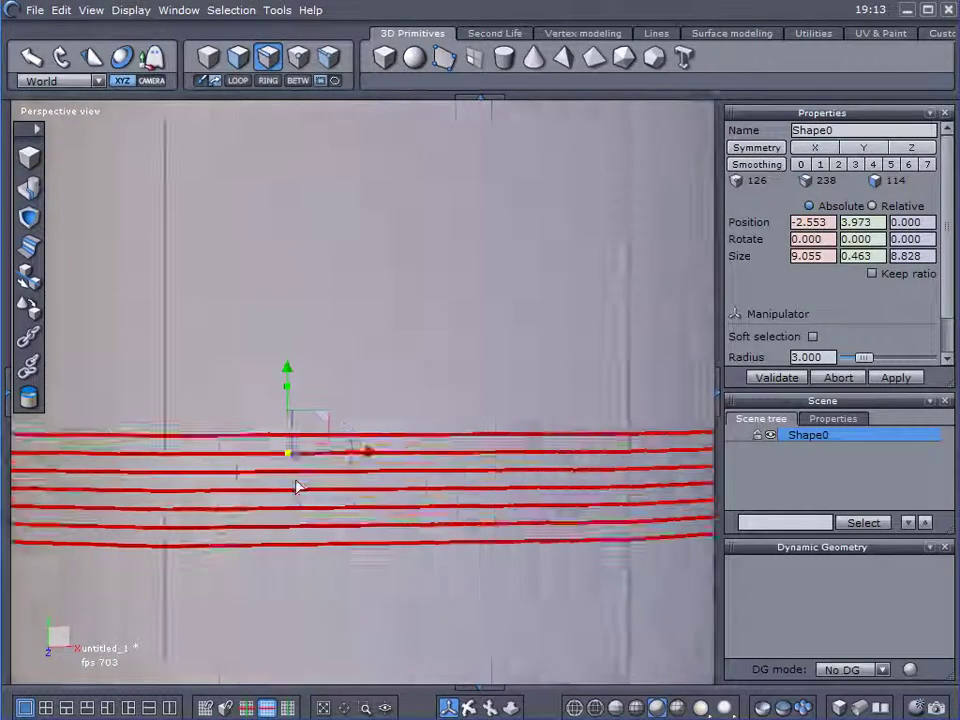
{"action": "scroll", "coordinate": [295, 486], "scroll_direction": "down", "scroll_amount": 4}
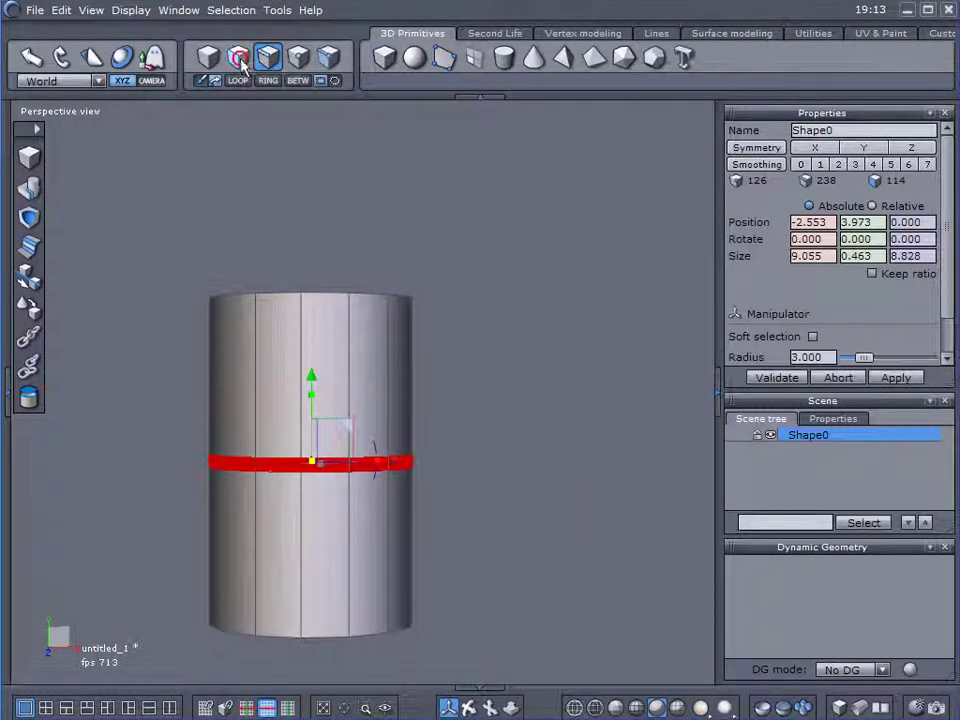
Step: Select both end cap faces and scale them apart vertically until the cylinder is about 57.4 units tall
{"action": "left_click", "coordinate": [240, 59]}
{"action": "middle_click_drag", "start_coordinate": [420, 262], "coordinate": [517, 182]}
{"action": "left_click", "coordinate": [370, 338]}
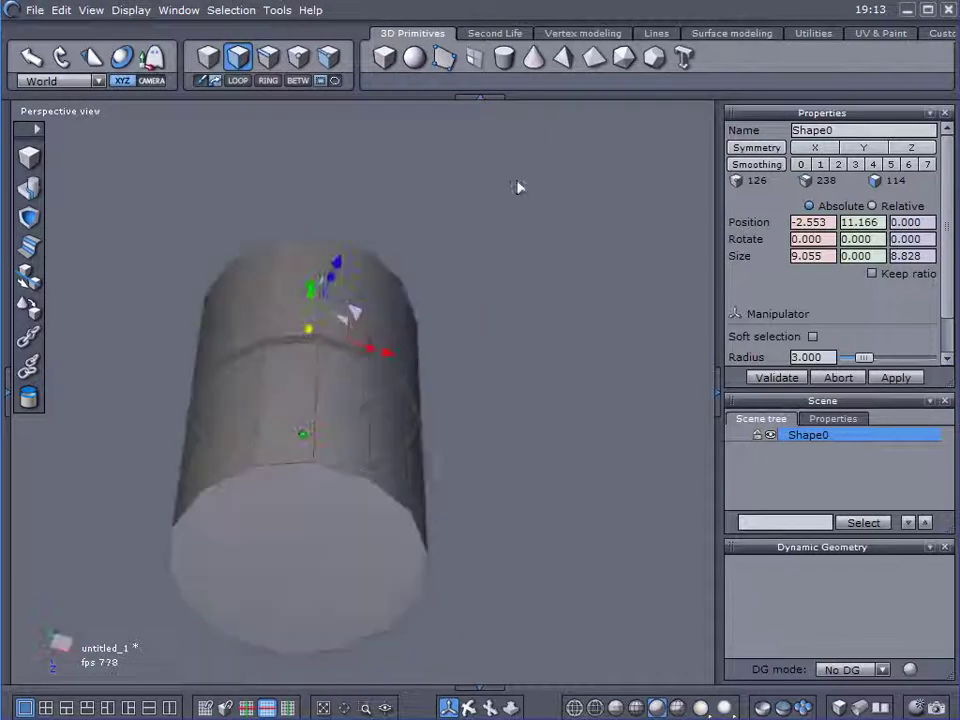
{"action": "left_click", "coordinate": [313, 589], "text": "shift"}
{"action": "scroll", "coordinate": [523, 413], "scroll_direction": "down", "scroll_amount": 3}
{"action": "middle_click_drag", "start_coordinate": [534, 371], "coordinate": [567, 562]}
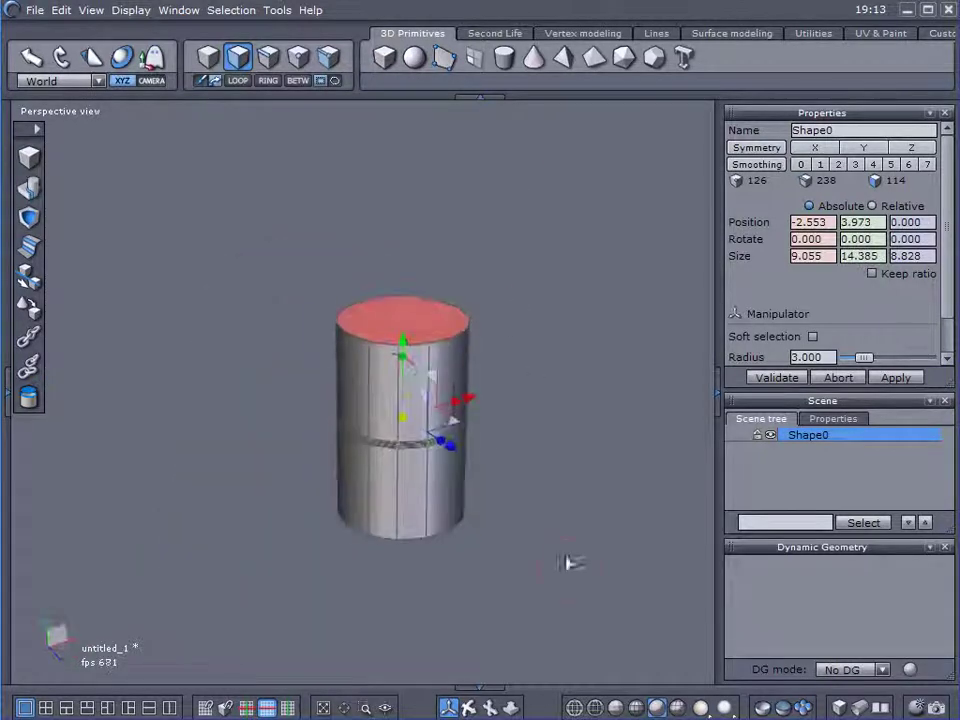
{"action": "left_click_drag", "start_coordinate": [407, 356], "coordinate": [405, 246]}
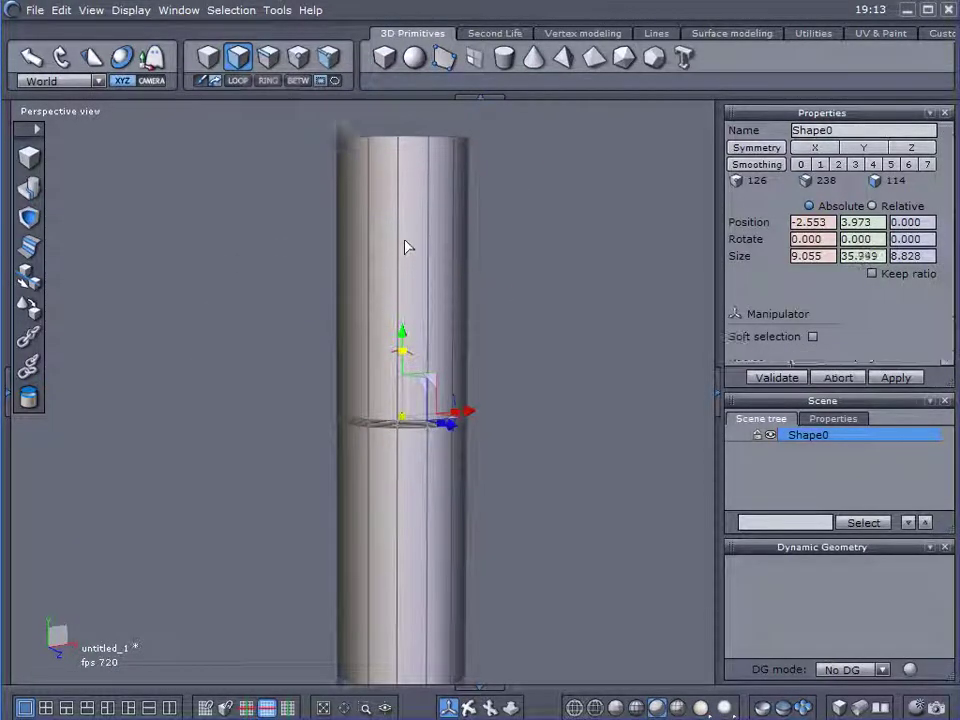
{"action": "scroll", "coordinate": [489, 321], "scroll_direction": "down", "scroll_amount": 3}
{"action": "left_click_drag", "start_coordinate": [454, 317], "coordinate": [456, 289]}
{"action": "middle_click_drag", "start_coordinate": [524, 290], "coordinate": [503, 336]}
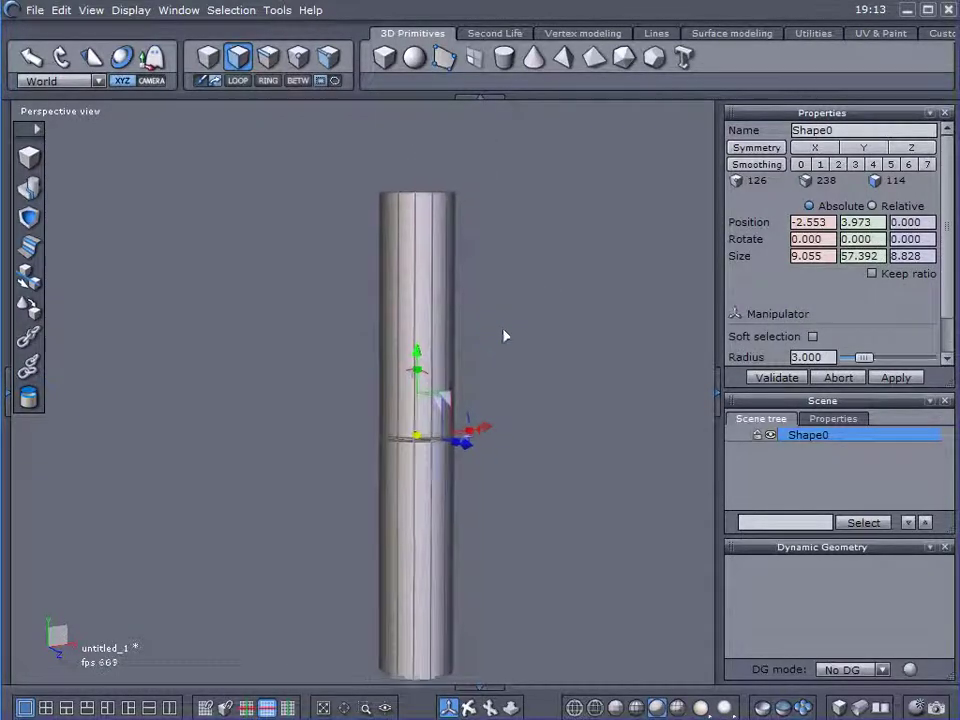
{"action": "right_click_drag", "start_coordinate": [504, 336], "coordinate": [531, 379]}
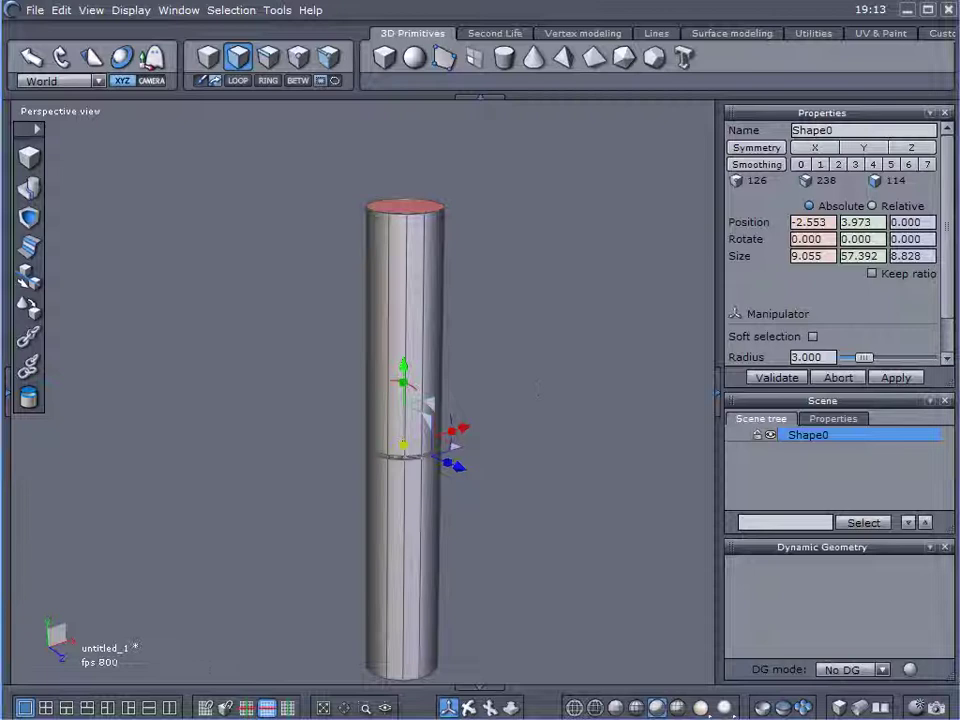
Step: Select the full central edge loop of the narrow band around the cylinder's middle
{"action": "scroll", "coordinate": [434, 452], "scroll_direction": "up", "scroll_amount": 6}
{"action": "scroll", "coordinate": [433, 452], "scroll_direction": "down", "scroll_amount": 1}
{"action": "left_click", "coordinate": [266, 61]}
{"action": "scroll", "coordinate": [465, 453], "scroll_direction": "down", "scroll_amount": 1}
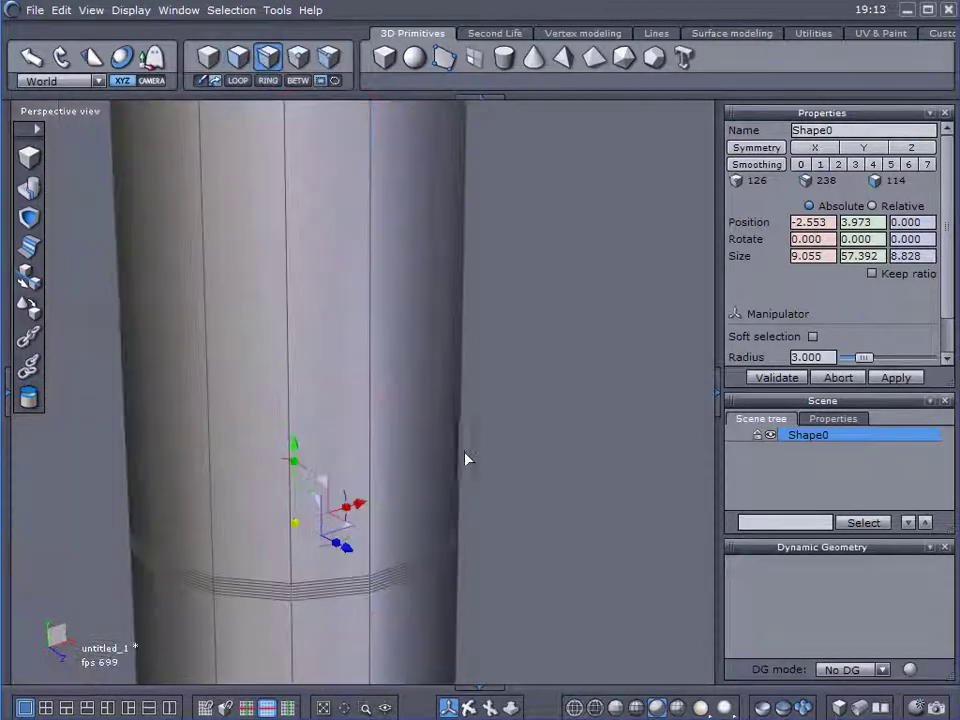
{"action": "middle_click_drag", "start_coordinate": [487, 548], "coordinate": [511, 430]}
{"action": "right_click_drag", "start_coordinate": [511, 430], "coordinate": [530, 376]}
{"action": "scroll", "coordinate": [429, 366], "scroll_direction": "up", "scroll_amount": 5}
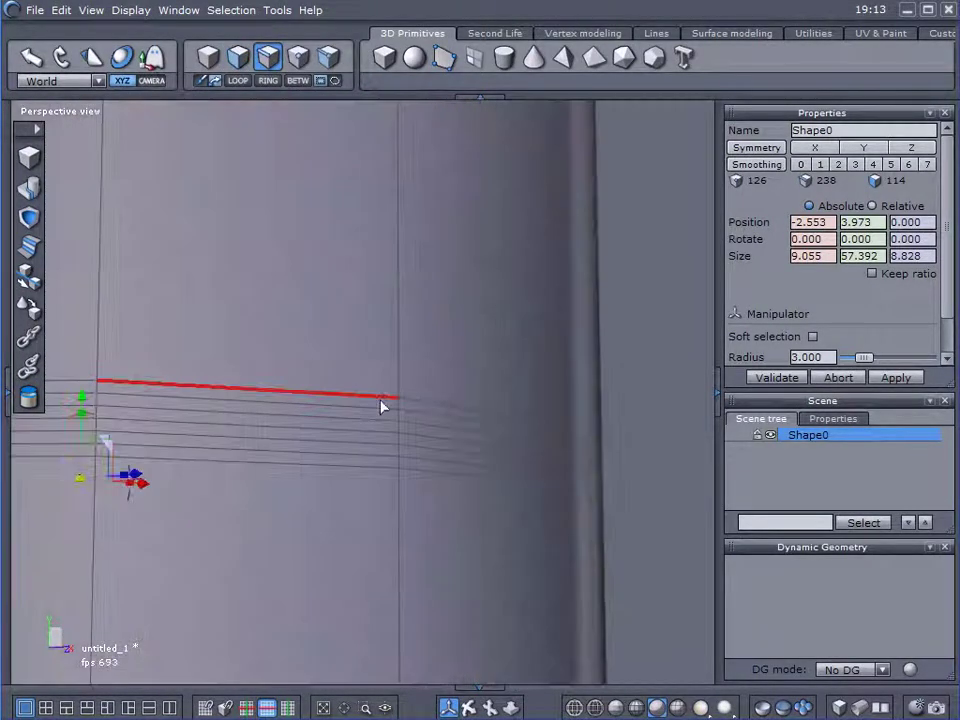
{"action": "left_click", "coordinate": [345, 428]}
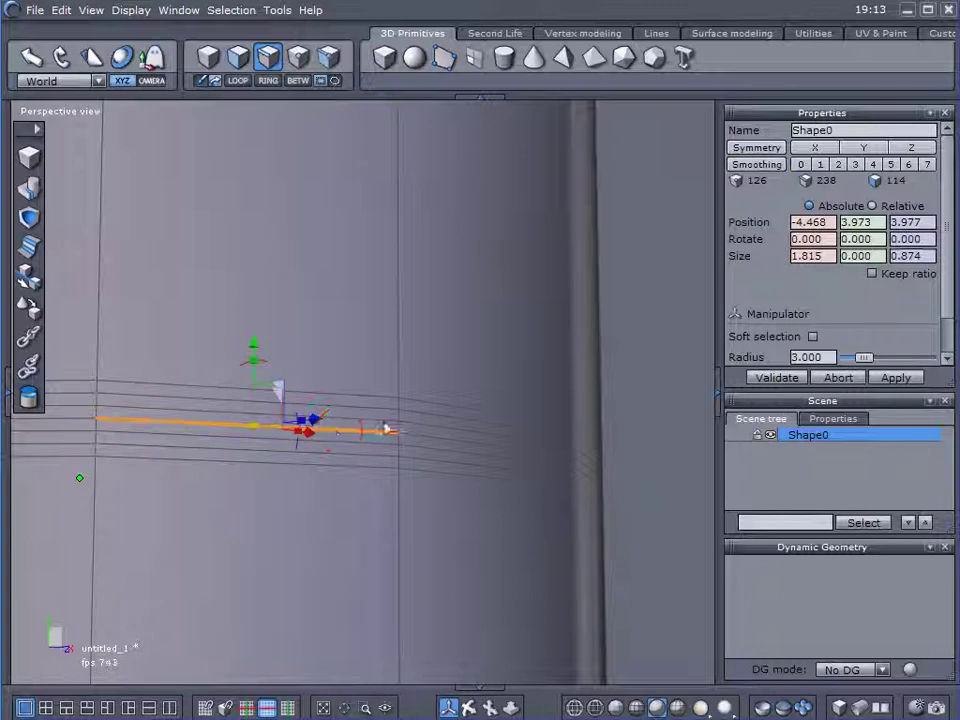
{"action": "left_click", "coordinate": [239, 82]}
{"action": "mouse_move", "coordinate": [435, 362]}
{"action": "right_mouse_down"}
{"action": "mouse_move", "coordinate": [435, 384]}
{"action": "mouse_move", "coordinate": [434, 374]}
{"action": "mouse_move", "coordinate": [433, 382]}
{"action": "mouse_move", "coordinate": [446, 373]}
{"action": "right_mouse_up"}
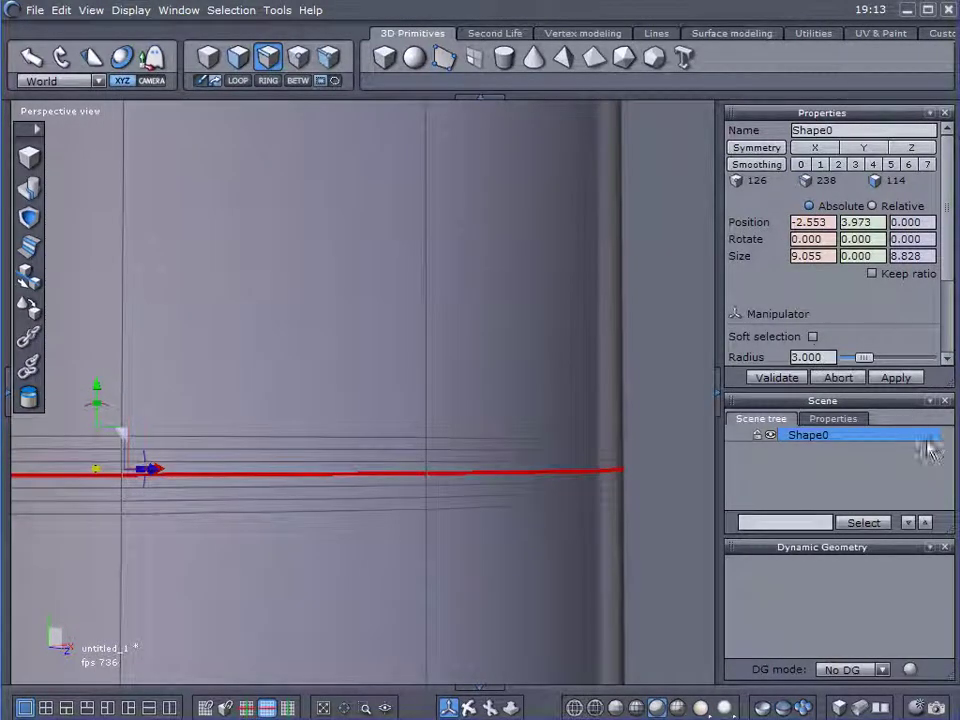
Step: Make room for the manipulator options by closing Dynamic Geometry, and enable soft selection with a radius of about 0.306
{"action": "left_click", "coordinate": [944, 547]}
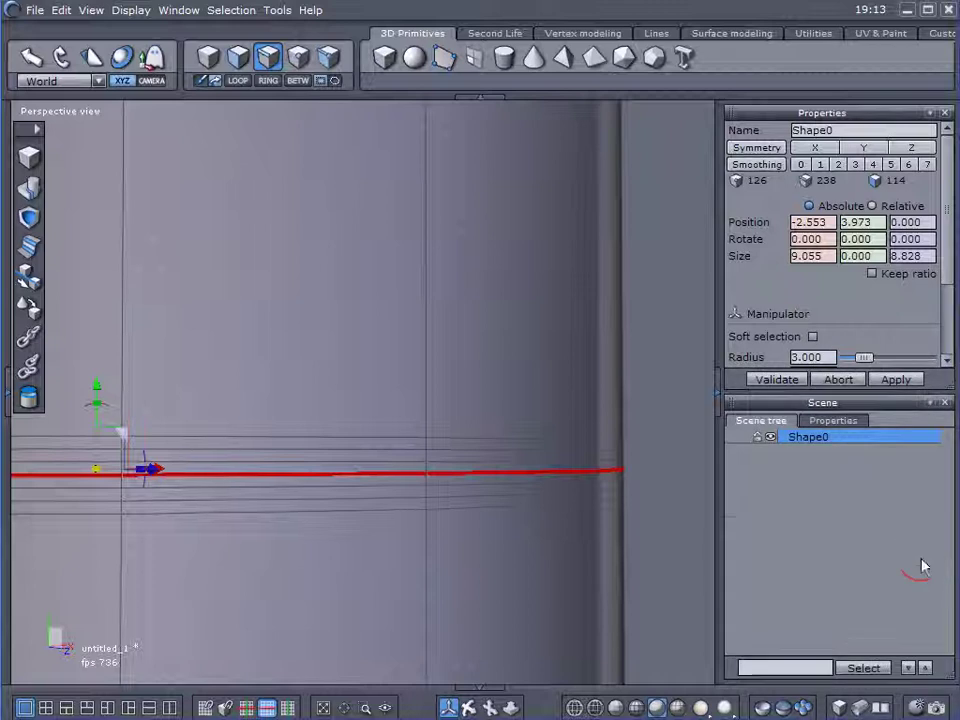
{"action": "left_click_drag", "start_coordinate": [934, 394], "coordinate": [928, 562]}
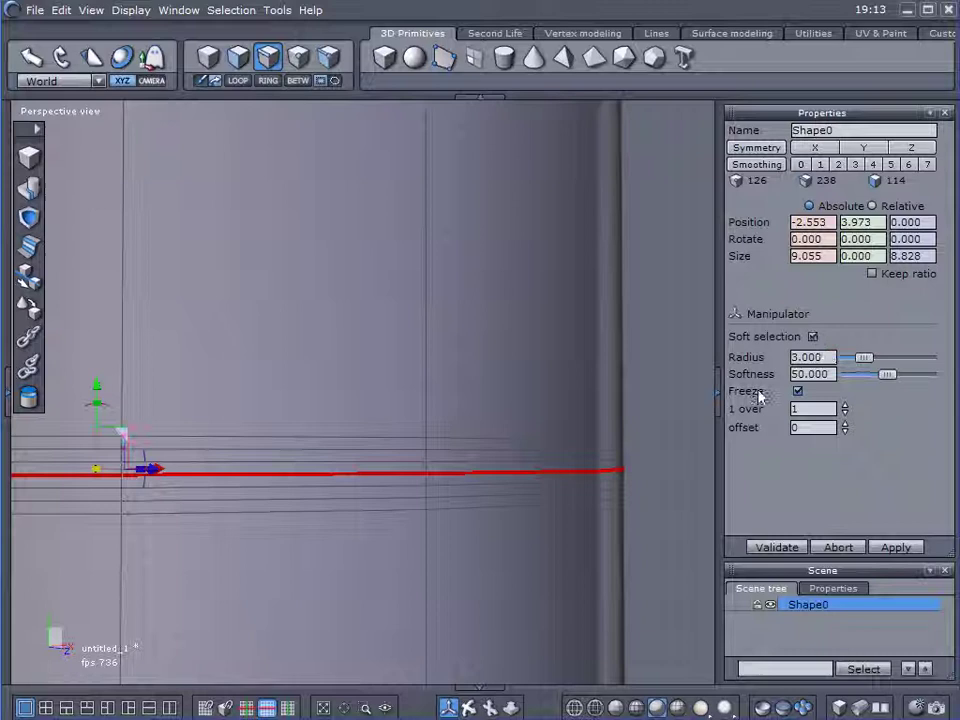
{"action": "left_click_drag", "start_coordinate": [863, 357], "coordinate": [845, 358]}
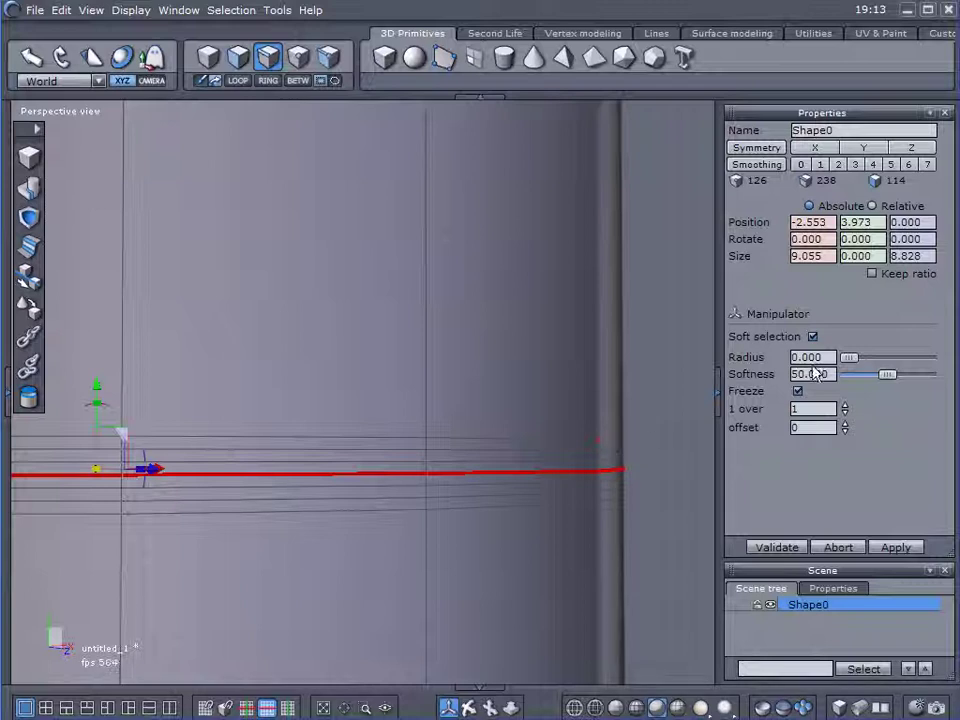
{"action": "left_click_drag", "start_coordinate": [848, 361], "coordinate": [851, 362]}
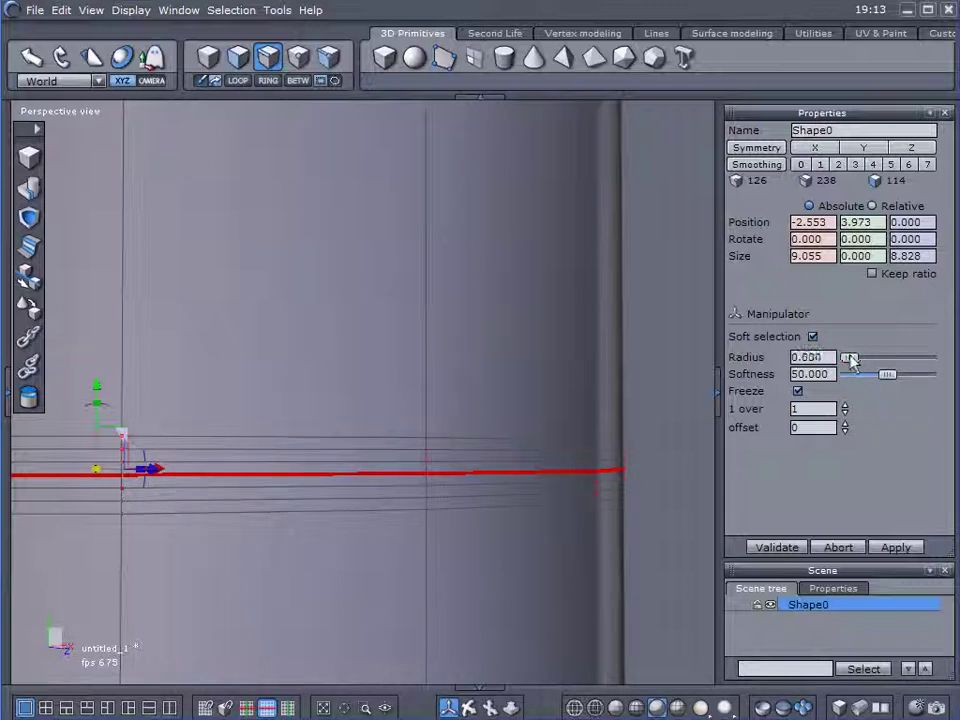
{"action": "left_click", "coordinate": [827, 356]}
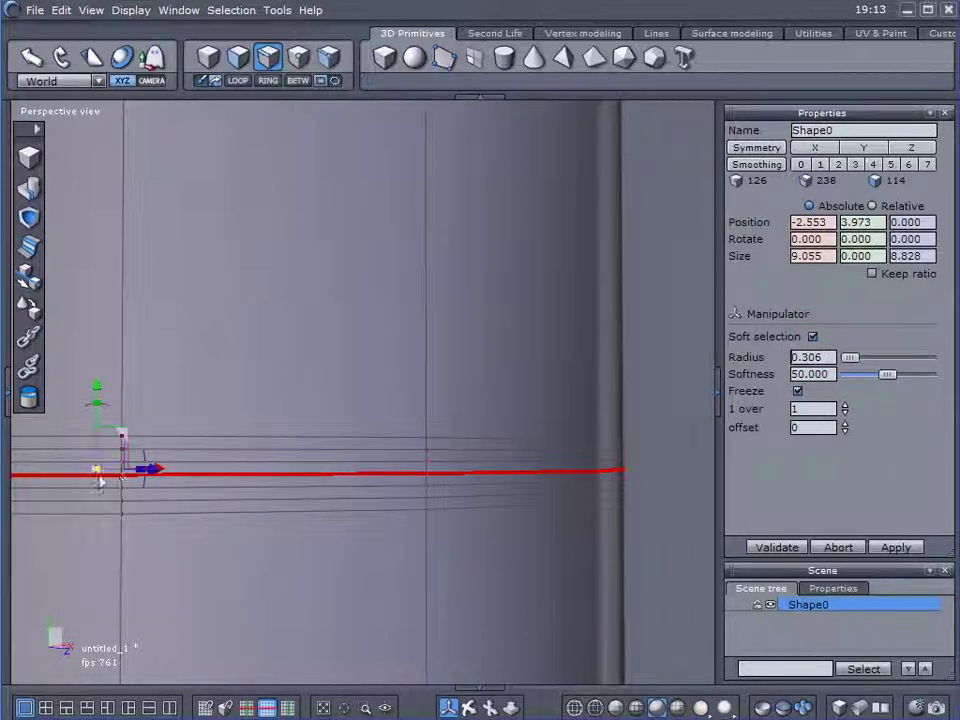
Step: Scale the central edge loop outward to about 9.44 units wide to form a raised bamboo node ring, and deselect it
{"action": "left_click_drag", "start_coordinate": [100, 473], "coordinate": [110, 476]}
{"action": "scroll", "coordinate": [360, 504], "scroll_direction": "down", "scroll_amount": 3}
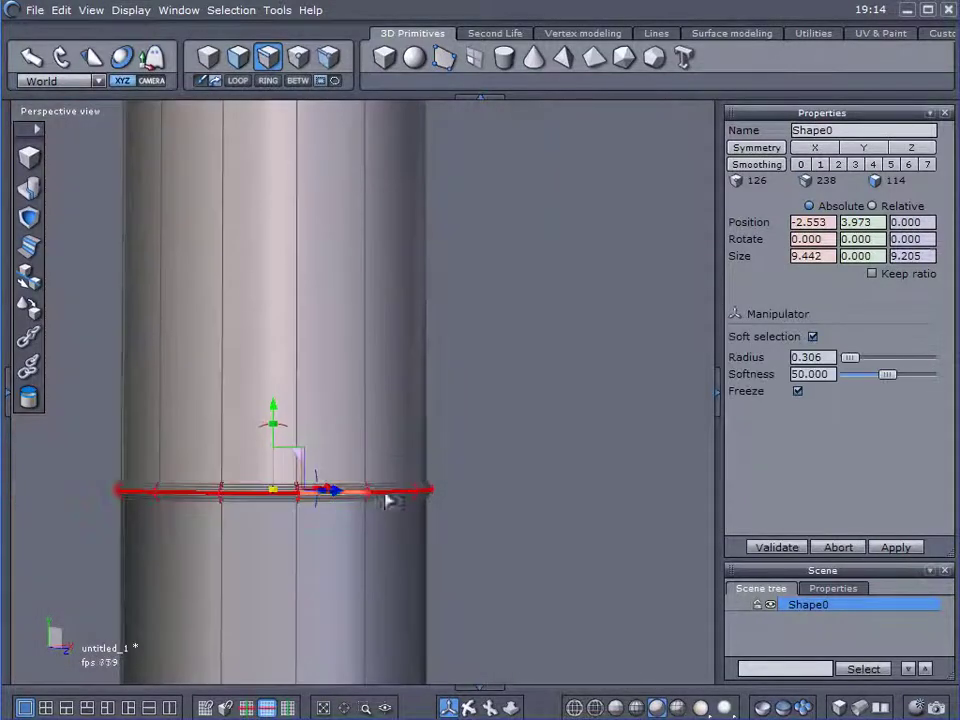
{"action": "middle_click_drag", "start_coordinate": [386, 499], "coordinate": [639, 457]}
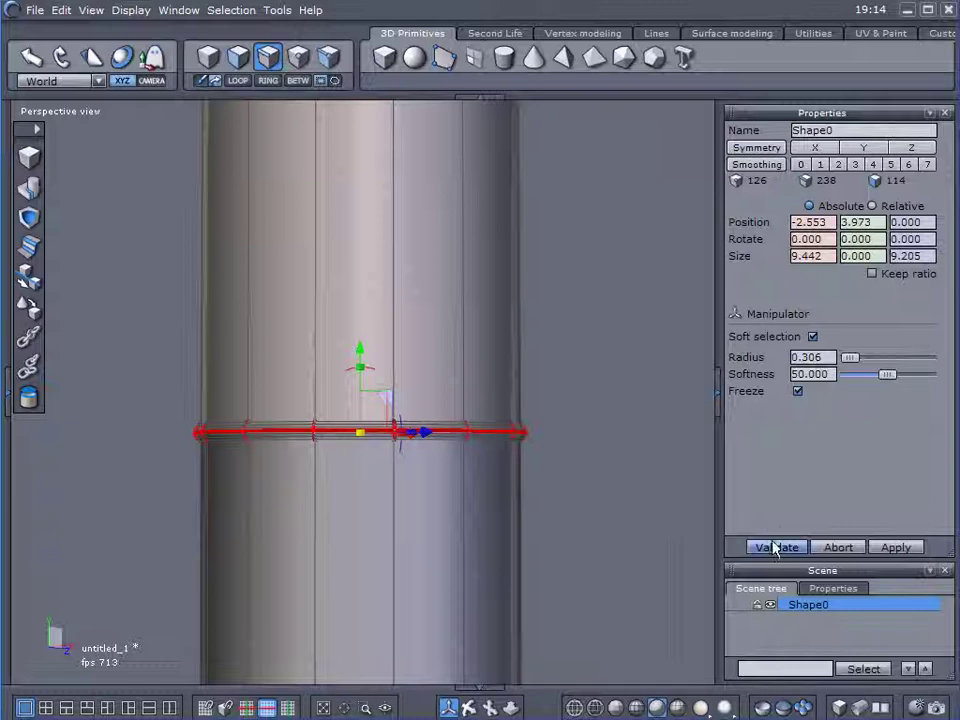
{"action": "left_click", "coordinate": [643, 480]}
{"action": "scroll", "coordinate": [620, 470], "scroll_direction": "down", "scroll_amount": 2}
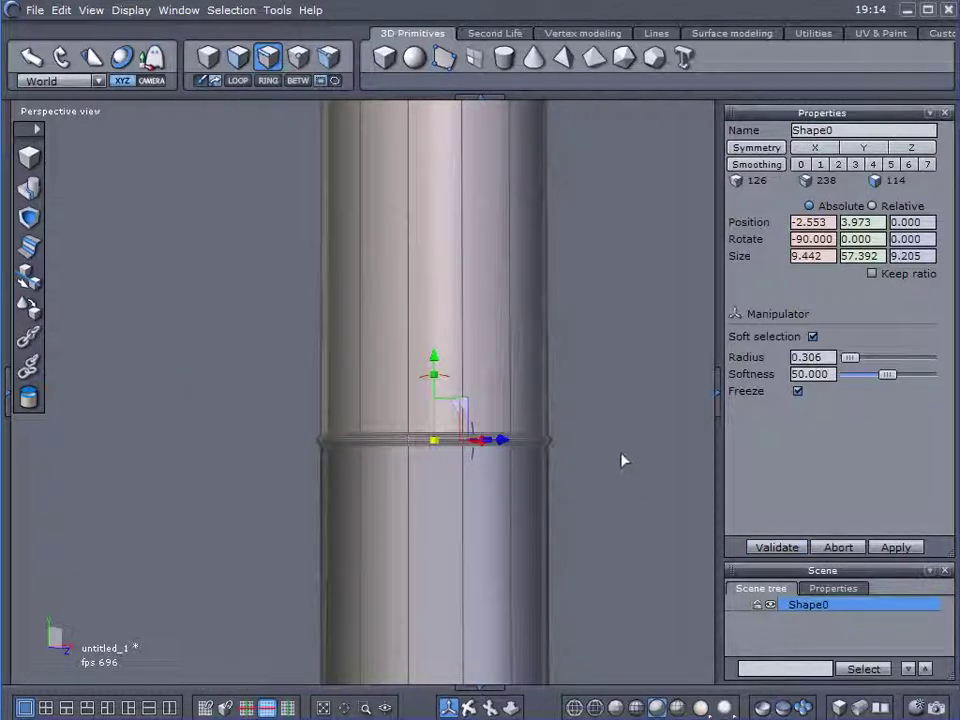
Step: Add a horizontal edge loop with Tesselate about halfway between the node ring and the cylinder's upper end
{"action": "scroll", "coordinate": [645, 320], "scroll_direction": "down", "scroll_amount": 1}
{"action": "middle_click_drag", "start_coordinate": [649, 311], "coordinate": [567, 469]}
{"action": "scroll", "coordinate": [565, 468], "scroll_direction": "down", "scroll_amount": 2}
{"action": "left_click", "coordinate": [575, 36]}
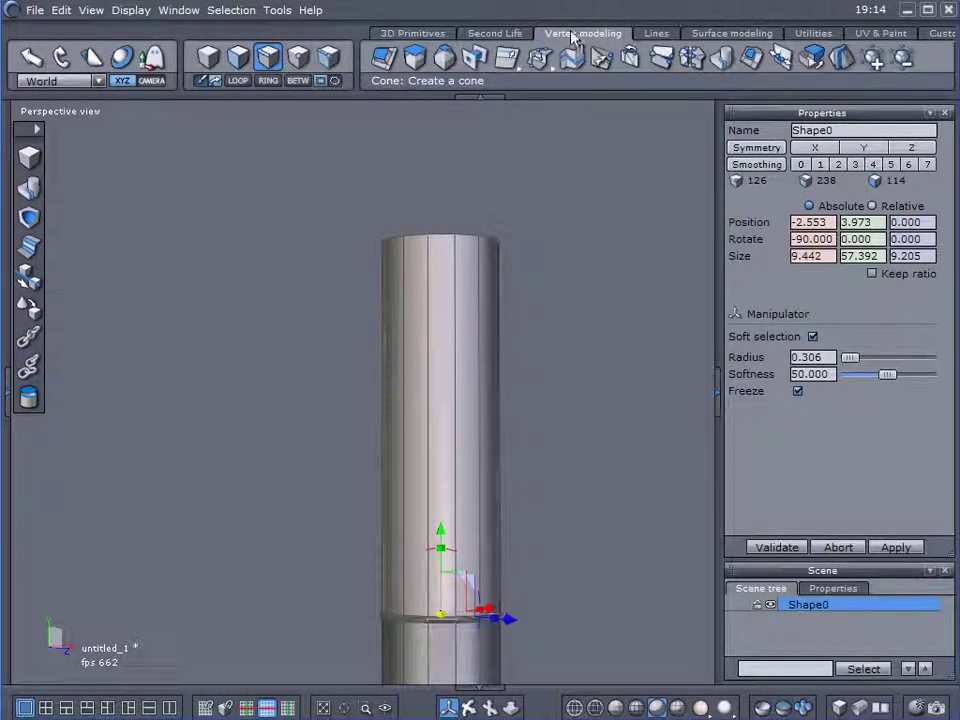
{"action": "left_click", "coordinate": [541, 60]}
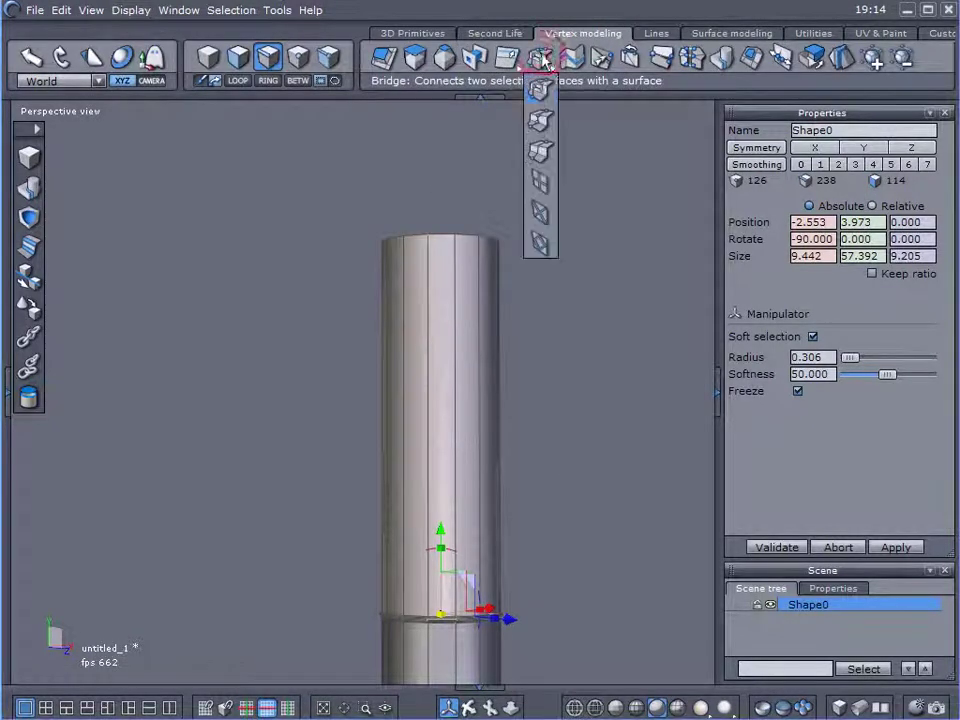
{"action": "left_click", "coordinate": [540, 152]}
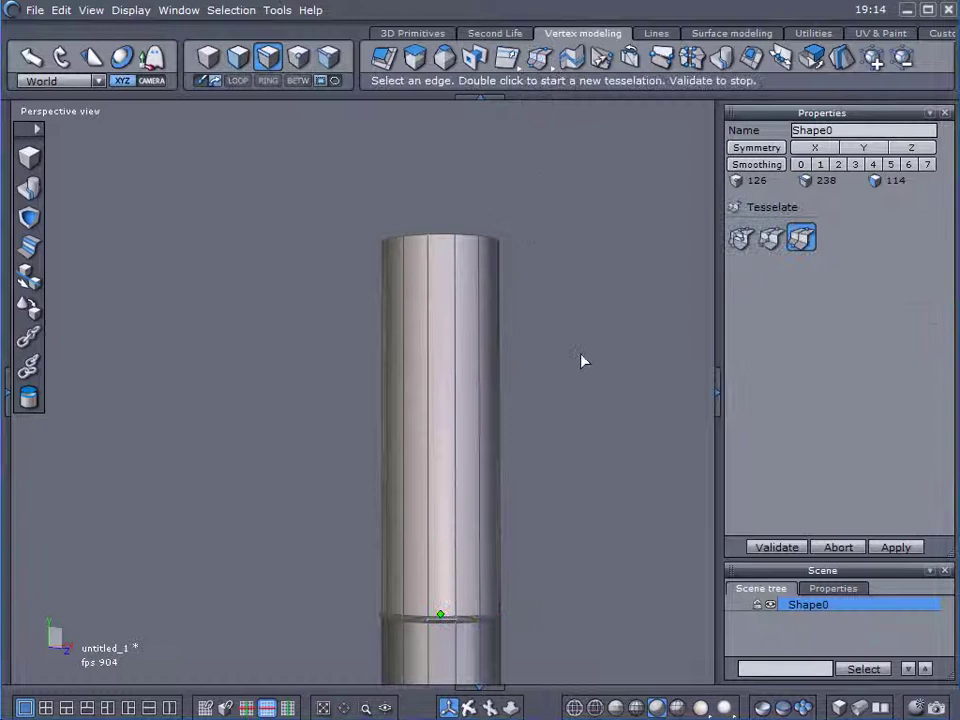
{"action": "middle_click_drag", "start_coordinate": [581, 360], "coordinate": [566, 315]}
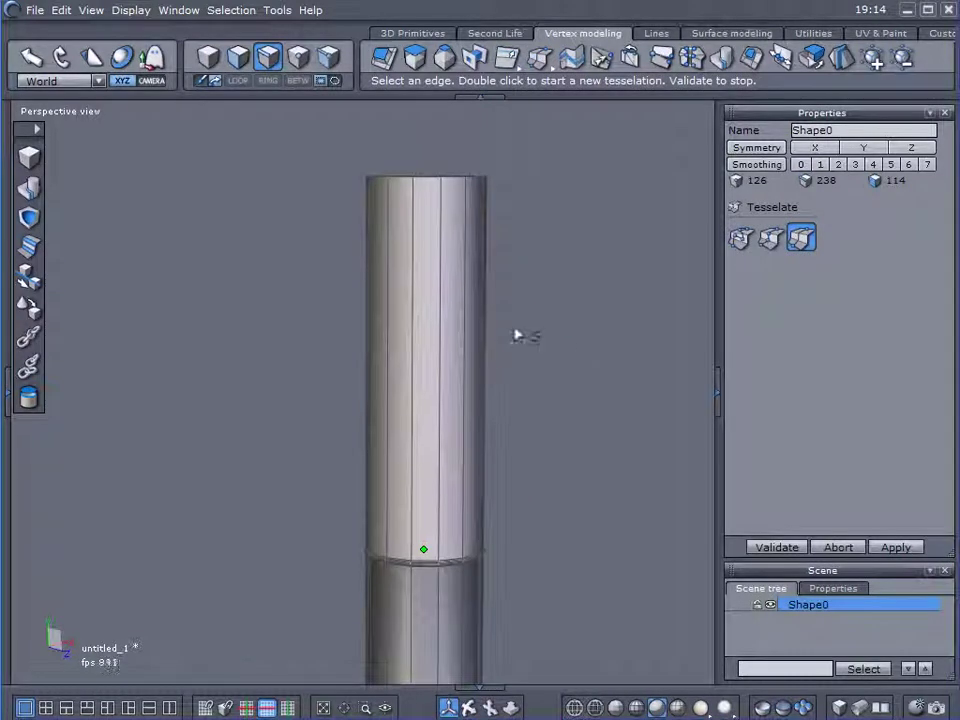
{"action": "left_click", "coordinate": [446, 370]}
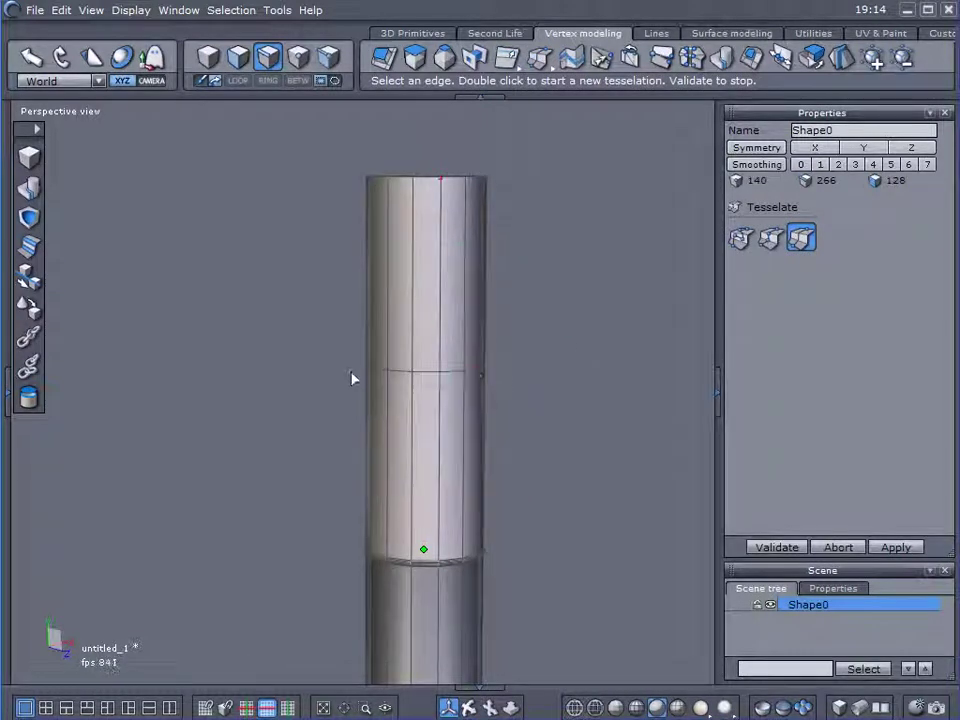
Step: Finish the upper loop and tesselate a matching horizontal edge loop about halfway between the node ring and the cylinder's lower end
{"action": "left_click", "coordinate": [777, 548]}
{"action": "middle_click_drag", "start_coordinate": [628, 548], "coordinate": [605, 322]}
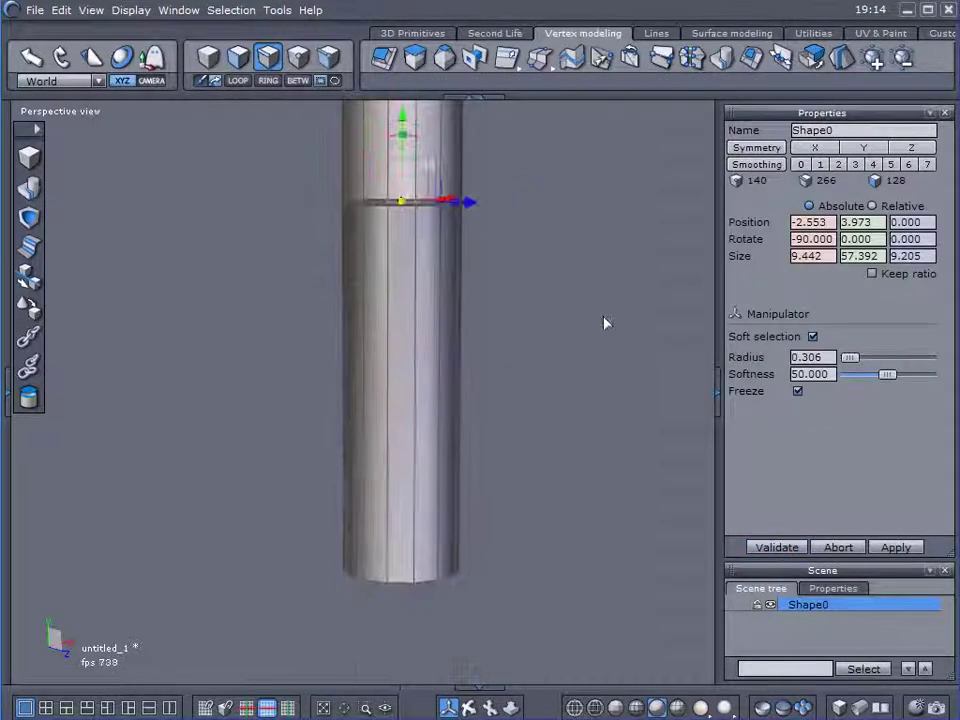
{"action": "left_click_drag", "start_coordinate": [540, 57], "coordinate": [546, 156]}
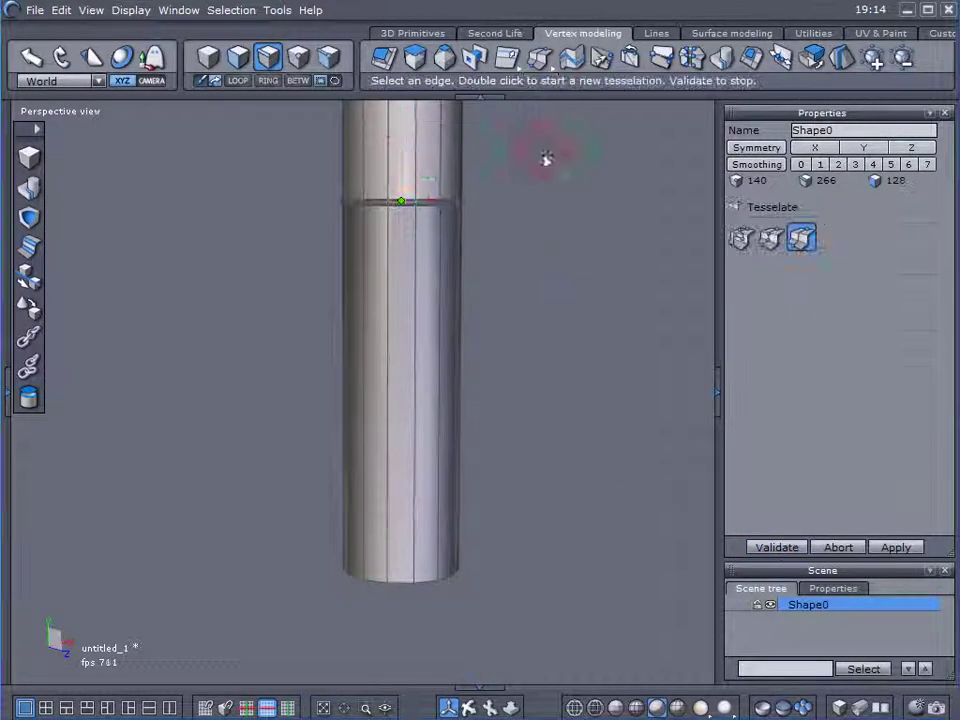
{"action": "left_click", "coordinate": [392, 397]}
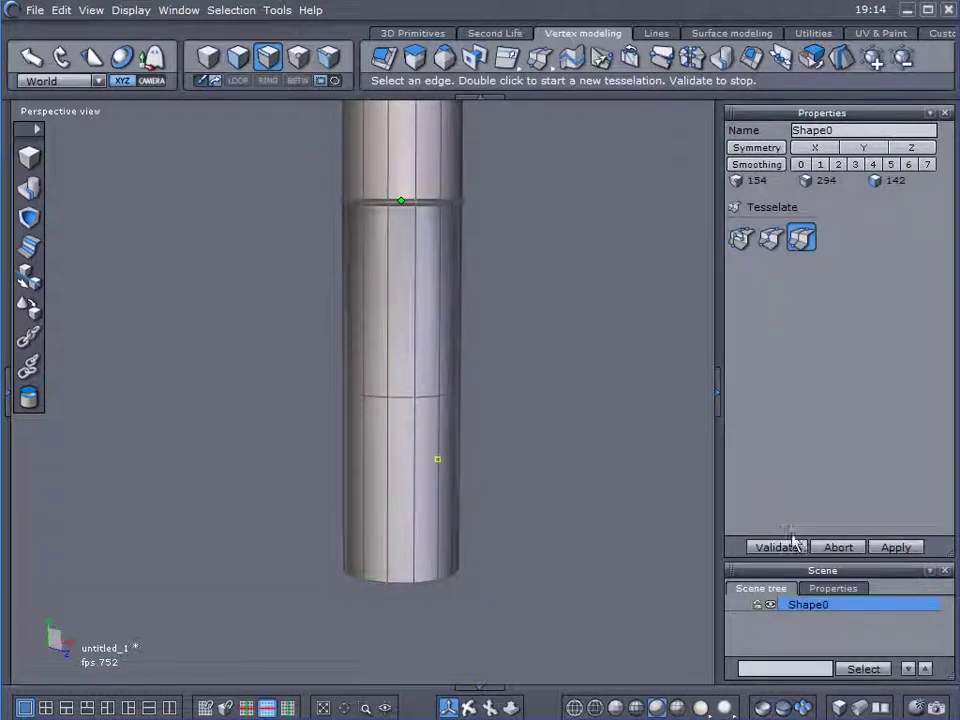
{"action": "left_click", "coordinate": [789, 549]}
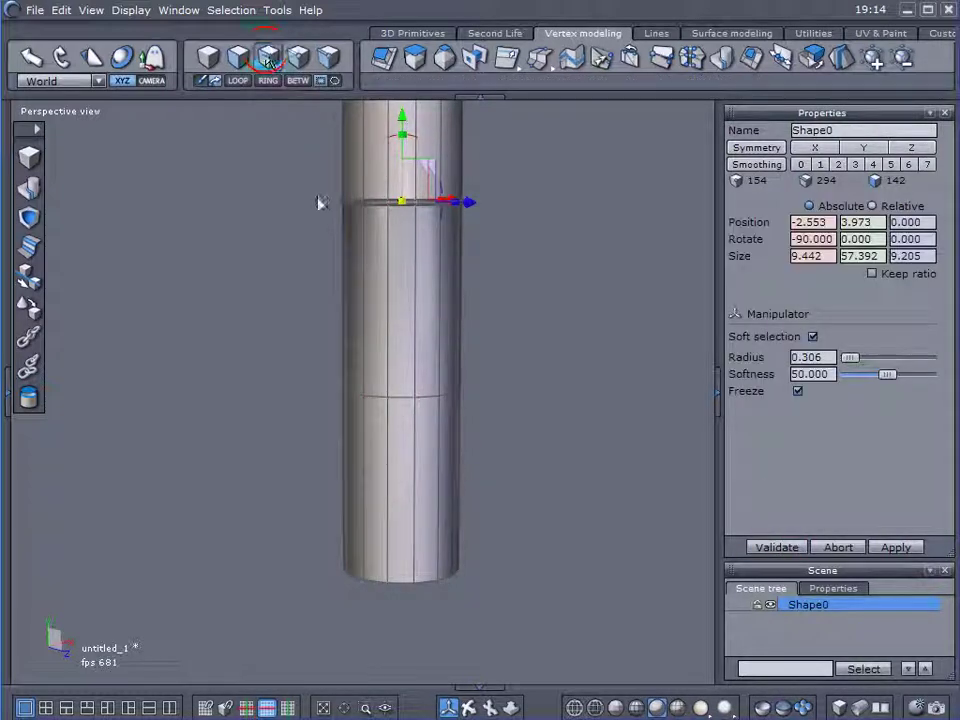
Step: Select the middle edge loops of both halves and extract parallel loops about 5.3 units above and below each
{"action": "left_click", "coordinate": [401, 400]}
{"action": "middle_click_drag", "start_coordinate": [594, 300], "coordinate": [611, 452]}
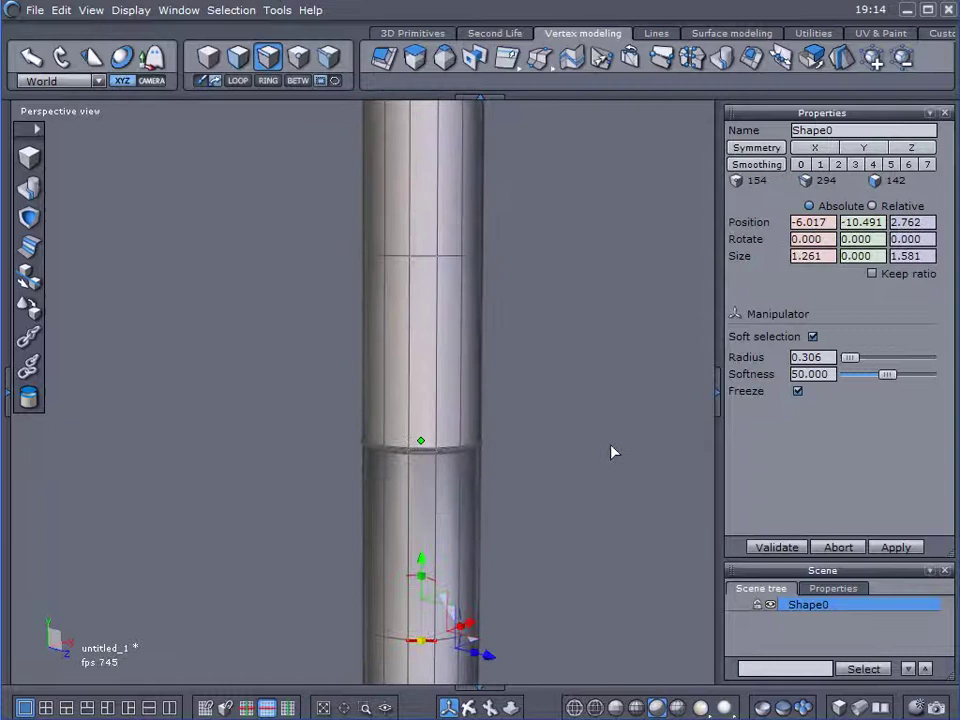
{"action": "left_click", "coordinate": [422, 258], "text": "shift"}
{"action": "left_click", "coordinate": [237, 80]}
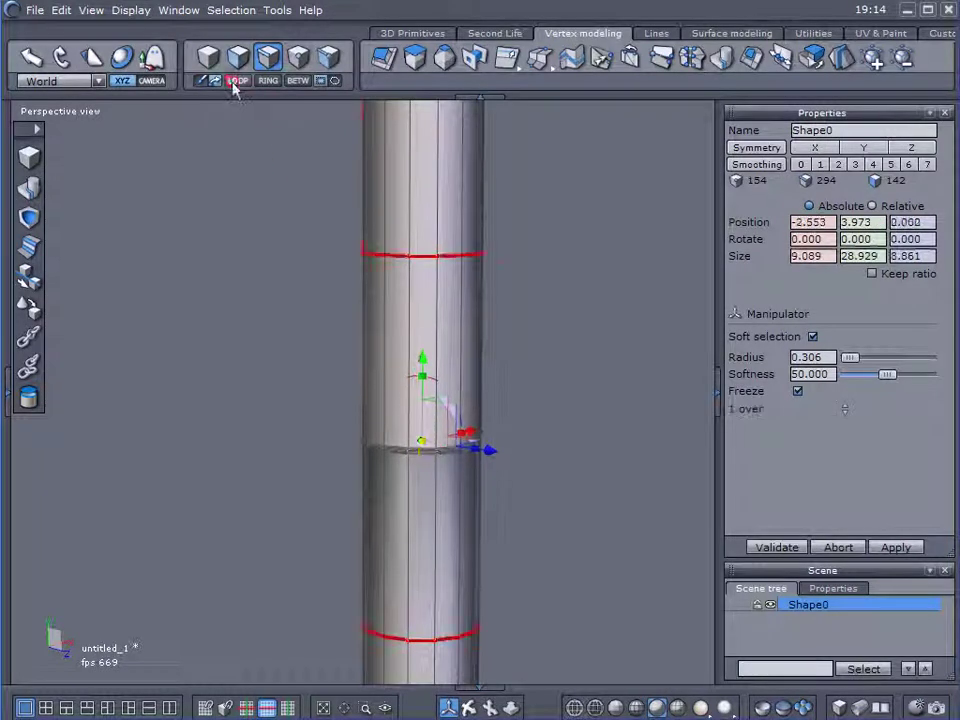
{"action": "left_click", "coordinate": [507, 62]}
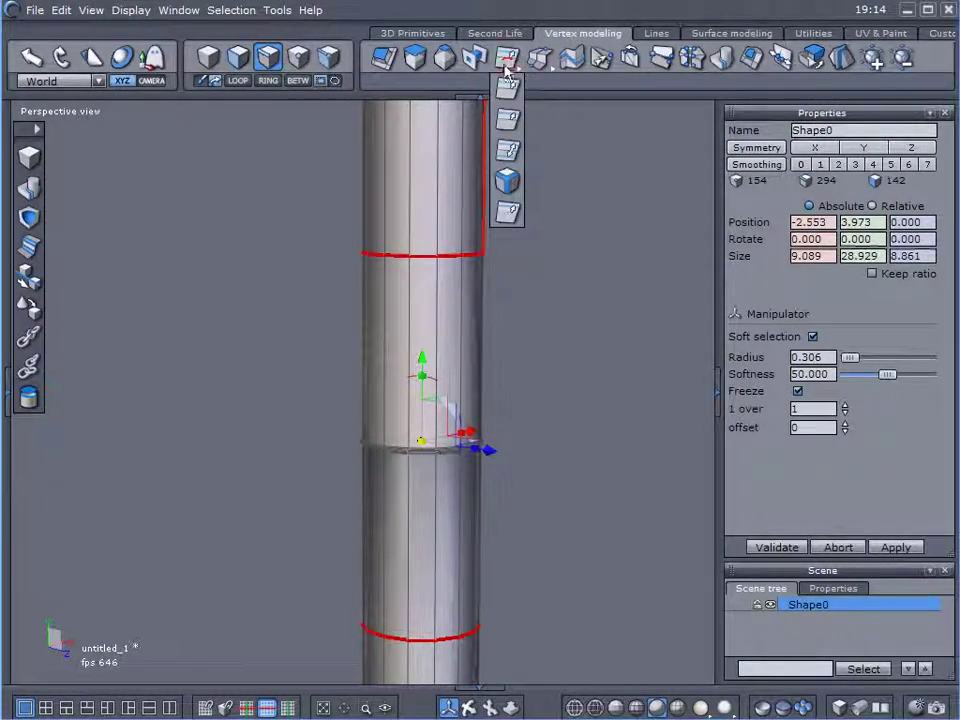
{"action": "left_click", "coordinate": [507, 150]}
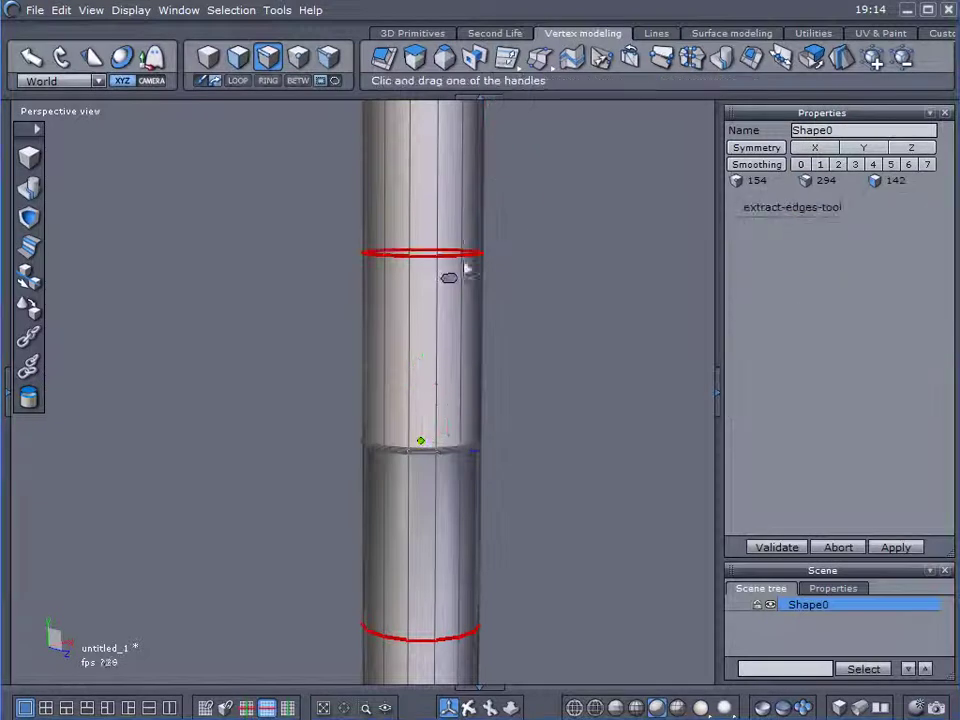
{"action": "left_click_drag", "start_coordinate": [455, 277], "coordinate": [454, 332]}
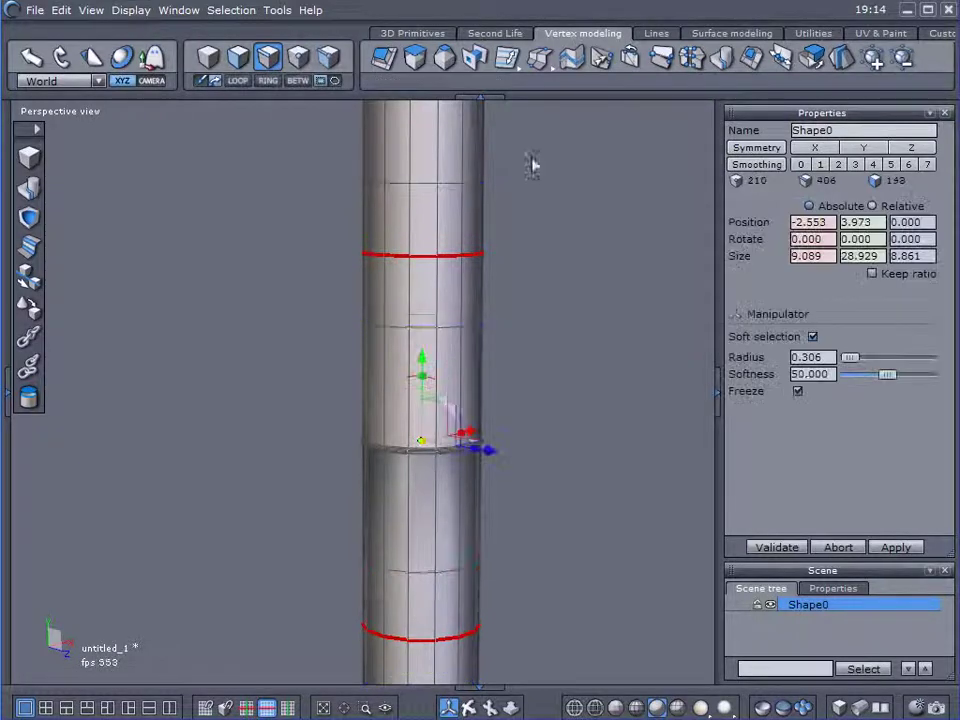
Step: Select the four outer edge loops of both halves and extract additional parallel loops about halfway toward each half's middle loop and on their other side
{"action": "left_click", "coordinate": [435, 191]}
{"action": "left_click", "coordinate": [435, 332], "text": "shift"}
{"action": "scroll", "coordinate": [600, 397], "scroll_direction": "down", "scroll_amount": 3}
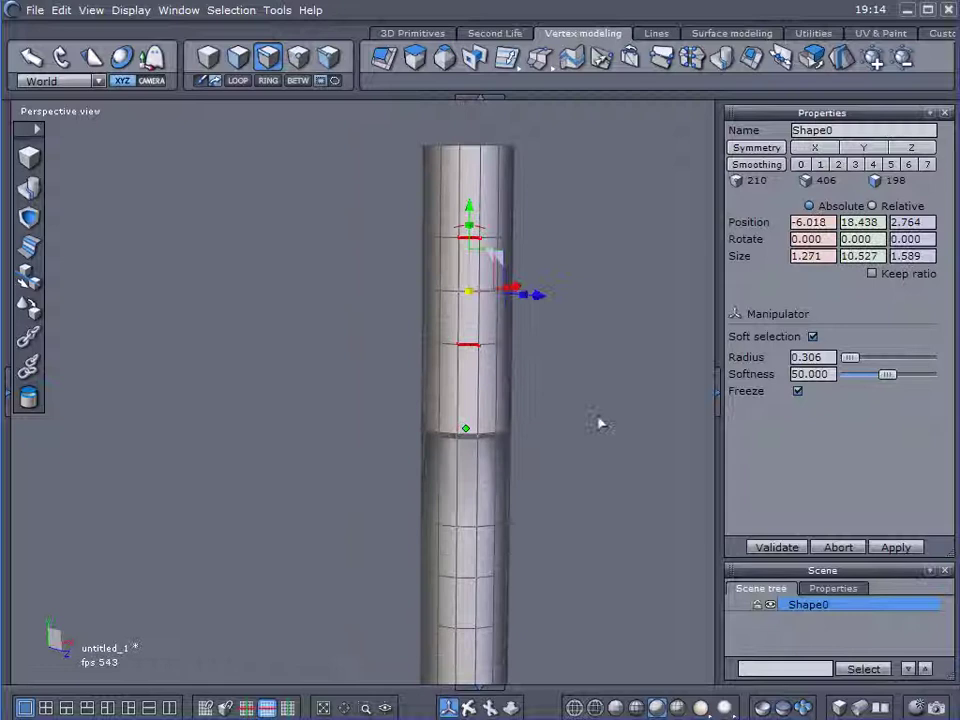
{"action": "middle_click_drag", "start_coordinate": [600, 422], "coordinate": [576, 356]}
{"action": "left_click", "coordinate": [445, 438], "text": "shift"}
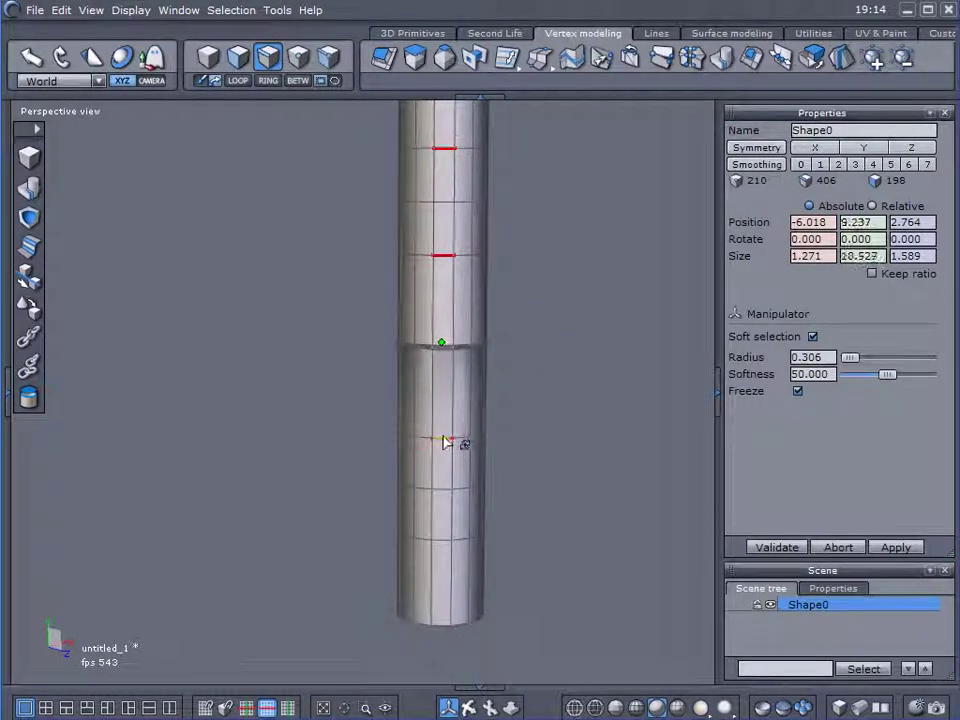
{"action": "left_click", "coordinate": [440, 541], "text": "shift"}
{"action": "left_click", "coordinate": [238, 81]}
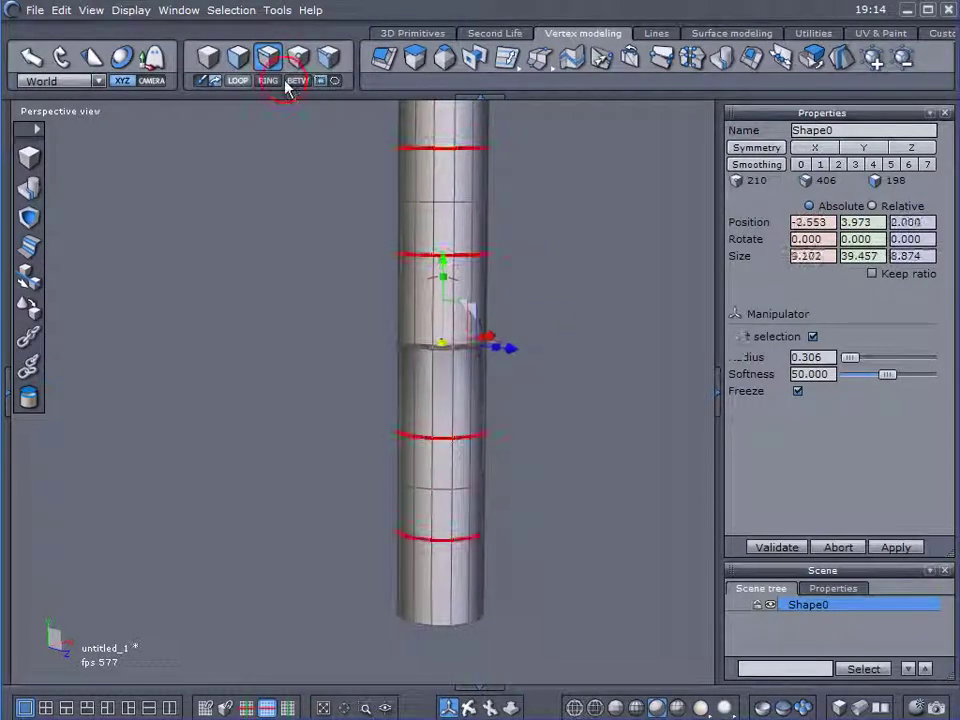
{"action": "left_click", "coordinate": [510, 61]}
{"action": "left_click", "coordinate": [510, 88]}
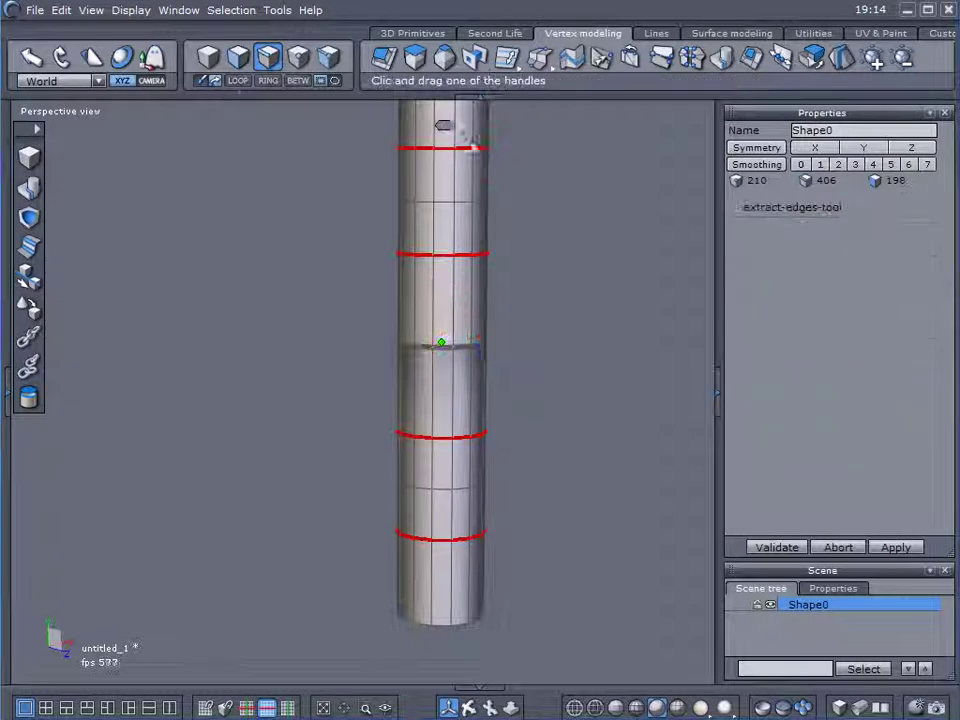
{"action": "mouse_move", "coordinate": [444, 122]}
{"action": "left_mouse_down"}
{"action": "mouse_move", "coordinate": [448, 98]}
{"action": "mouse_move", "coordinate": [436, 125]}
{"action": "left_mouse_up"}
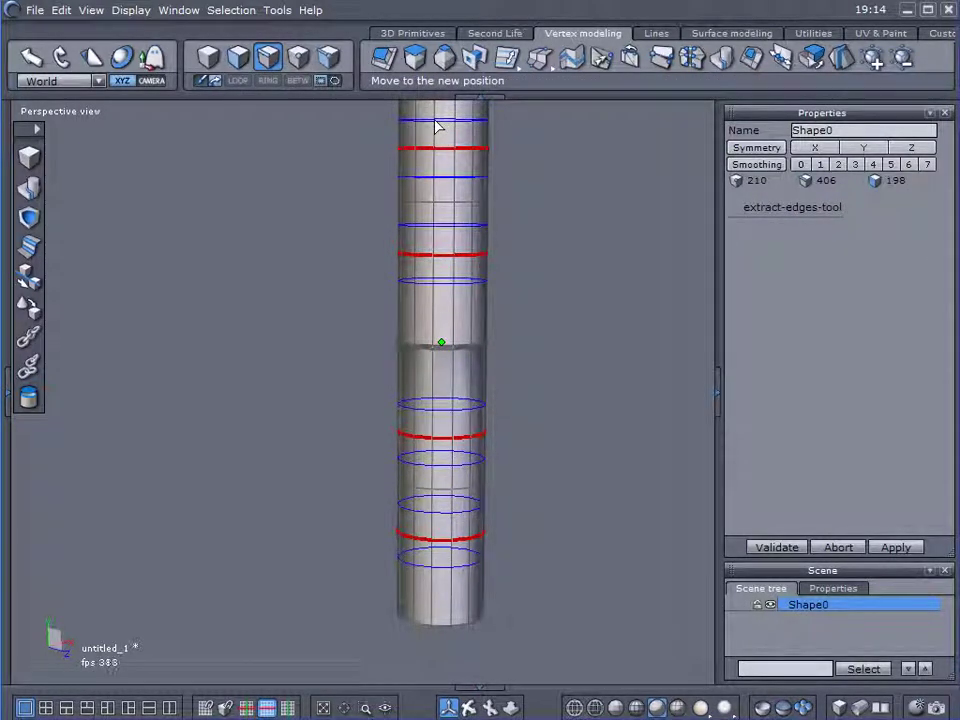
{"action": "key", "text": "space"}
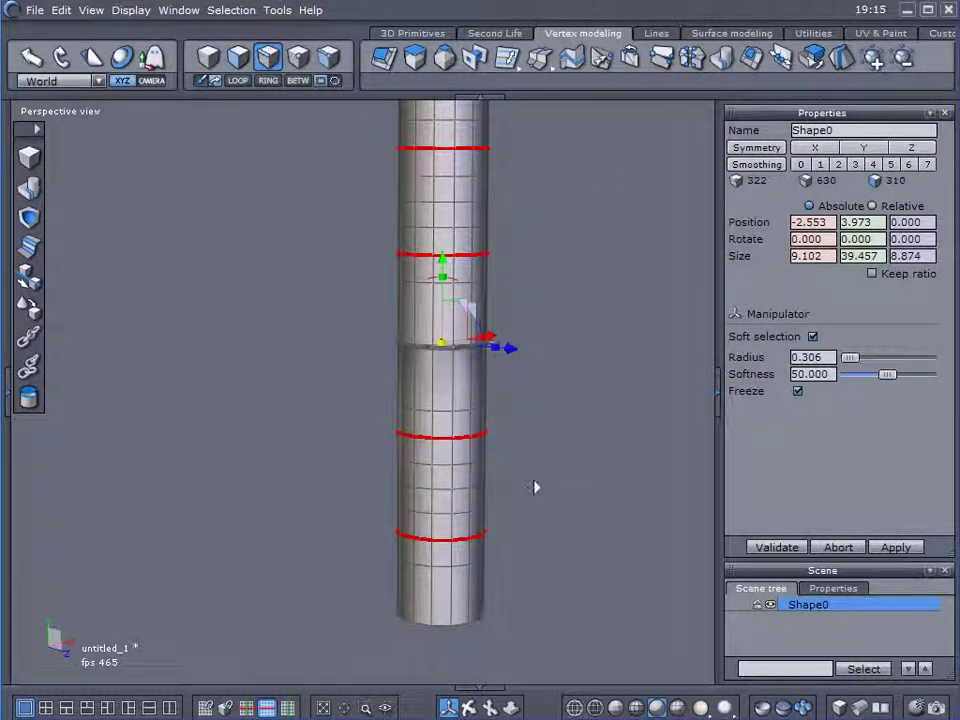
Step: Select the middle edge loops of both halves together and raise the soft selection radius to about 8.307
{"action": "left_click", "coordinate": [420, 375]}
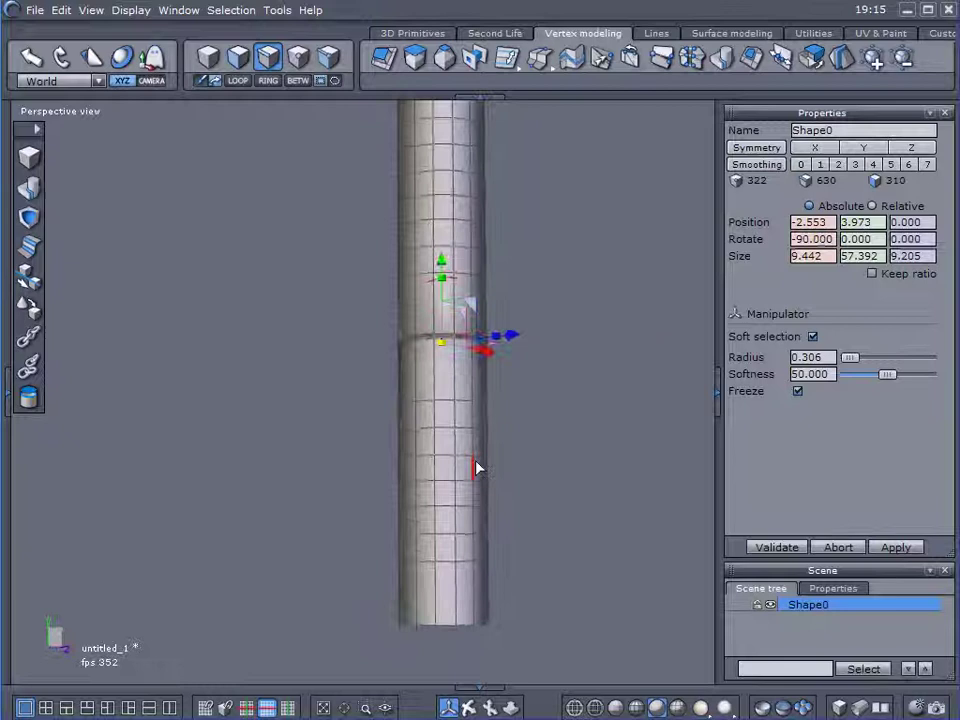
{"action": "left_click", "coordinate": [446, 486]}
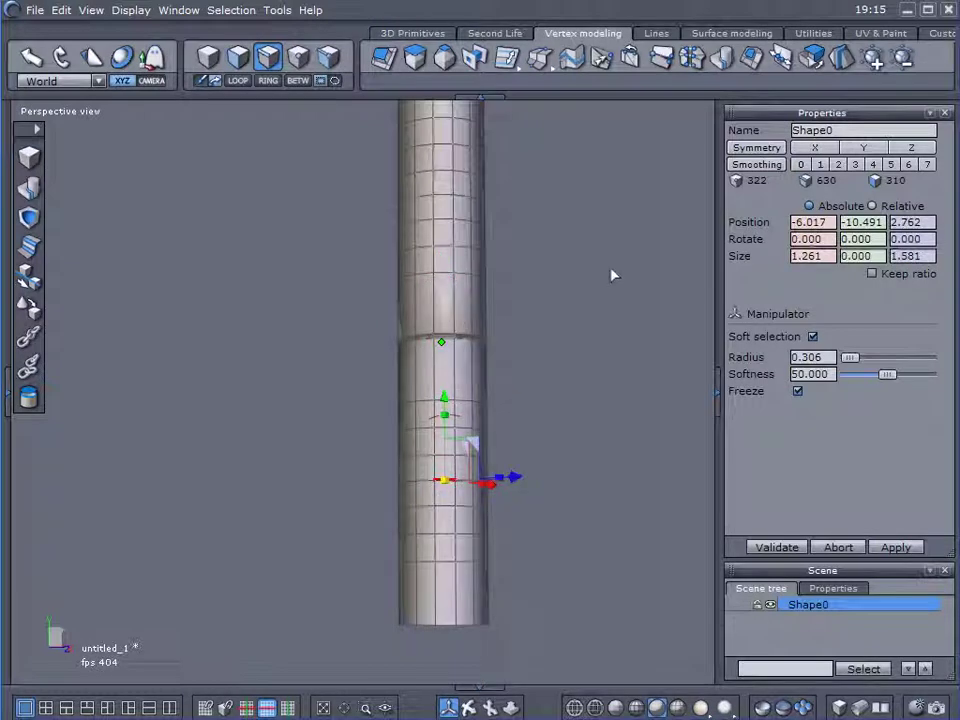
{"action": "right_click_drag", "start_coordinate": [611, 269], "coordinate": [603, 304], "text": "alt"}
{"action": "left_click_drag", "start_coordinate": [603, 330], "coordinate": [606, 371], "text": "alt"}
{"action": "left_click", "coordinate": [443, 262], "text": "shift"}
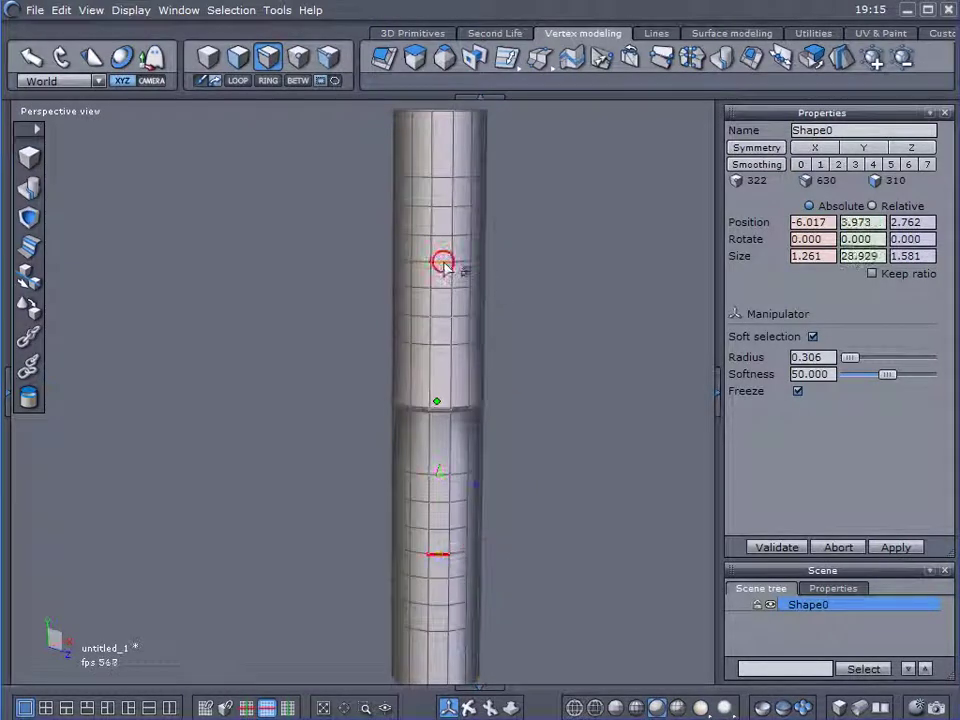
{"action": "left_click", "coordinate": [237, 80]}
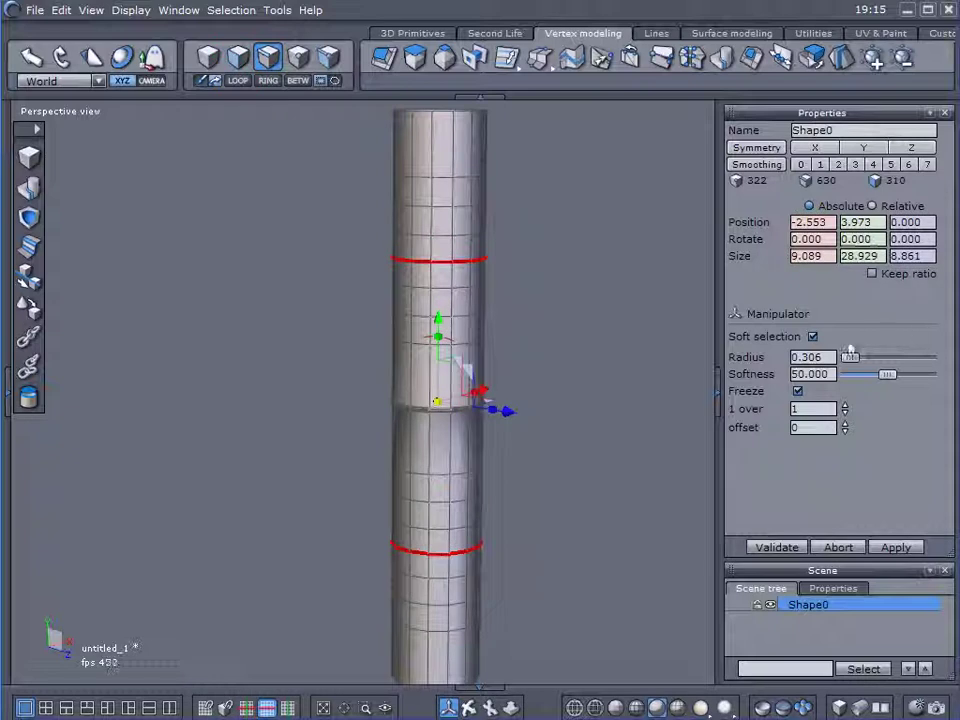
{"action": "left_click_drag", "start_coordinate": [850, 355], "coordinate": [856, 361]}
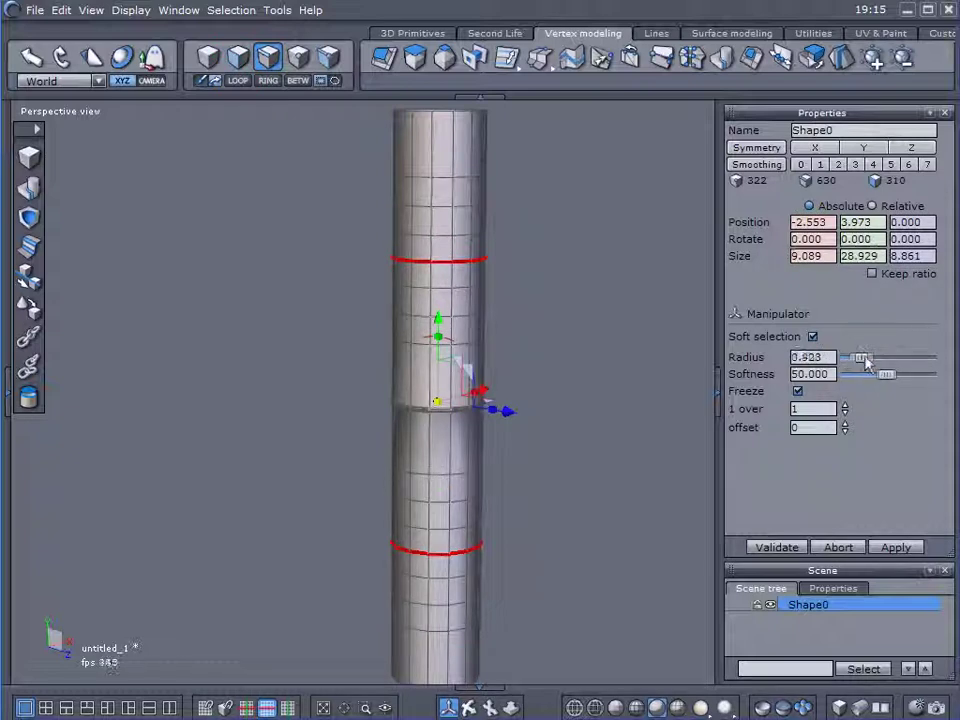
{"action": "left_click_drag", "start_coordinate": [870, 358], "coordinate": [893, 366]}
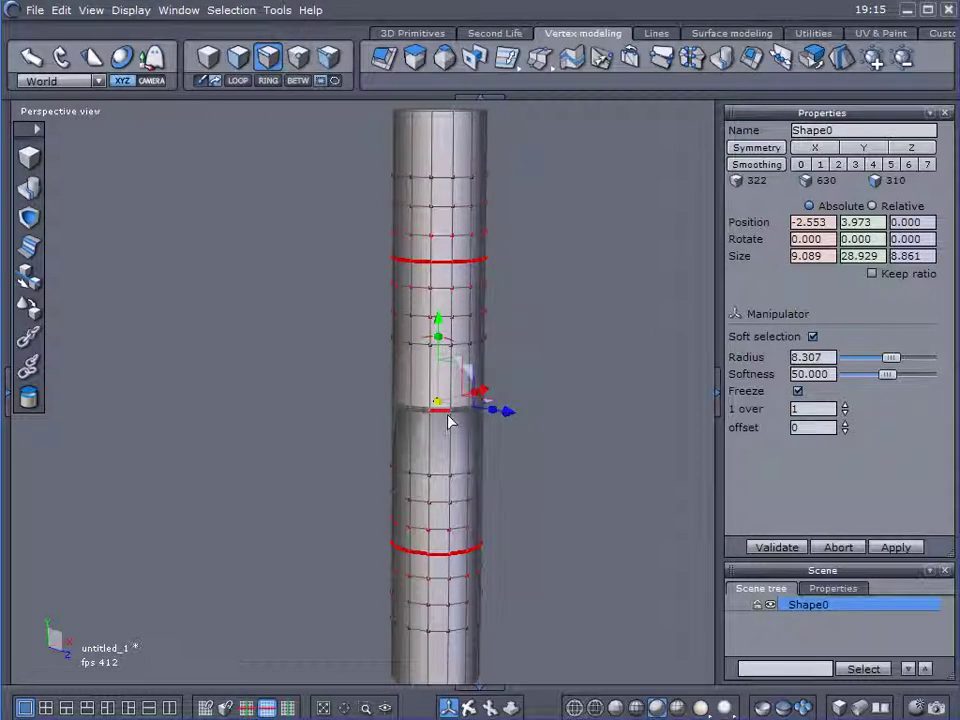
Step: Select only the upper half's middle edge loop, try scaling it inward to about 8.05 units wide, and undo the scaling
{"action": "left_click", "coordinate": [586, 274]}
{"action": "left_click", "coordinate": [446, 266]}
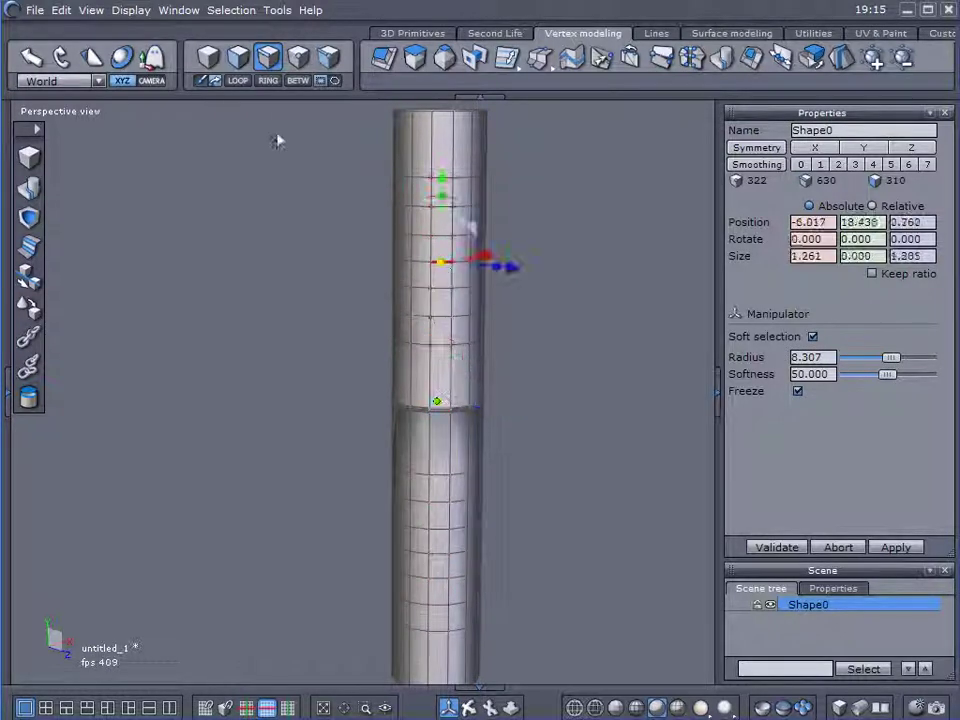
{"action": "left_click", "coordinate": [238, 81]}
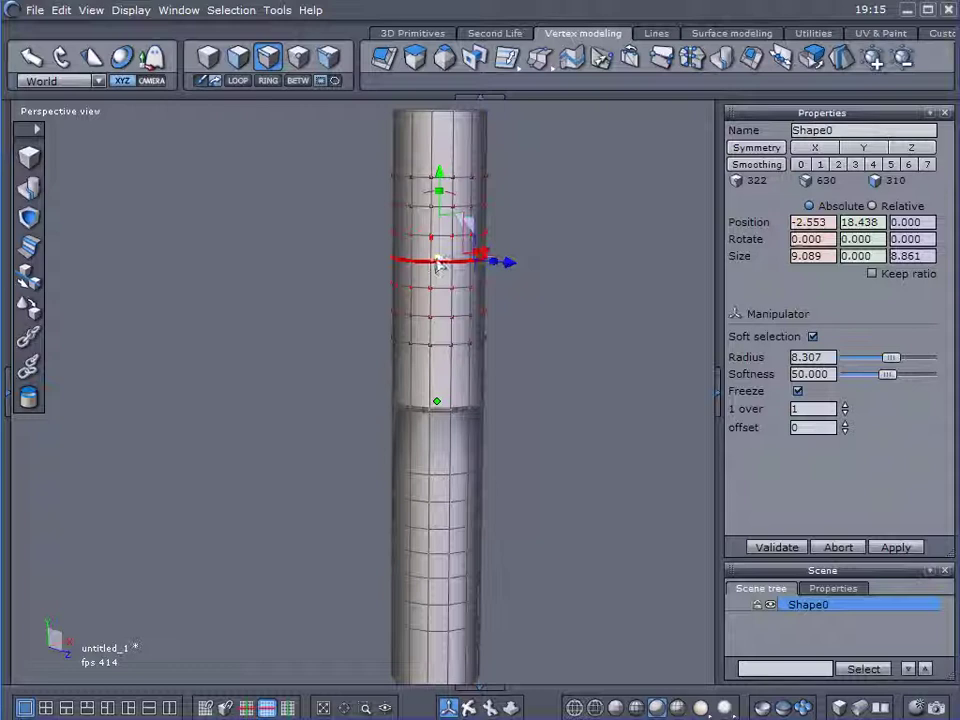
{"action": "left_click_drag", "start_coordinate": [440, 263], "coordinate": [434, 259]}
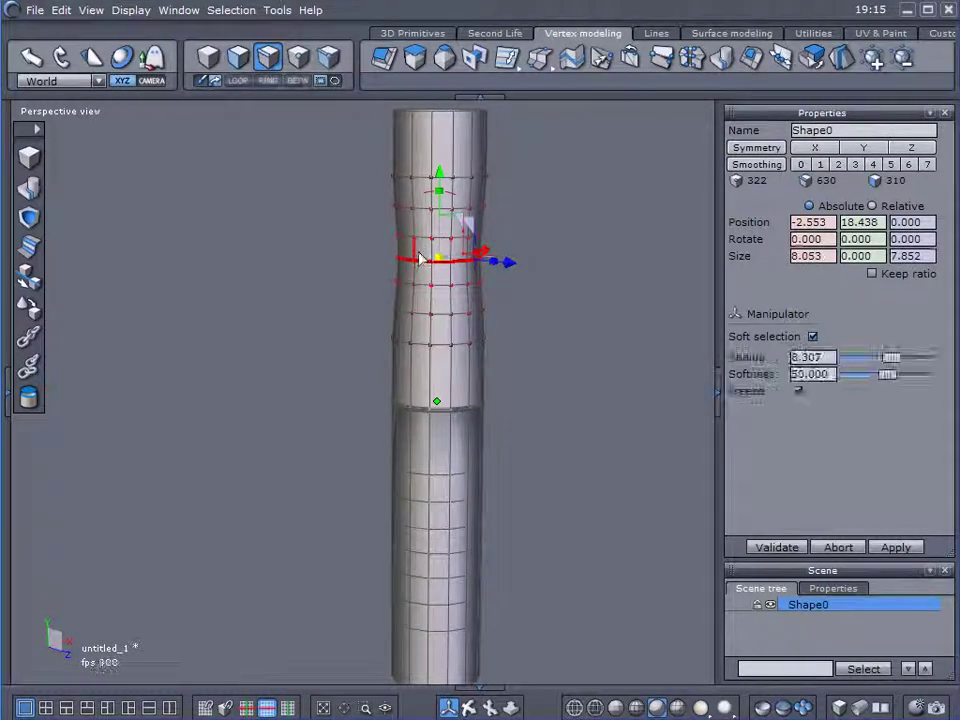
{"action": "key", "text": "ctrl+z"}
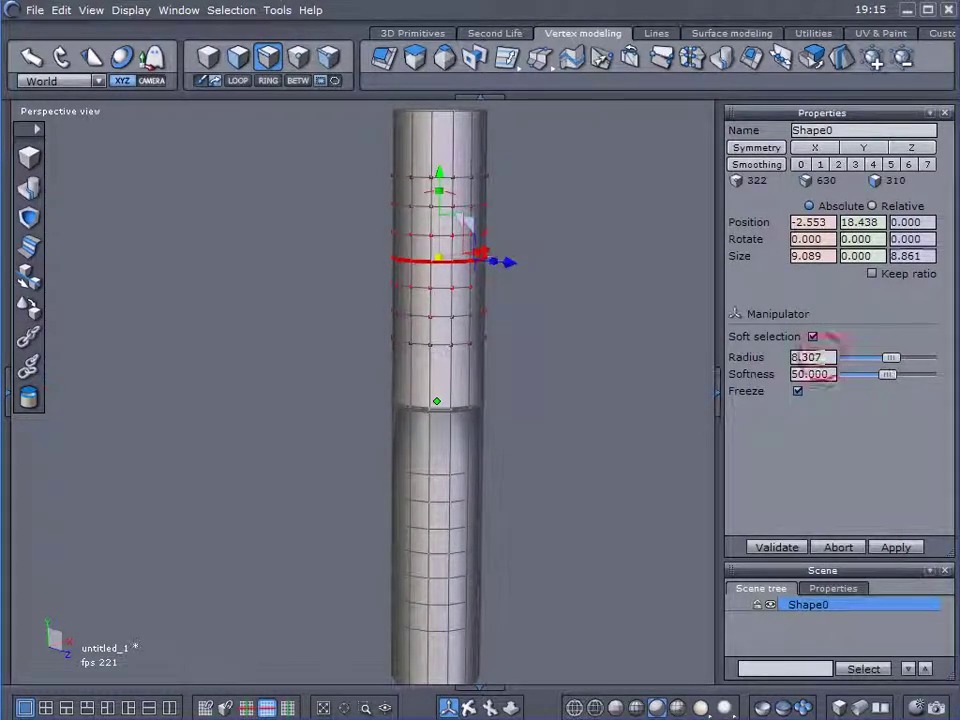
Step: Try the inward scaling of the upper middle loop with a soft selection radius of about 9.380, and undo it
{"action": "scroll", "coordinate": [826, 357], "scroll_direction": "up", "scroll_amount": 1}
{"action": "left_click_drag", "start_coordinate": [830, 357], "coordinate": [831, 357]}
{"action": "left_click_drag", "start_coordinate": [441, 260], "coordinate": [423, 260]}
{"action": "key", "text": "ctrl+z"}
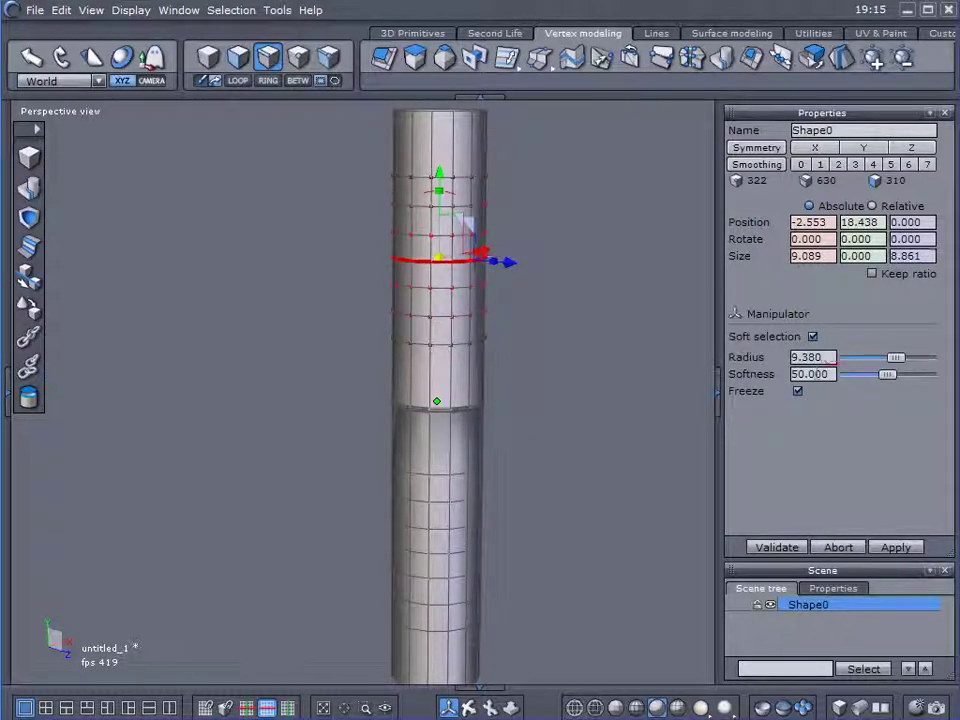
Step: Set the soft selection radius to about 11.985 and scale the upper middle loop inward to about 8.1 units wide
{"action": "left_click_drag", "start_coordinate": [827, 356], "coordinate": [821, 356]}
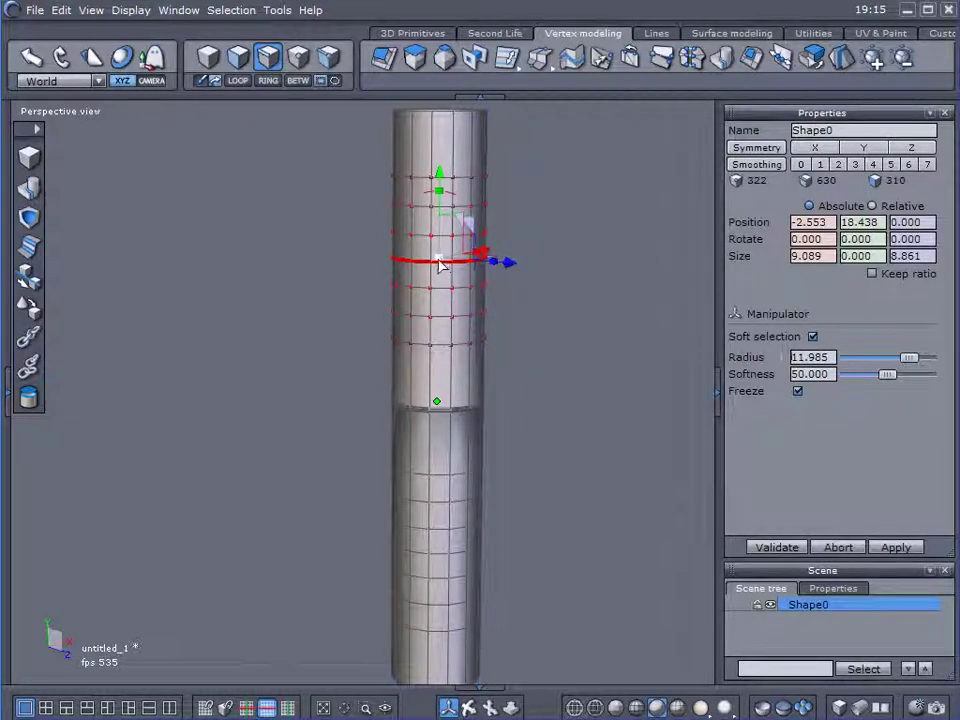
{"action": "left_click_drag", "start_coordinate": [439, 262], "coordinate": [421, 262]}
{"action": "left_click_drag", "start_coordinate": [586, 381], "coordinate": [589, 307]}
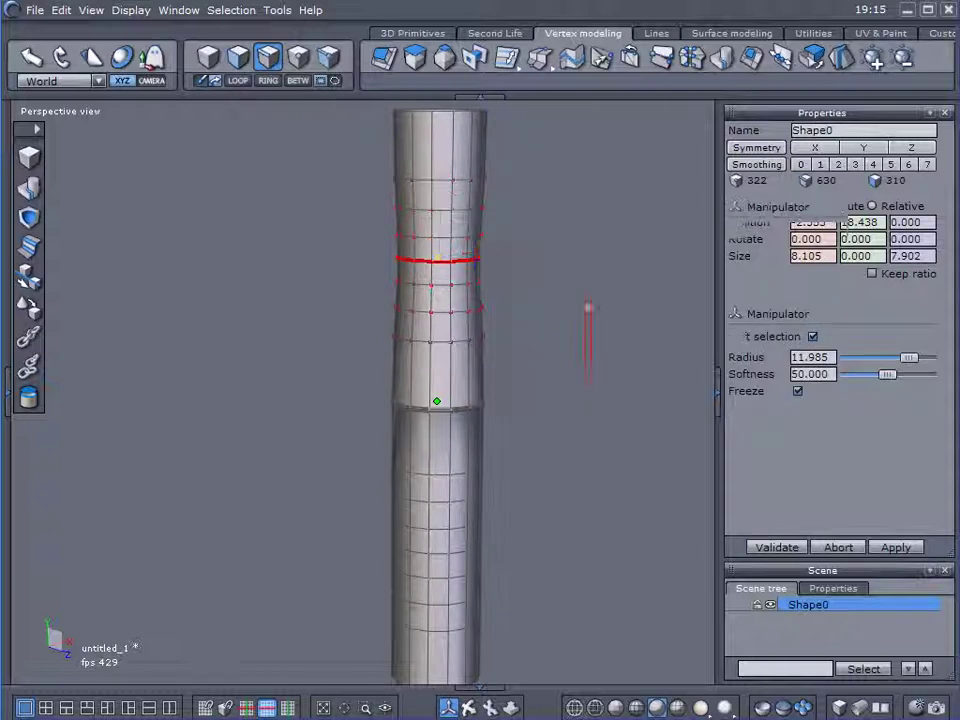
Step: Scale the lower half's middle edge loop inward with the same soft selection to form a matching waist, and deselect it
{"action": "left_click", "coordinate": [452, 553]}
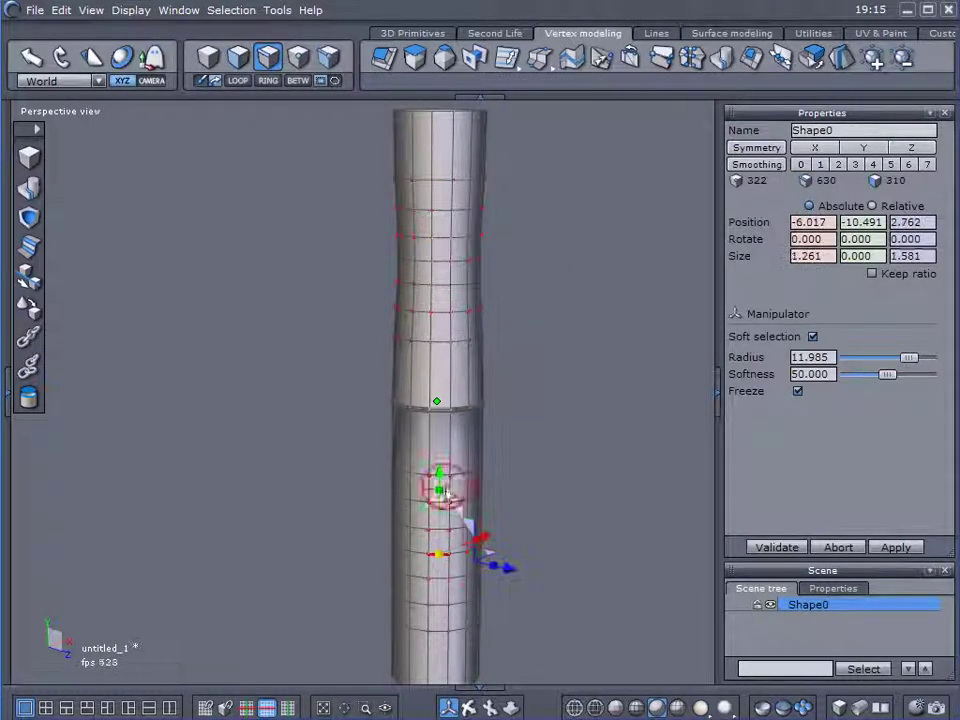
{"action": "left_click", "coordinate": [246, 81]}
{"action": "left_click_drag", "start_coordinate": [435, 540], "coordinate": [405, 541]}
{"action": "left_click", "coordinate": [652, 476]}
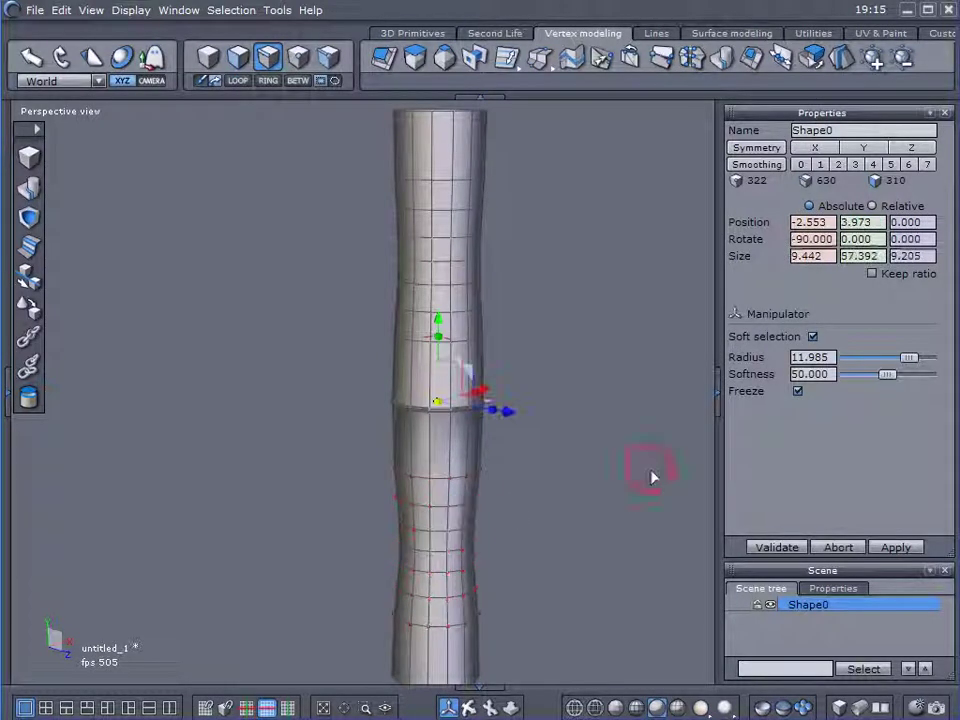
Step: Deselect the whole shape, examine the stalk's silhouette from above, and return to object selection mode
{"action": "scroll", "coordinate": [655, 466], "scroll_direction": "down", "scroll_amount": 3}
{"action": "left_click", "coordinate": [776, 655]}
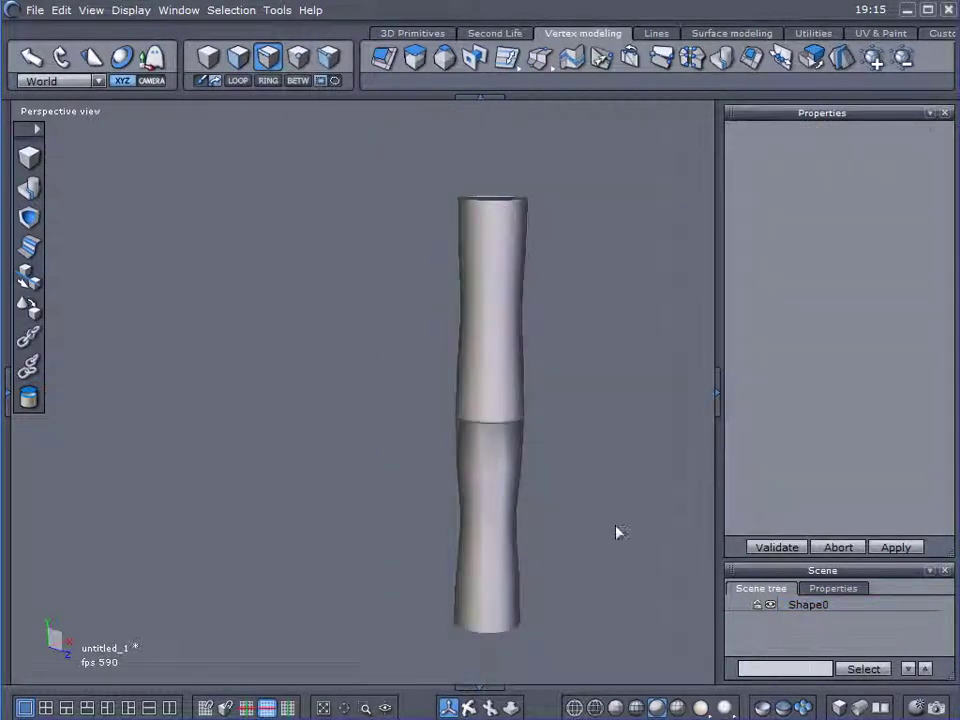
{"action": "right_click_drag", "start_coordinate": [617, 528], "coordinate": [565, 432]}
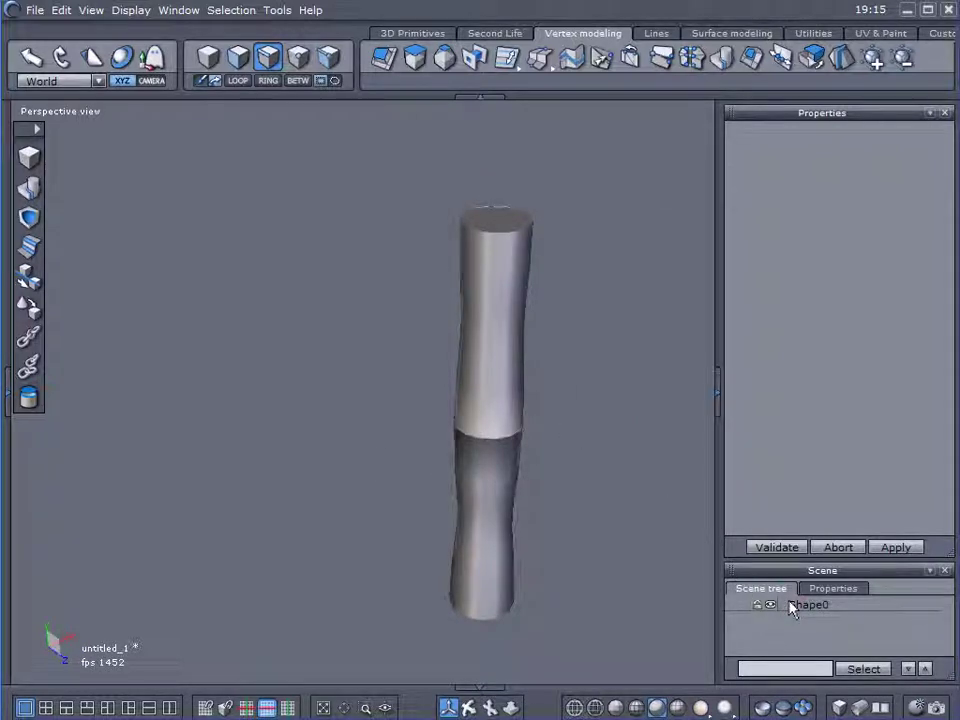
{"action": "left_click", "coordinate": [264, 201]}
{"action": "left_click", "coordinate": [265, 201]}
{"action": "left_click", "coordinate": [265, 201]}
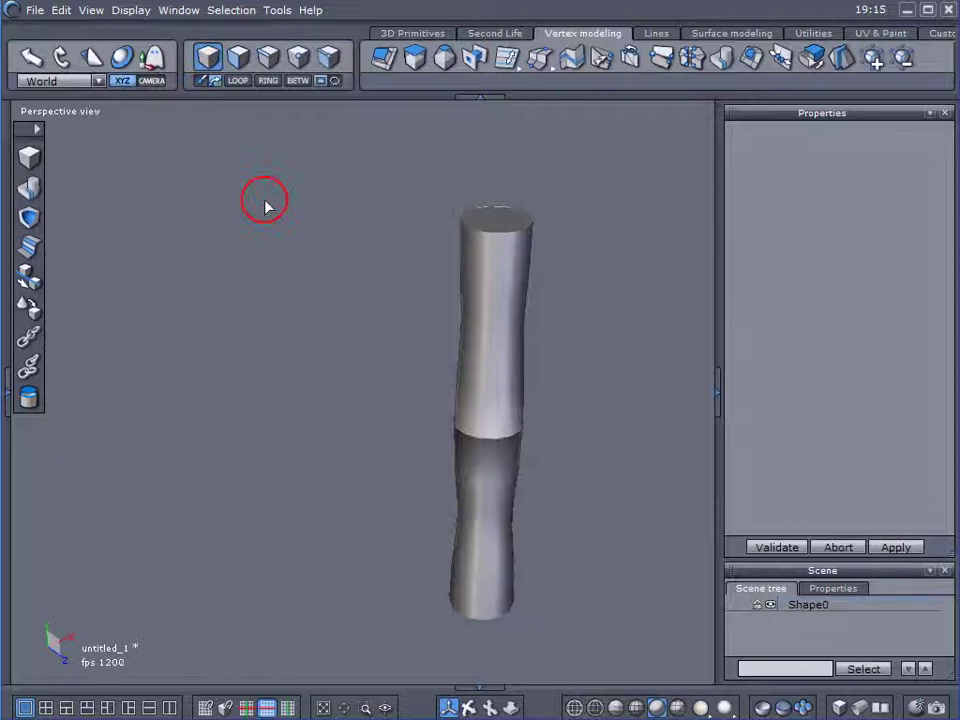
Step: Select the top and bottom rim edge loops of the stalk, with soft selection turned off
{"action": "left_click", "coordinate": [350, 225]}
{"action": "left_click", "coordinate": [266, 62]}
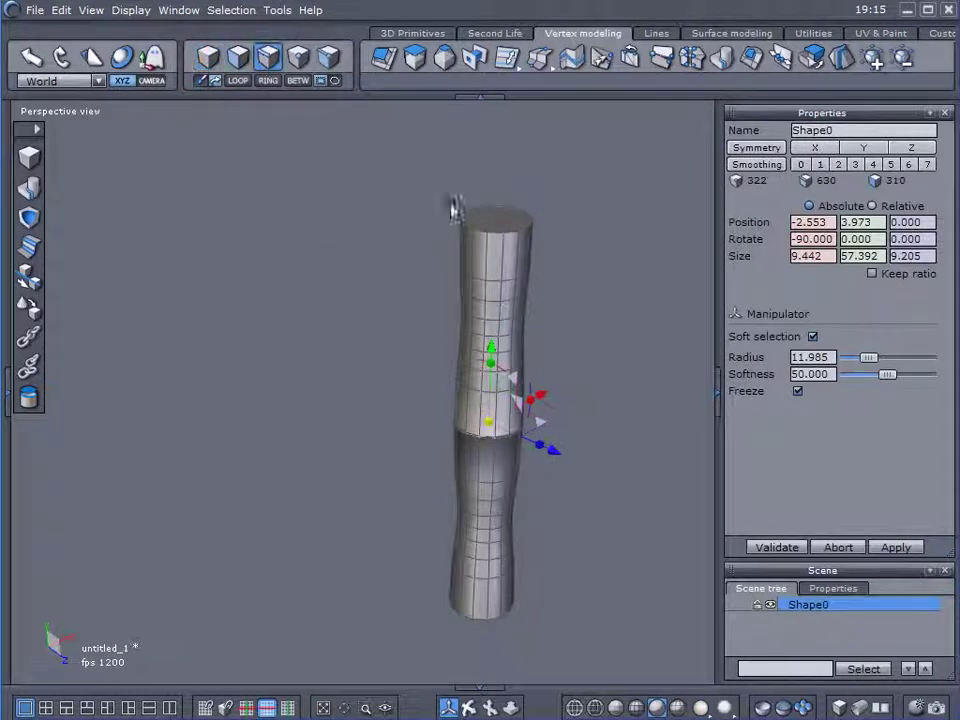
{"action": "left_click_drag", "start_coordinate": [386, 146], "coordinate": [611, 260]}
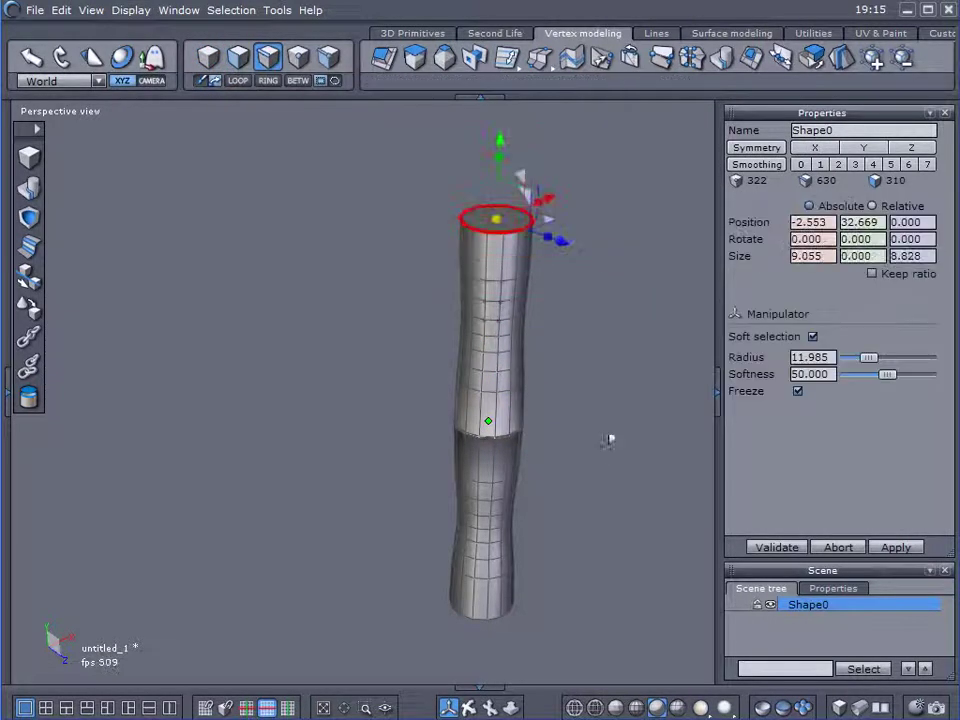
{"action": "left_click", "coordinate": [812, 336]}
{"action": "middle_click_drag", "start_coordinate": [617, 429], "coordinate": [566, 243]}
{"action": "left_click_drag", "start_coordinate": [311, 598], "coordinate": [568, 493], "text": "shift"}
{"action": "middle_click_drag", "start_coordinate": [293, 190], "coordinate": [268, 284]}
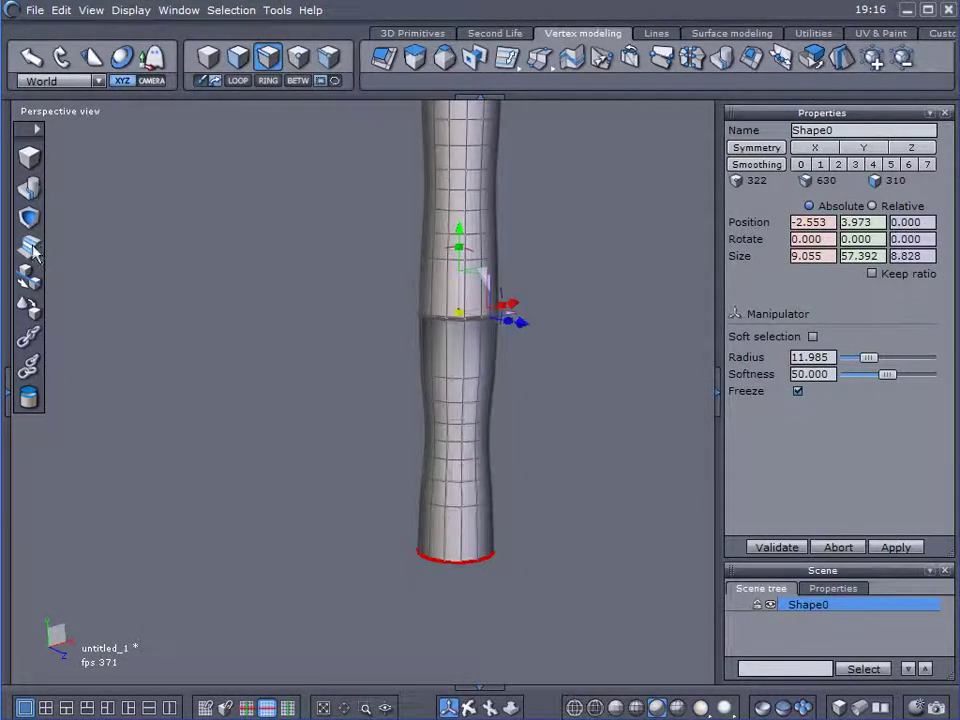
Step: Chamfer both rim edge loops with a radius of about 0.229 and a range of 2
{"action": "left_click", "coordinate": [31, 247]}
{"action": "middle_click_drag", "start_coordinate": [604, 231], "coordinate": [621, 329]}
{"action": "scroll", "coordinate": [485, 252], "scroll_direction": "up", "scroll_amount": 3}
{"action": "scroll", "coordinate": [490, 251], "scroll_direction": "down", "scroll_amount": 1}
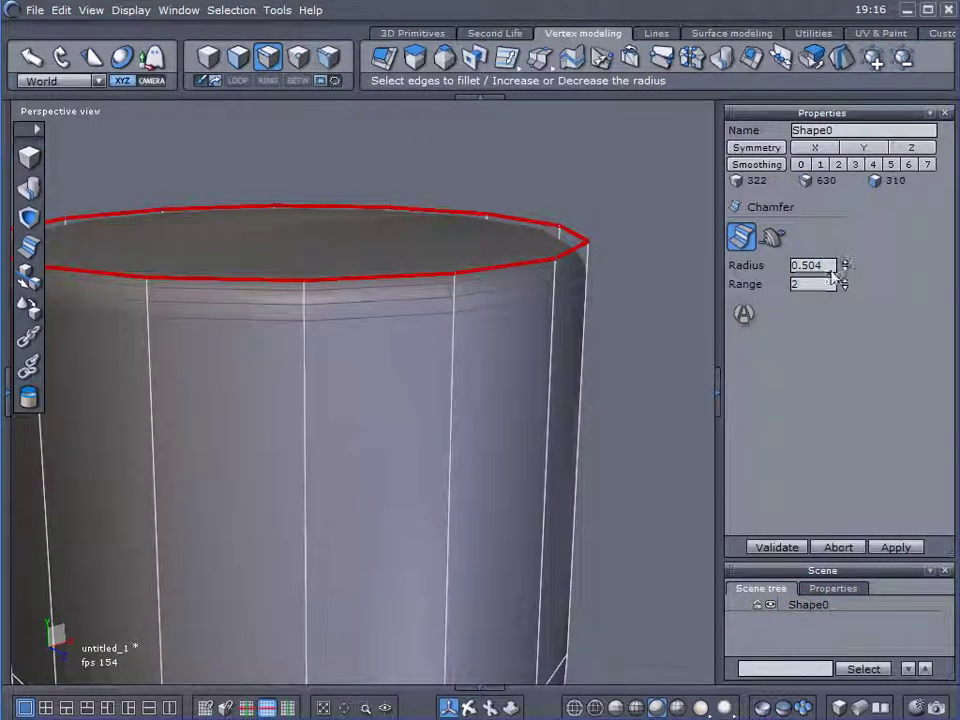
{"action": "left_click_drag", "start_coordinate": [846, 275], "coordinate": [846, 305]}
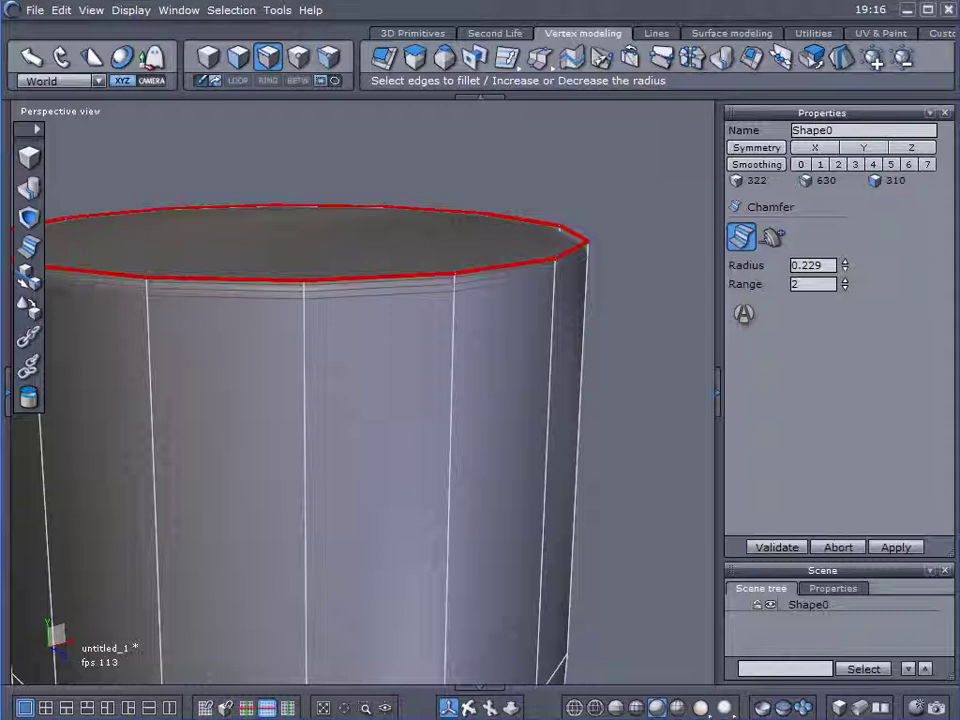
{"action": "mouse_move", "coordinate": [846, 305]}
{"action": "left_mouse_down"}
{"action": "mouse_move", "coordinate": [846, 289]}
{"action": "mouse_move", "coordinate": [846, 305]}
{"action": "left_mouse_up"}
{"action": "left_click", "coordinate": [777, 547]}
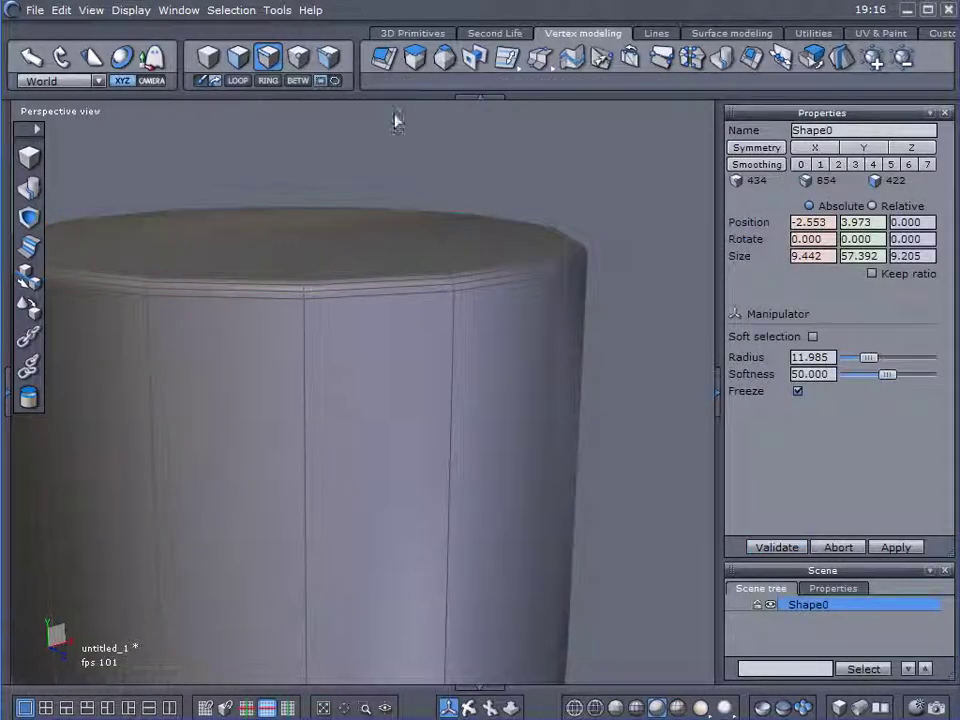
Step: Switch to face selection and select the stalk's top and bottom cap faces together
{"action": "left_click", "coordinate": [238, 57]}
{"action": "left_click", "coordinate": [293, 238]}
{"action": "scroll", "coordinate": [626, 347], "scroll_direction": "down", "scroll_amount": 5}
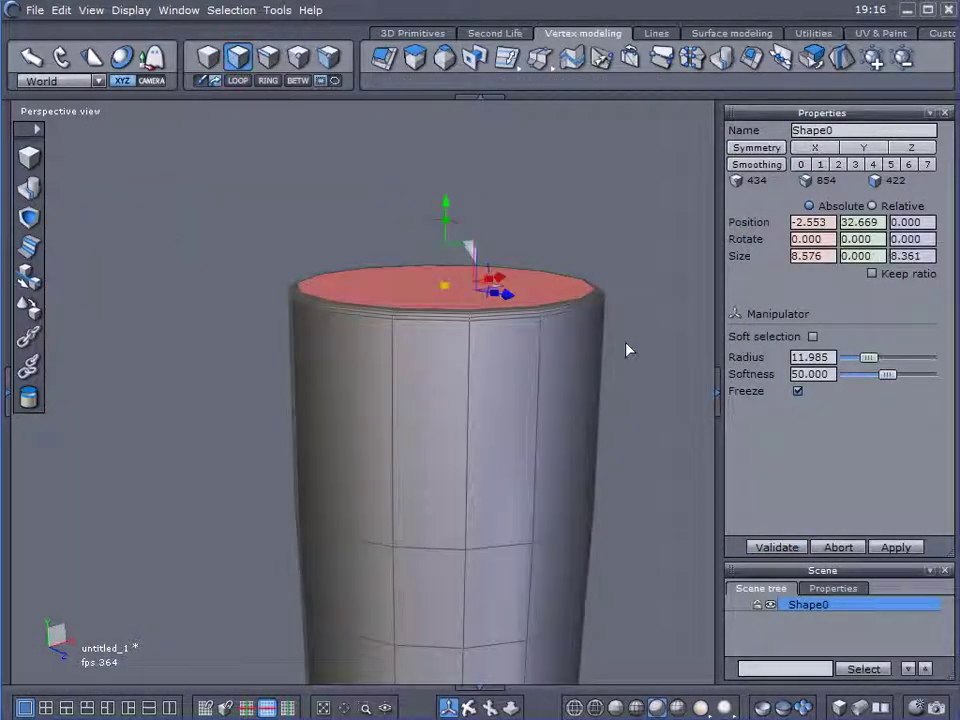
{"action": "middle_click_drag", "start_coordinate": [626, 392], "coordinate": [498, 38]}
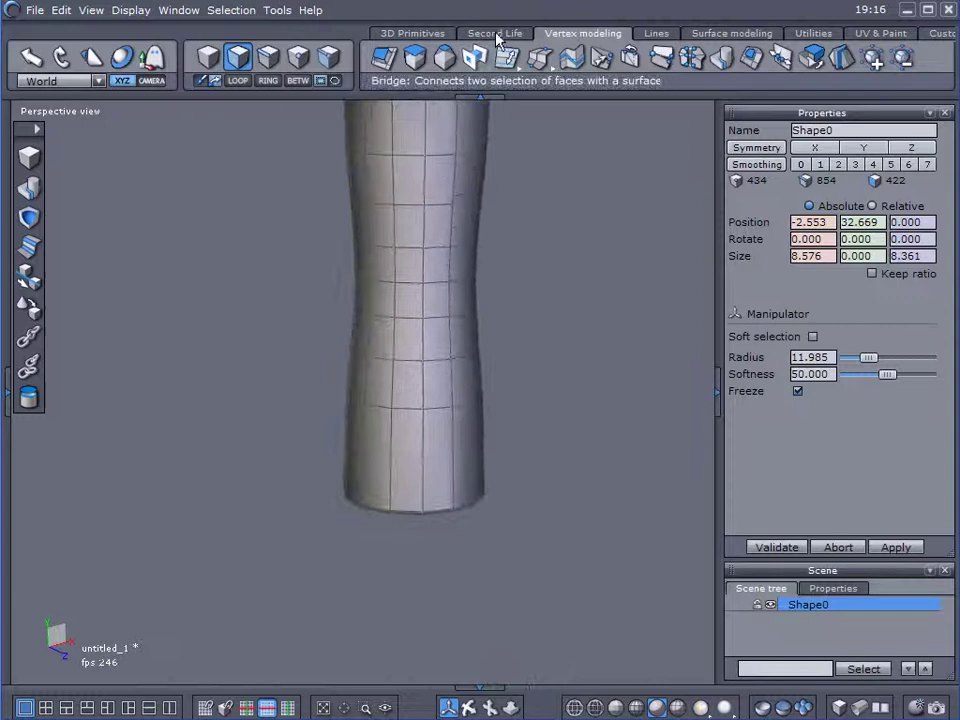
{"action": "right_click_drag", "start_coordinate": [511, 275], "coordinate": [501, 210]}
{"action": "middle_click_drag", "start_coordinate": [501, 207], "coordinate": [495, 336]}
{"action": "left_click", "coordinate": [495, 336], "text": "shift"}
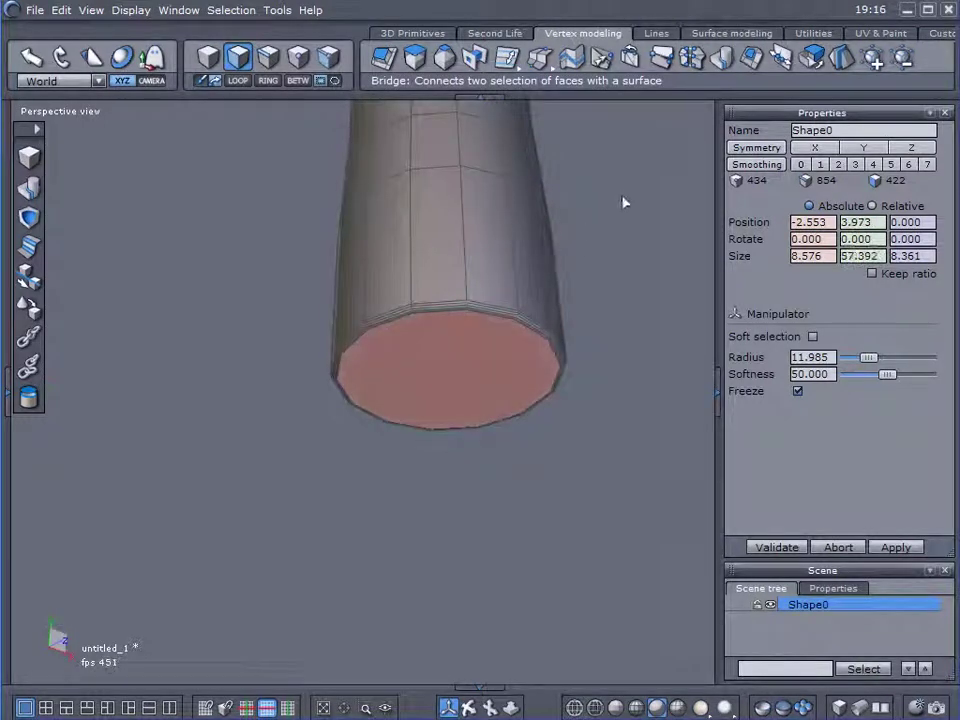
{"action": "scroll", "coordinate": [626, 186], "scroll_direction": "down", "scroll_amount": 3}
{"action": "middle_click_drag", "start_coordinate": [626, 186], "coordinate": [531, 446]}
Step: Select only the top cap face of the stalk
{"action": "left_click", "coordinate": [336, 261]}
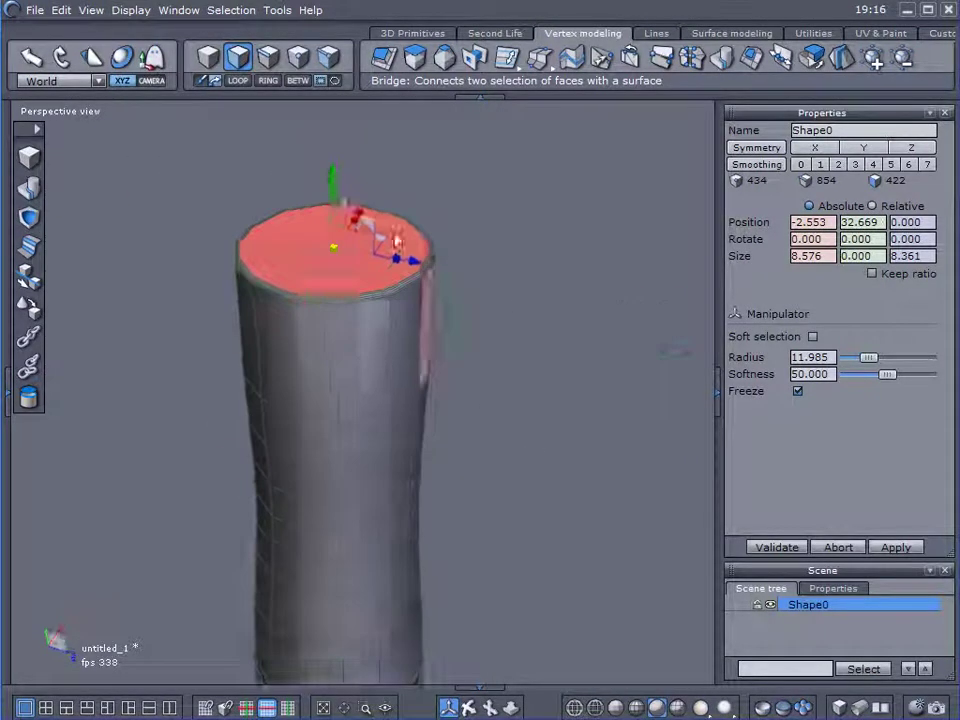
{"action": "scroll", "coordinate": [328, 191], "scroll_direction": "up", "scroll_amount": 6}
{"action": "scroll", "coordinate": [350, 270], "scroll_direction": "down", "scroll_amount": 5}
{"action": "scroll", "coordinate": [360, 290], "scroll_direction": "up", "scroll_amount": 1}
{"action": "middle_click_drag", "start_coordinate": [380, 345], "coordinate": [382, 368]}
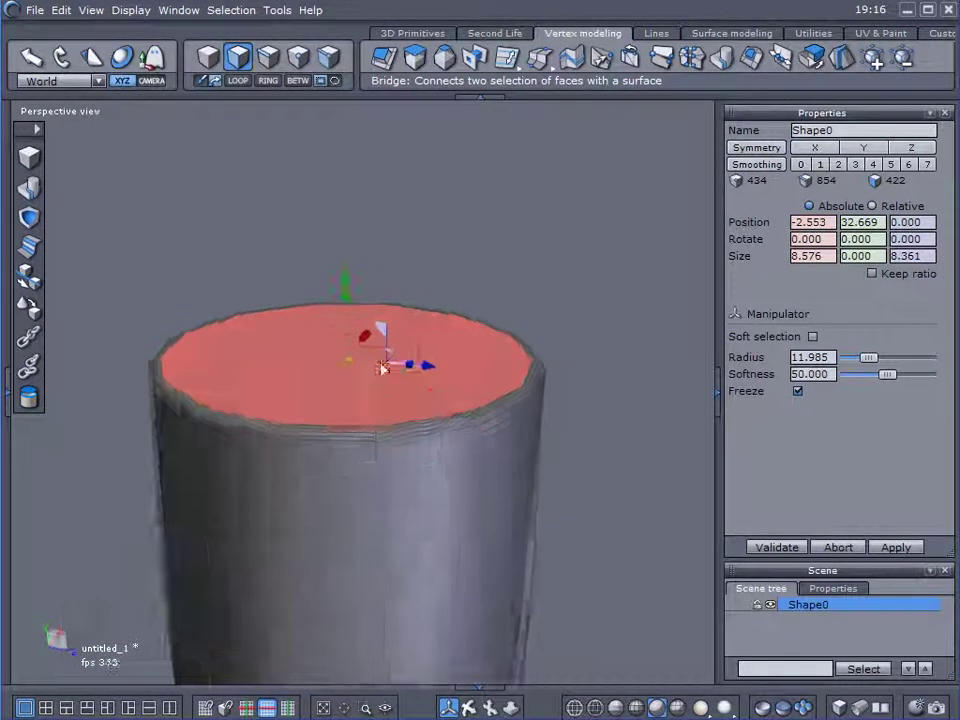
{"action": "scroll", "coordinate": [381, 369], "scroll_direction": "up", "scroll_amount": 3}
Step: Try lowering the top cap face without soft selection and with a soft selection radius of 1.884, undoing both moves
{"action": "mouse_move", "coordinate": [322, 308]}
{"action": "left_mouse_down"}
{"action": "mouse_move", "coordinate": [320, 320]}
{"action": "mouse_move", "coordinate": [324, 313]}
{"action": "left_mouse_up"}
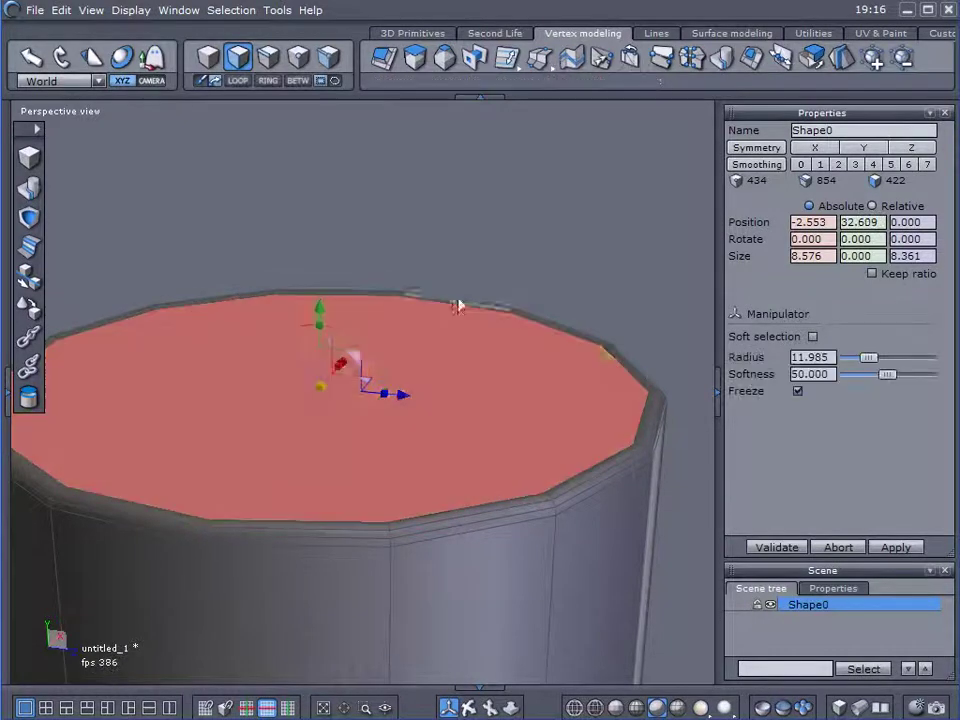
{"action": "key", "text": "ctrl+z"}
{"action": "left_click", "coordinate": [813, 337]}
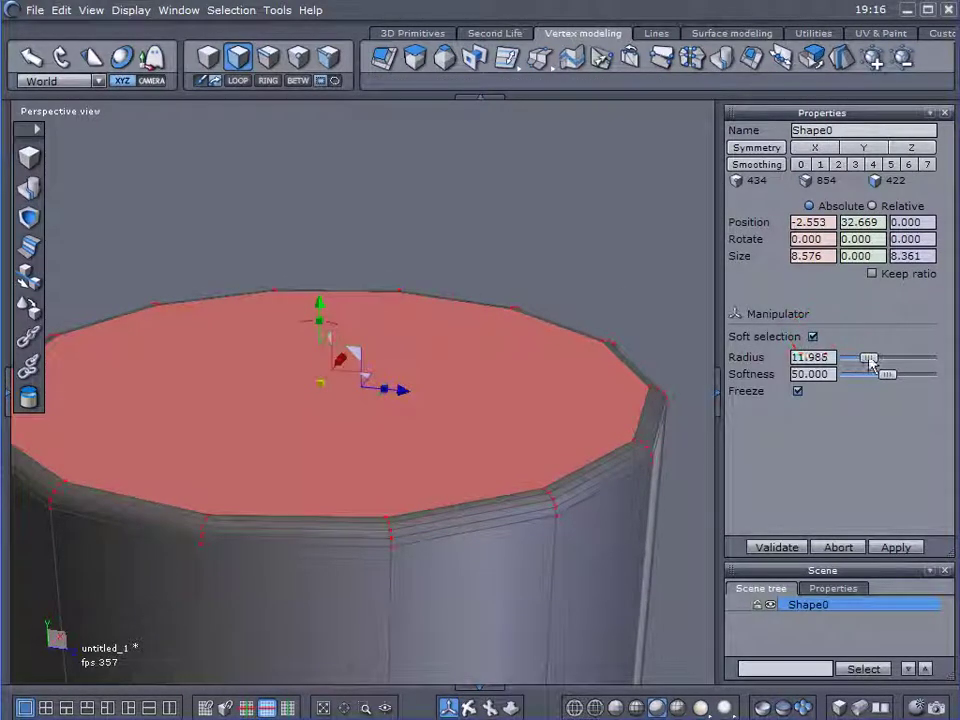
{"action": "left_click", "coordinate": [843, 362]}
{"action": "left_click", "coordinate": [832, 357]}
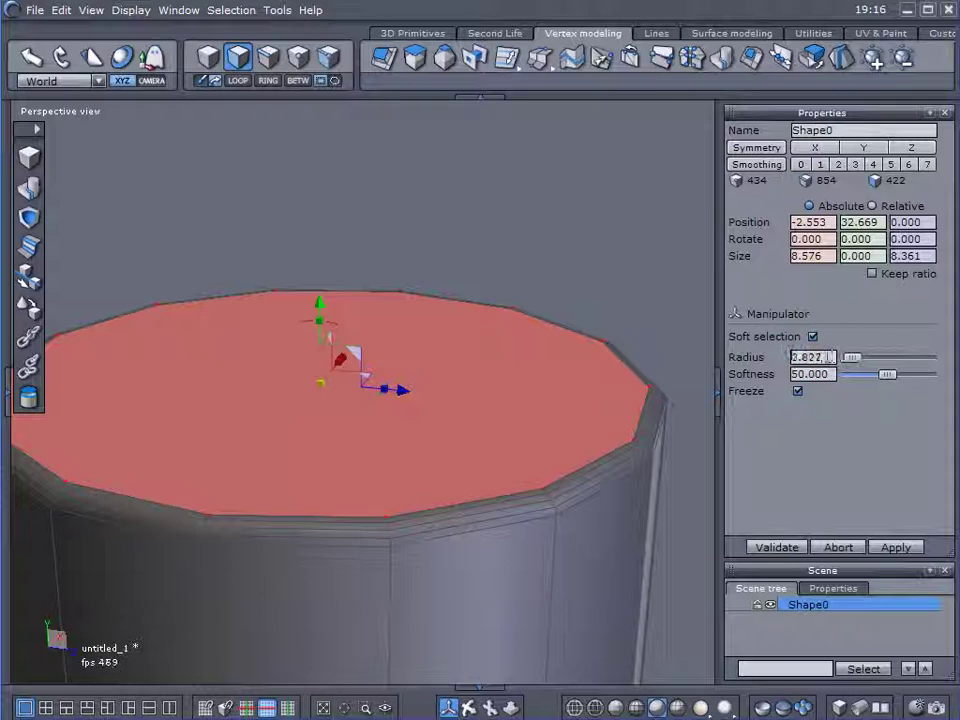
{"action": "scroll", "coordinate": [829, 359], "scroll_direction": "down", "scroll_amount": 1}
{"action": "scroll", "coordinate": [829, 362], "scroll_direction": "down", "scroll_amount": 1}
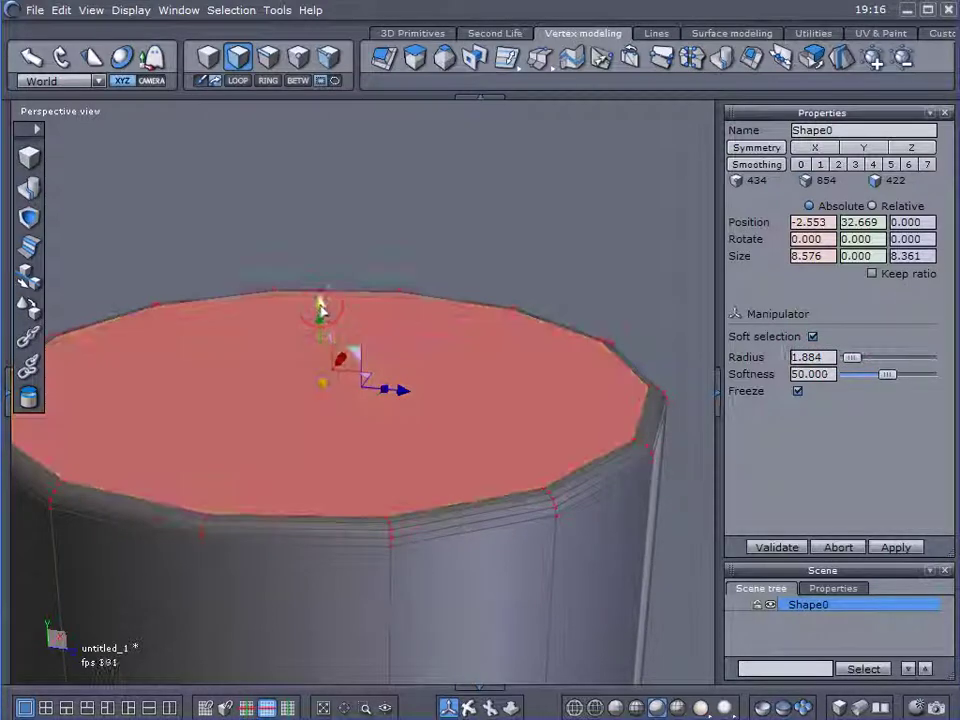
{"action": "left_click_drag", "start_coordinate": [321, 309], "coordinate": [322, 322]}
{"action": "key", "text": "ctrl+z"}
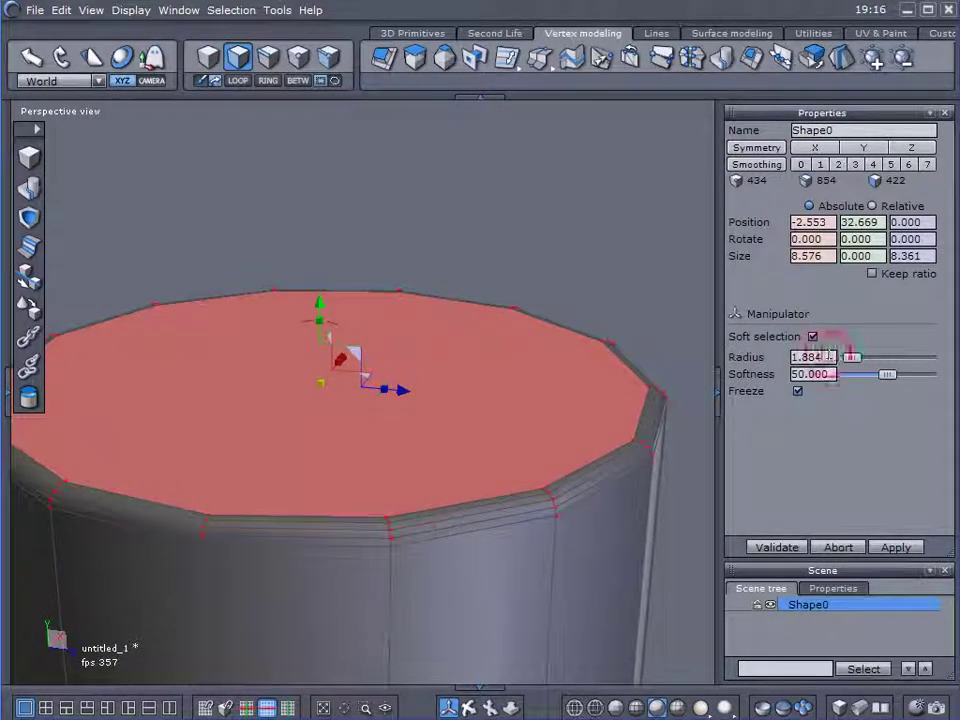
Step: Set the soft selection radius to 0.2 and lower the top cap face to a Y position of about 32.517
{"action": "scroll", "coordinate": [830, 357], "scroll_direction": "down", "scroll_amount": 3}
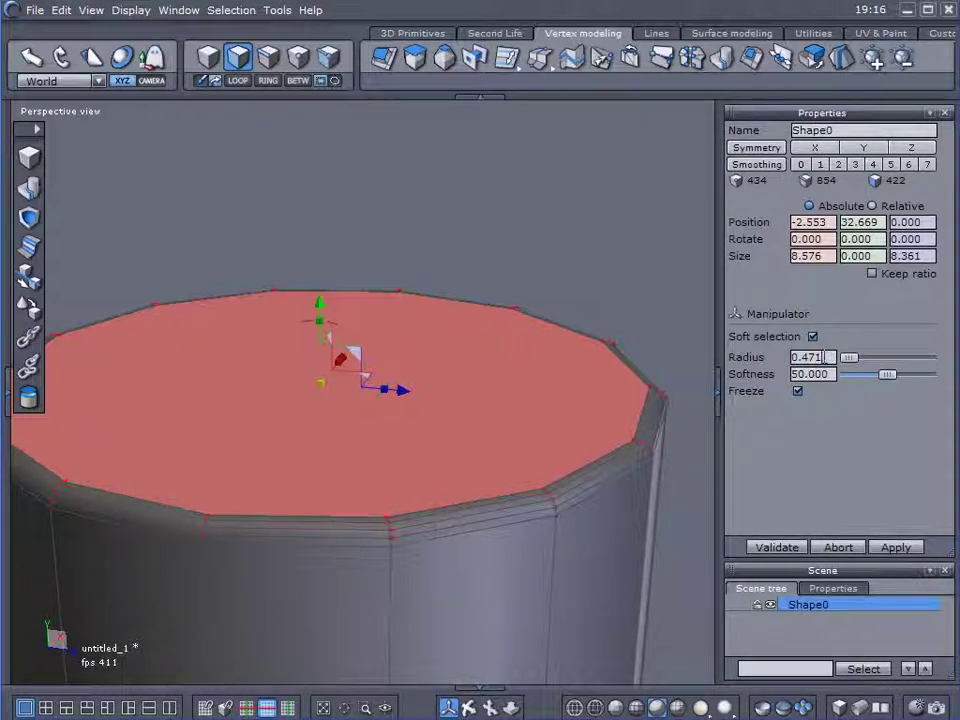
{"action": "double_click", "coordinate": [818, 357]}
{"action": "type", "text": "0.2"}
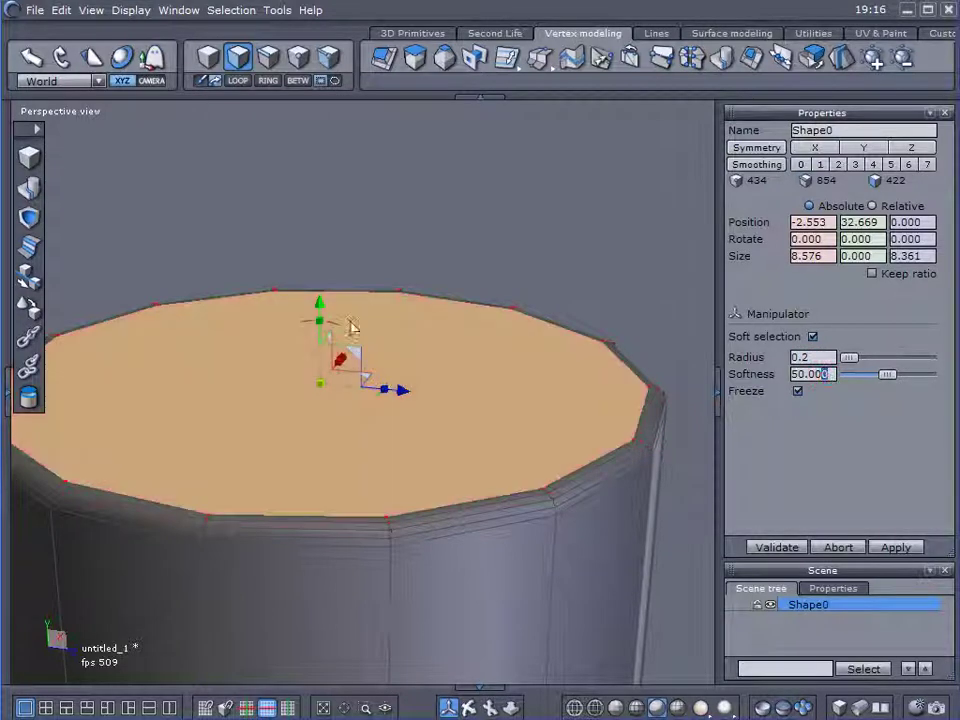
{"action": "left_click_drag", "start_coordinate": [319, 306], "coordinate": [336, 326]}
Step: Select the bottom cap face and raise it to a Y position of about -24.635 with the same soft selection
{"action": "scroll", "coordinate": [470, 432], "scroll_direction": "down", "scroll_amount": 5}
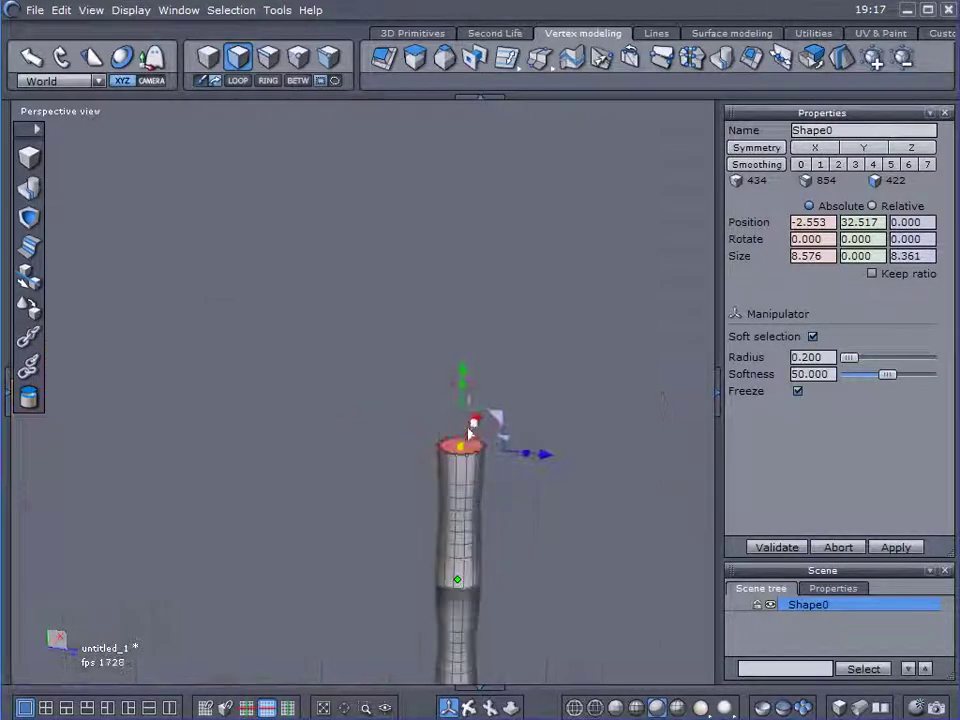
{"action": "middle_click_drag", "start_coordinate": [558, 472], "coordinate": [505, 165]}
{"action": "right_click_drag", "start_coordinate": [474, 362], "coordinate": [497, 212]}
{"action": "scroll", "coordinate": [384, 386], "scroll_direction": "up", "scroll_amount": 4}
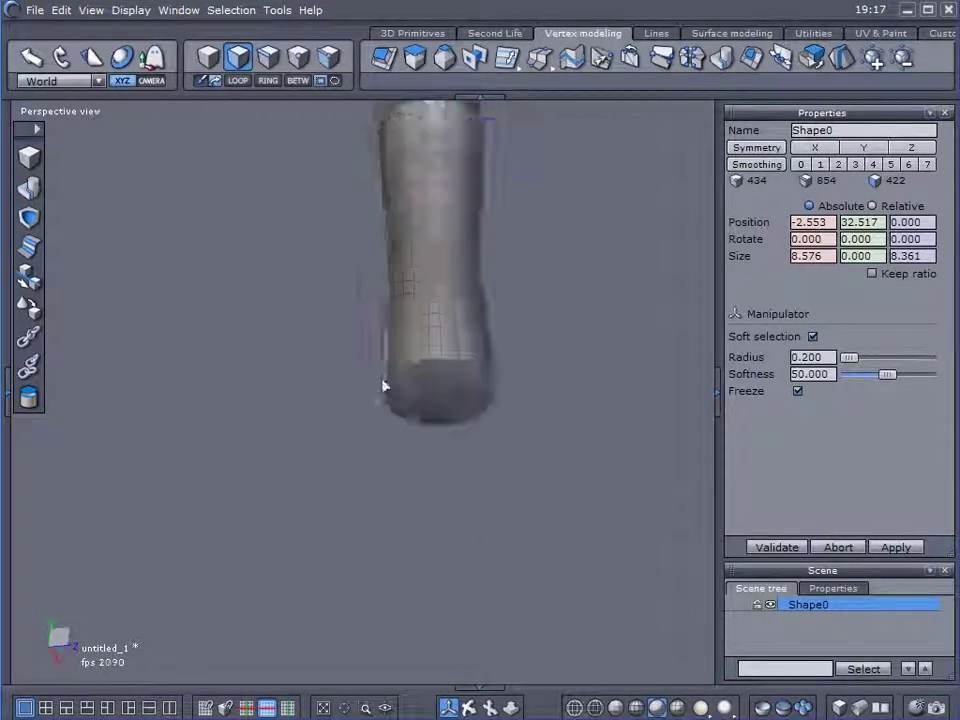
{"action": "scroll", "coordinate": [384, 386], "scroll_direction": "up", "scroll_amount": 4}
{"action": "left_click", "coordinate": [480, 400]}
{"action": "middle_click_drag", "start_coordinate": [474, 402], "coordinate": [431, 441]}
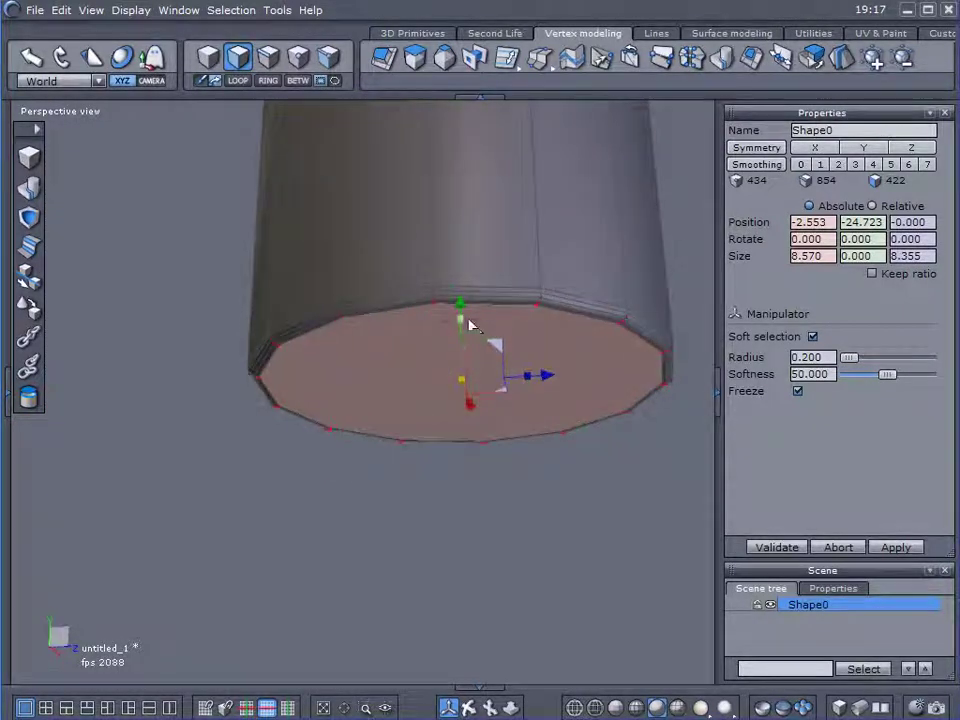
{"action": "left_click_drag", "start_coordinate": [462, 310], "coordinate": [459, 306]}
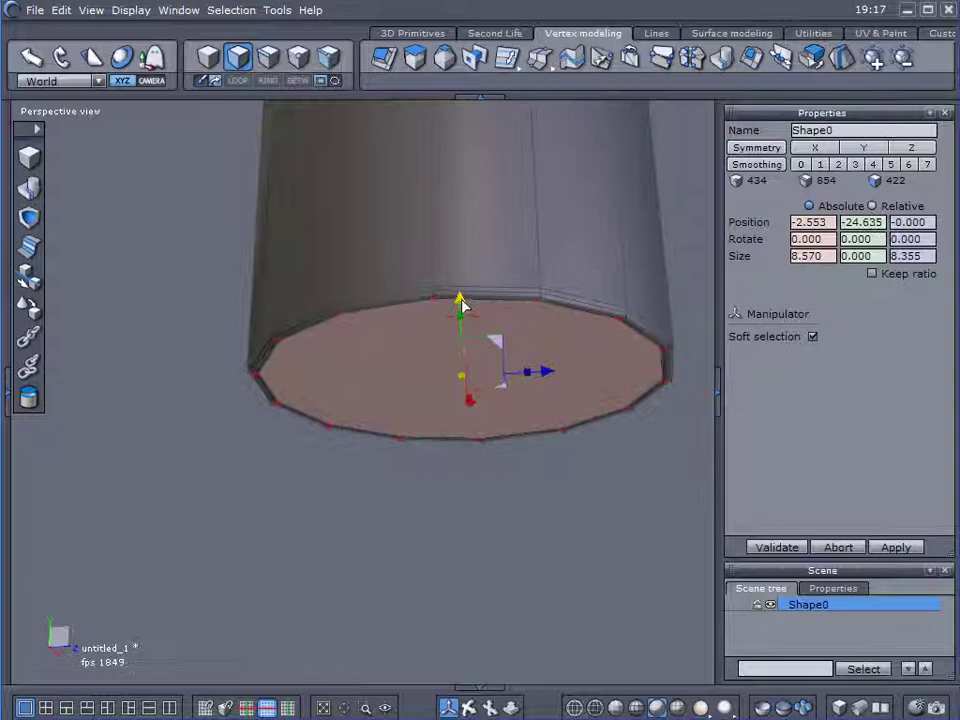
Step: Deselect the shape and examine its lower end and overall silhouette
{"action": "middle_click_drag", "start_coordinate": [467, 333], "coordinate": [461, 420]}
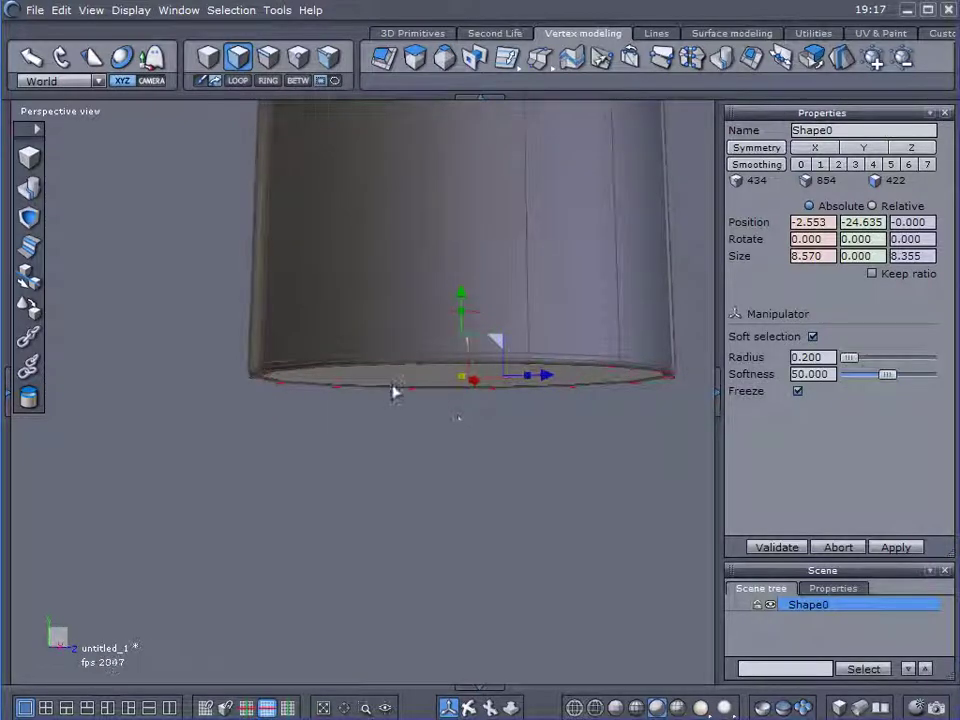
{"action": "scroll", "coordinate": [396, 391], "scroll_direction": "up", "scroll_amount": 3}
{"action": "middle_click_drag", "start_coordinate": [401, 395], "coordinate": [601, 516]}
{"action": "left_click", "coordinate": [754, 636]}
{"action": "scroll", "coordinate": [486, 471], "scroll_direction": "down", "scroll_amount": 5}
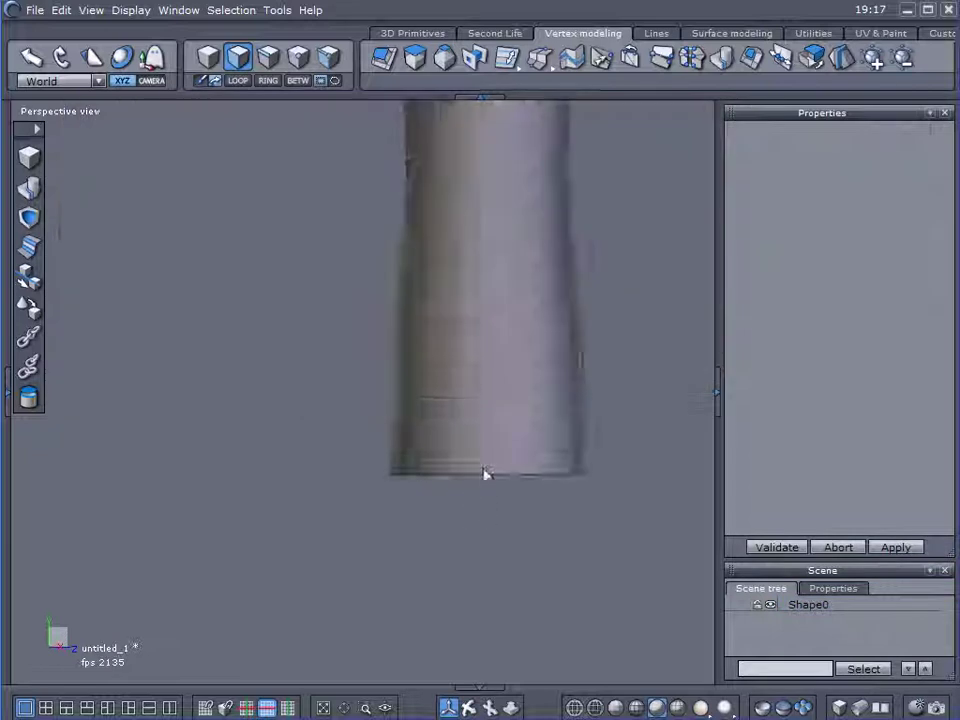
{"action": "middle_click_drag", "start_coordinate": [508, 441], "coordinate": [516, 382]}
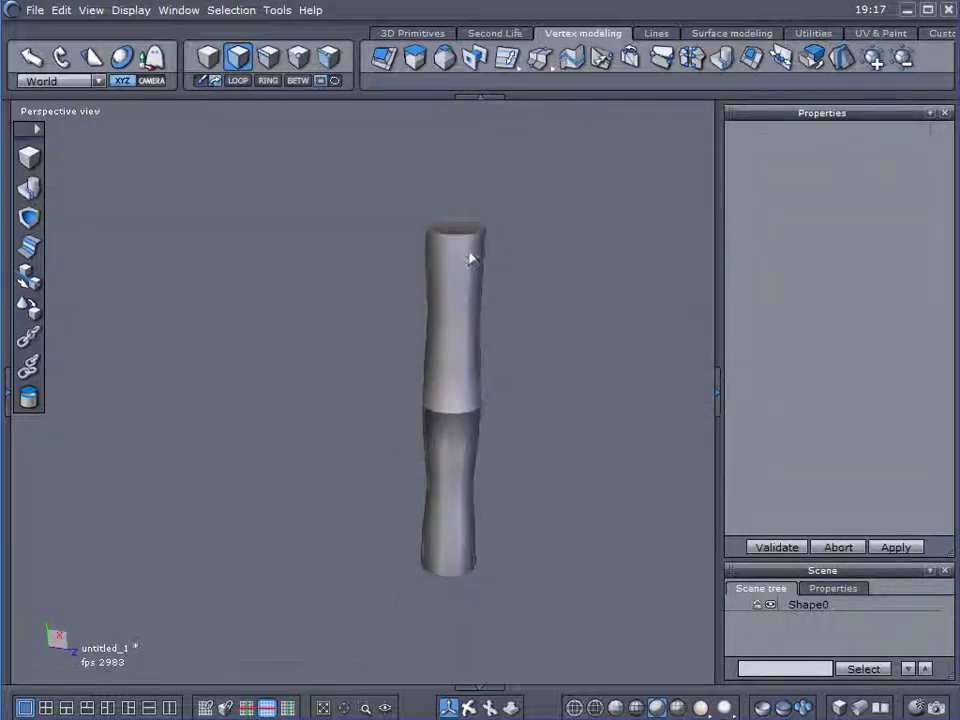
{"action": "scroll", "coordinate": [469, 248], "scroll_direction": "up", "scroll_amount": 3}
Step: Reselect the shape, turn off soft selection, and select both its top and bottom cap faces
{"action": "left_click", "coordinate": [780, 606]}
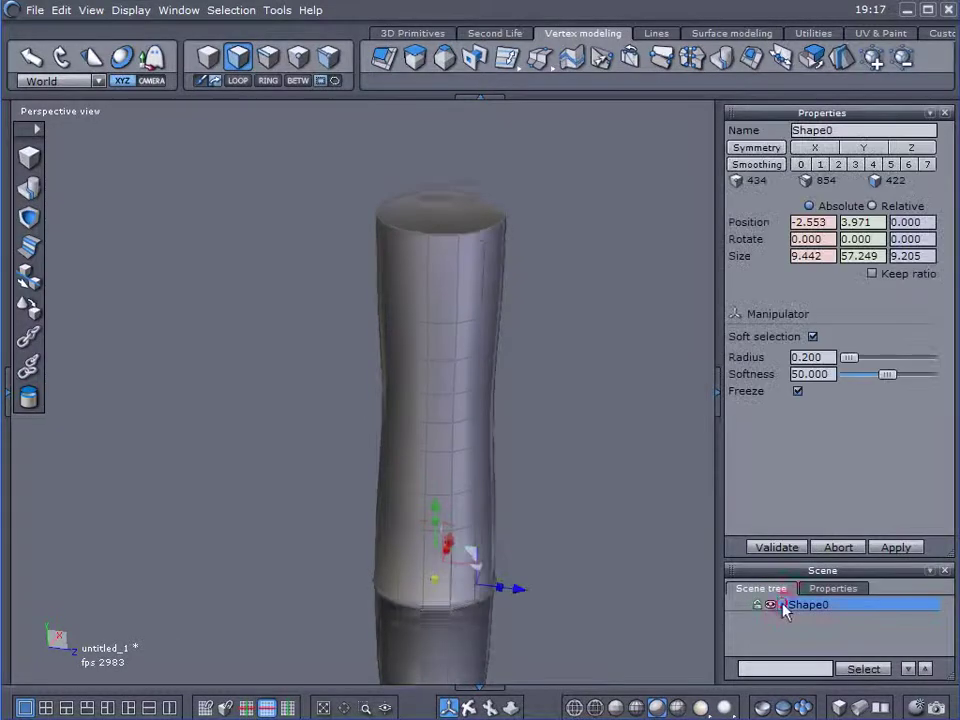
{"action": "middle_click_drag", "start_coordinate": [401, 377], "coordinate": [414, 381]}
{"action": "left_click", "coordinate": [453, 296]}
{"action": "scroll", "coordinate": [583, 392], "scroll_direction": "down", "scroll_amount": 3}
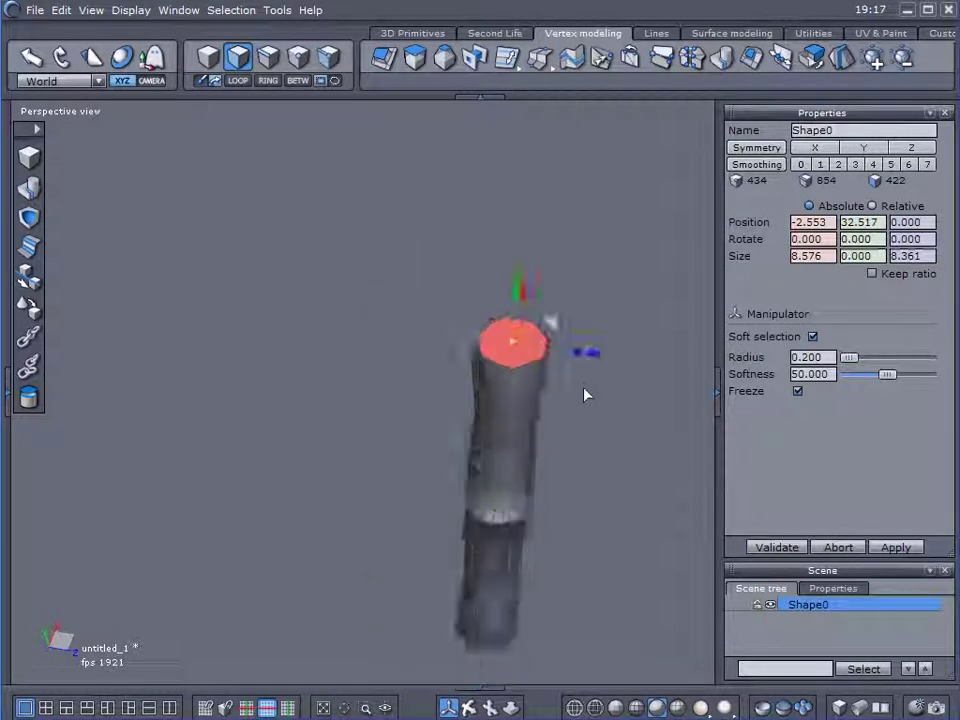
{"action": "left_click", "coordinate": [813, 337]}
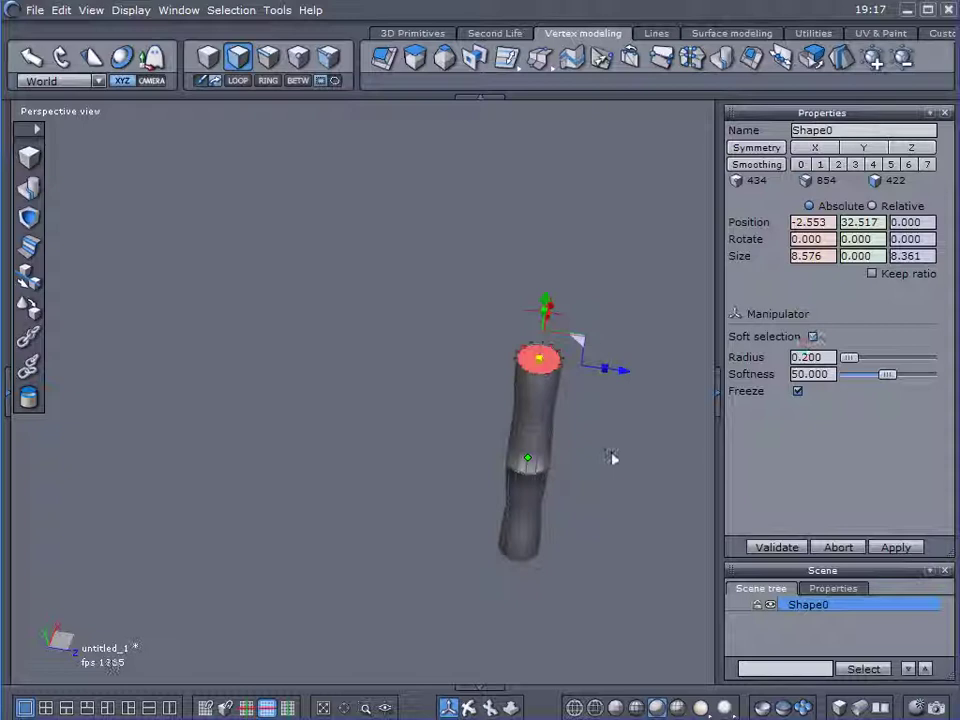
{"action": "middle_click_drag", "start_coordinate": [611, 455], "coordinate": [628, 247]}
{"action": "left_click", "coordinate": [256, 548]}
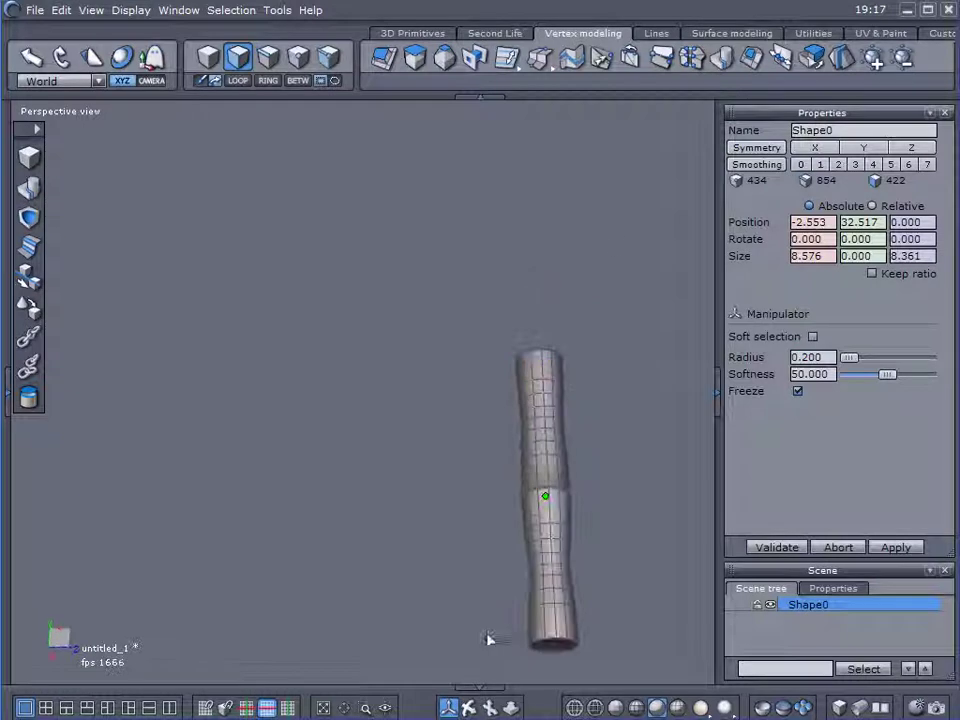
{"action": "left_click", "coordinate": [552, 652]}
{"action": "middle_click_drag", "start_coordinate": [632, 354], "coordinate": [596, 562]}
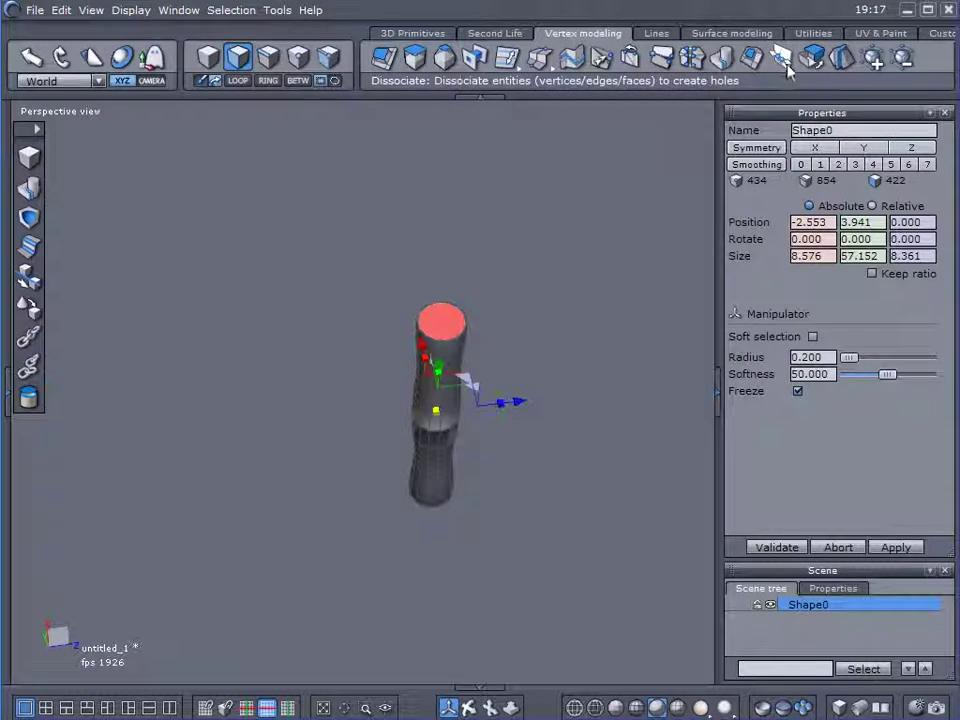
Step: Extract the two selected cap faces into a separate object named Ends
{"action": "left_click", "coordinate": [601, 57]}
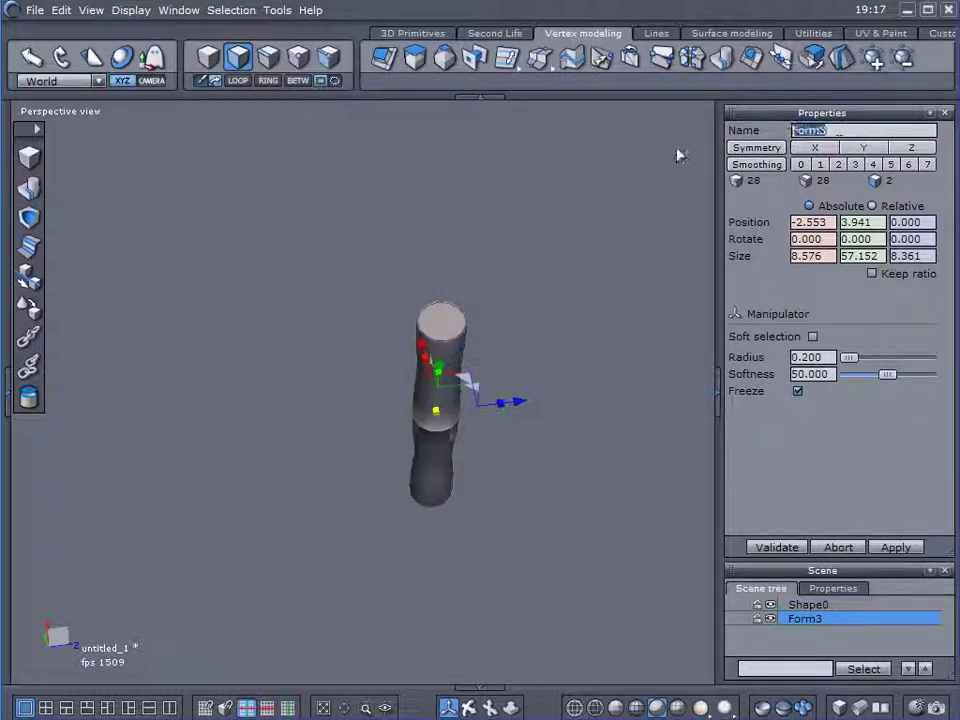
{"action": "type", "text": "Ends"}
{"action": "key", "text": "Return"}
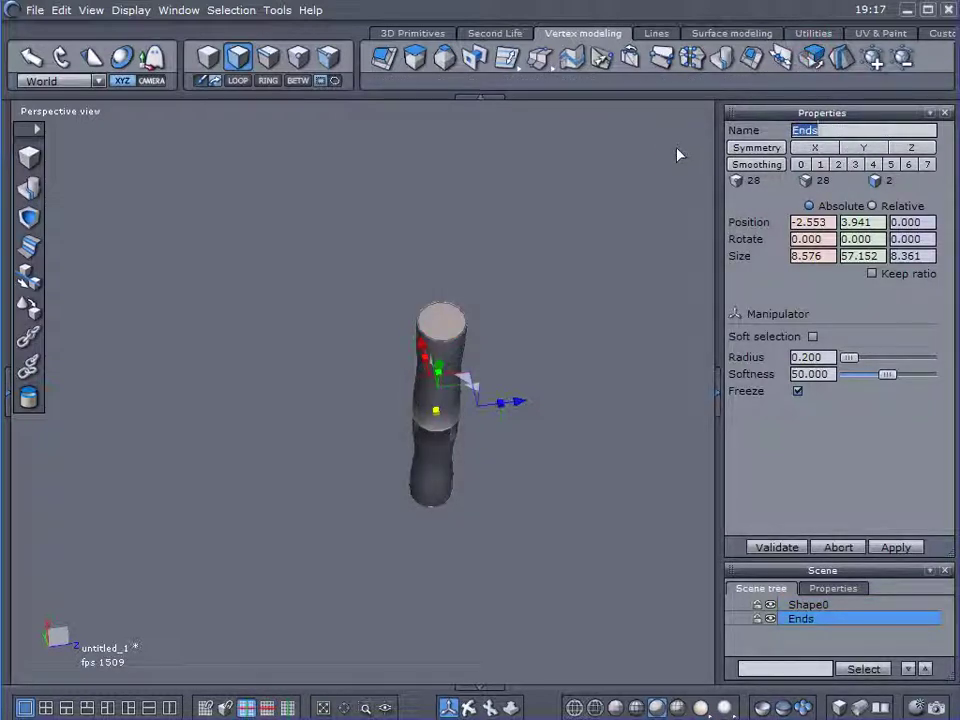
Step: Rename the remaining stalk object as Bamboo
{"action": "left_click", "coordinate": [798, 605]}
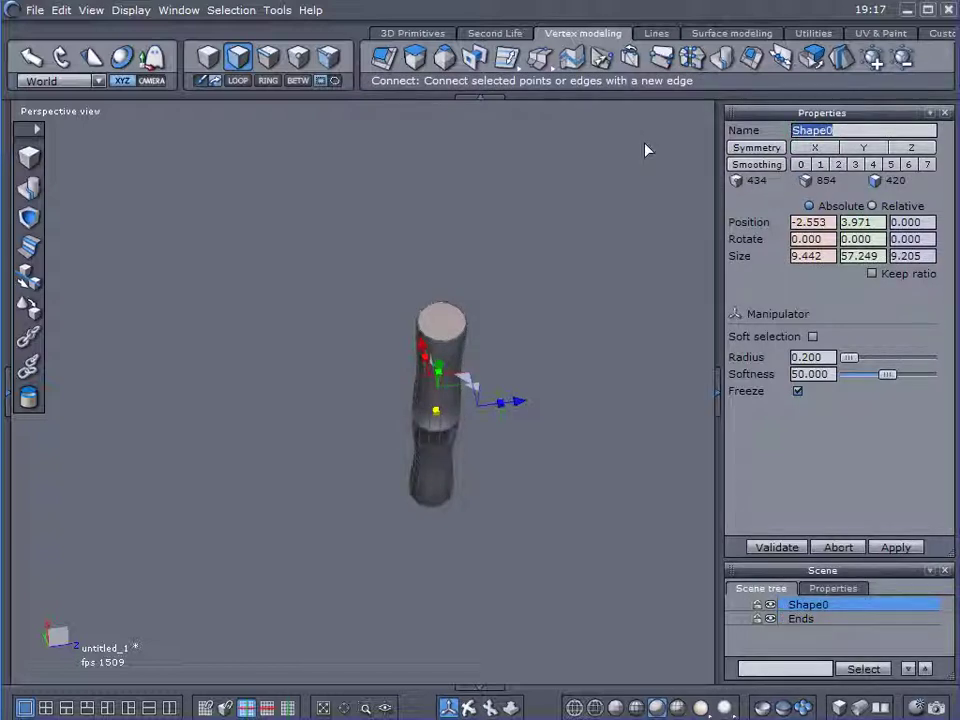
{"action": "type", "text": "Bamboo"}
{"action": "key", "text": "Return"}
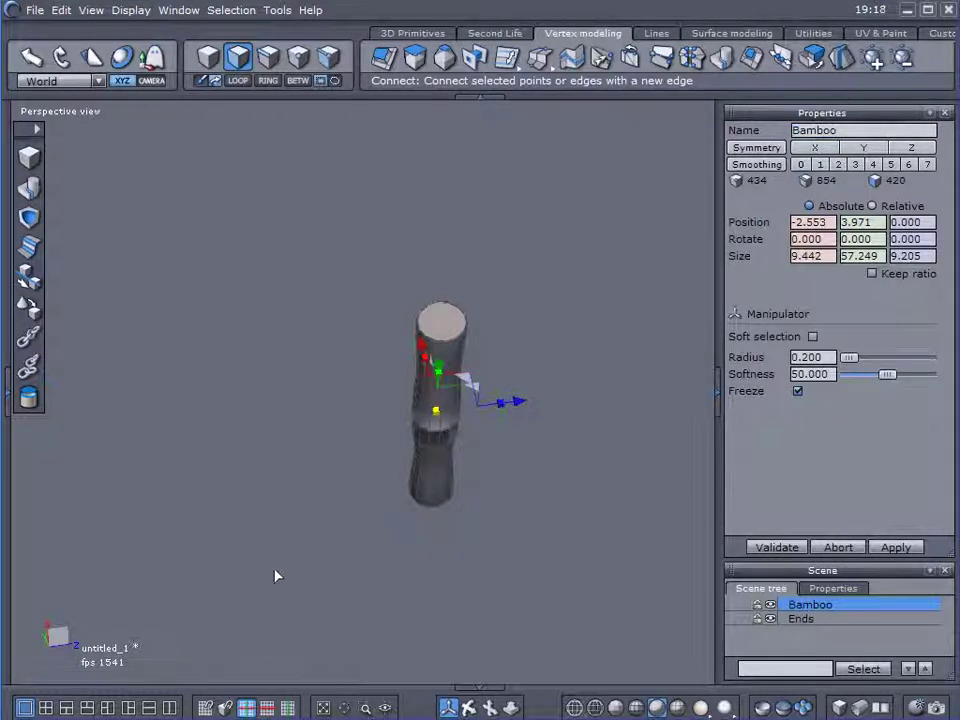
{"action": "right_click_drag", "start_coordinate": [309, 566], "coordinate": [352, 457]}
{"action": "scroll", "coordinate": [498, 259], "scroll_direction": "up", "scroll_amount": 5}
{"action": "scroll", "coordinate": [508, 277], "scroll_direction": "down", "scroll_amount": 2}
{"action": "middle_click_drag", "start_coordinate": [503, 307], "coordinate": [522, 300]}
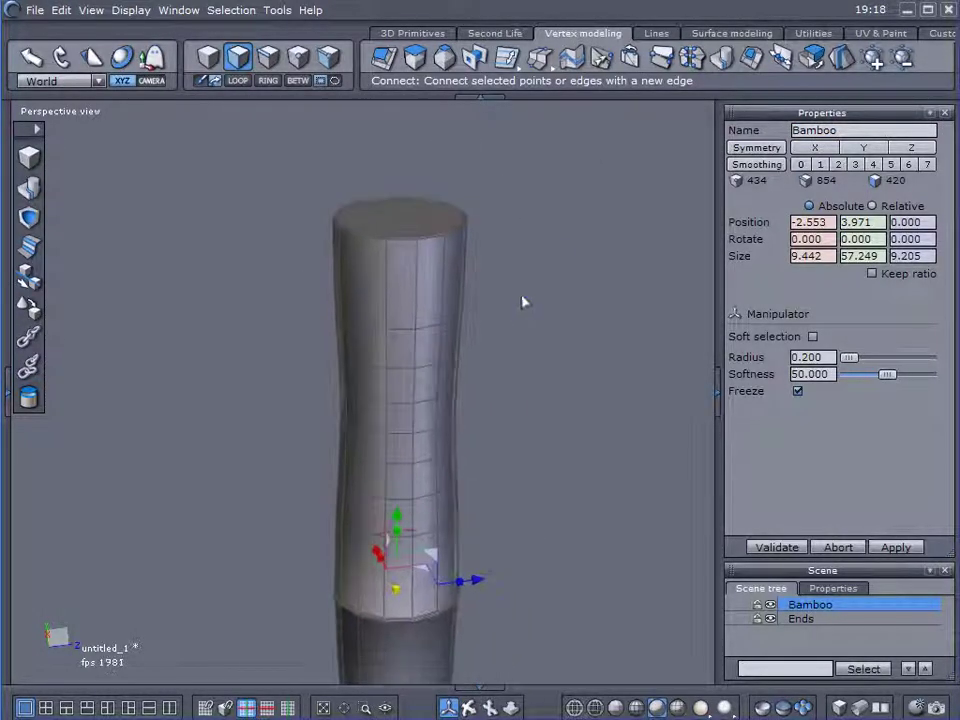
Step: Hide the Bamboo object and select the Ends object, leaving only the two cap faces in view
{"action": "right_click_drag", "start_coordinate": [522, 302], "coordinate": [529, 407]}
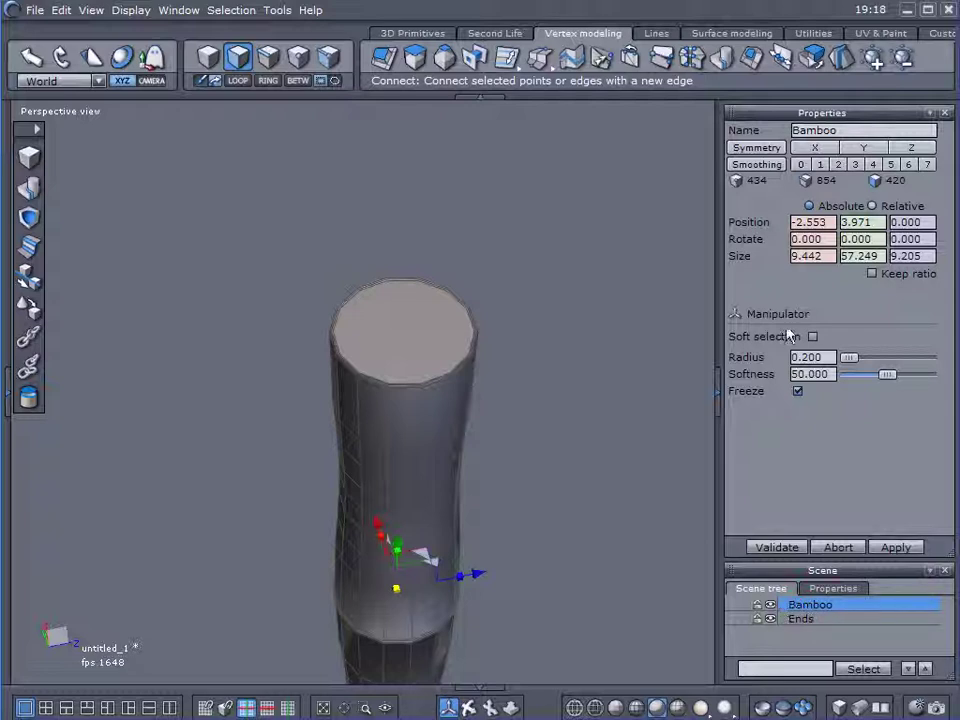
{"action": "left_click", "coordinate": [881, 35]}
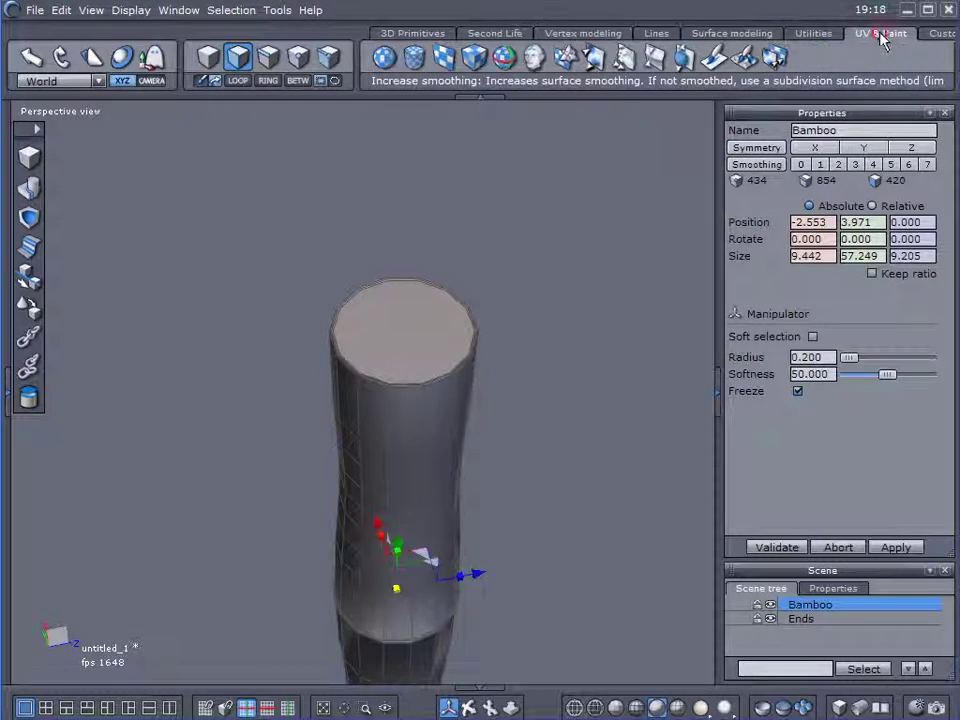
{"action": "left_click", "coordinate": [770, 605]}
{"action": "left_click", "coordinate": [790, 619]}
{"action": "scroll", "coordinate": [573, 463], "scroll_direction": "down", "scroll_amount": 4}
{"action": "right_click_drag", "start_coordinate": [574, 462], "coordinate": [594, 456]}
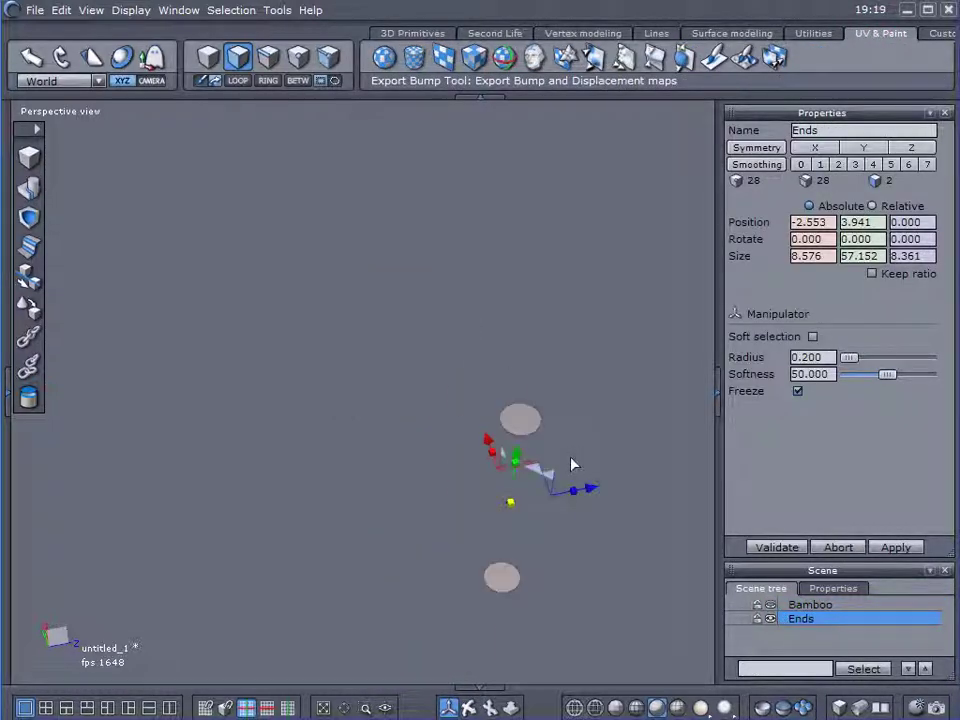
{"action": "middle_click_drag", "start_coordinate": [547, 388], "coordinate": [528, 382]}
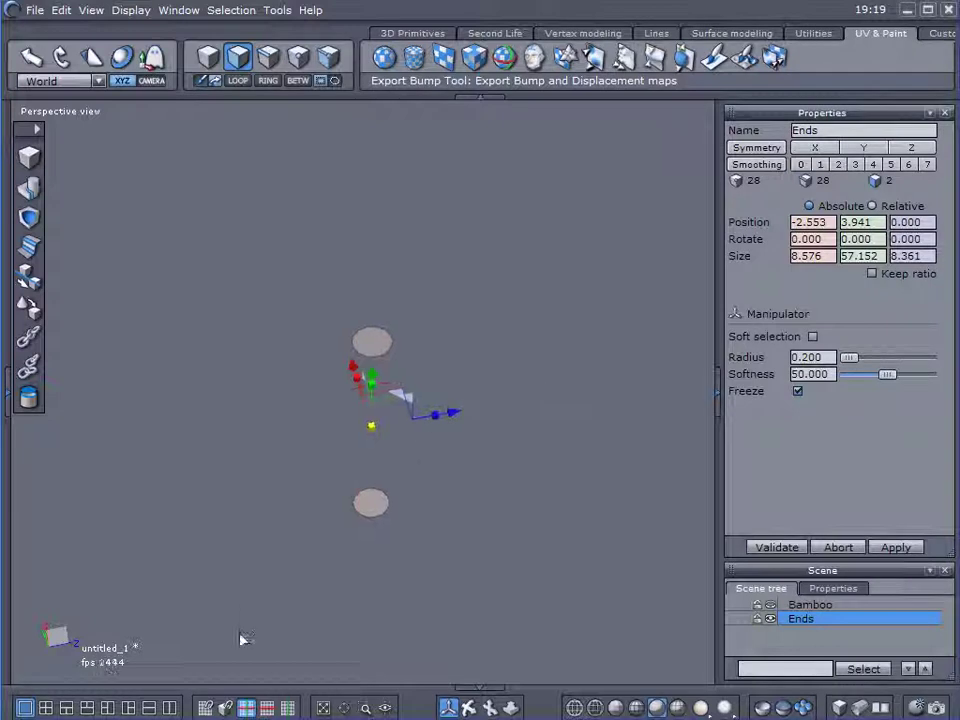
Step: Show the UV view beside the perspective view and apply a cylindrical UV projection to Ends
{"action": "left_click", "coordinate": [172, 708]}
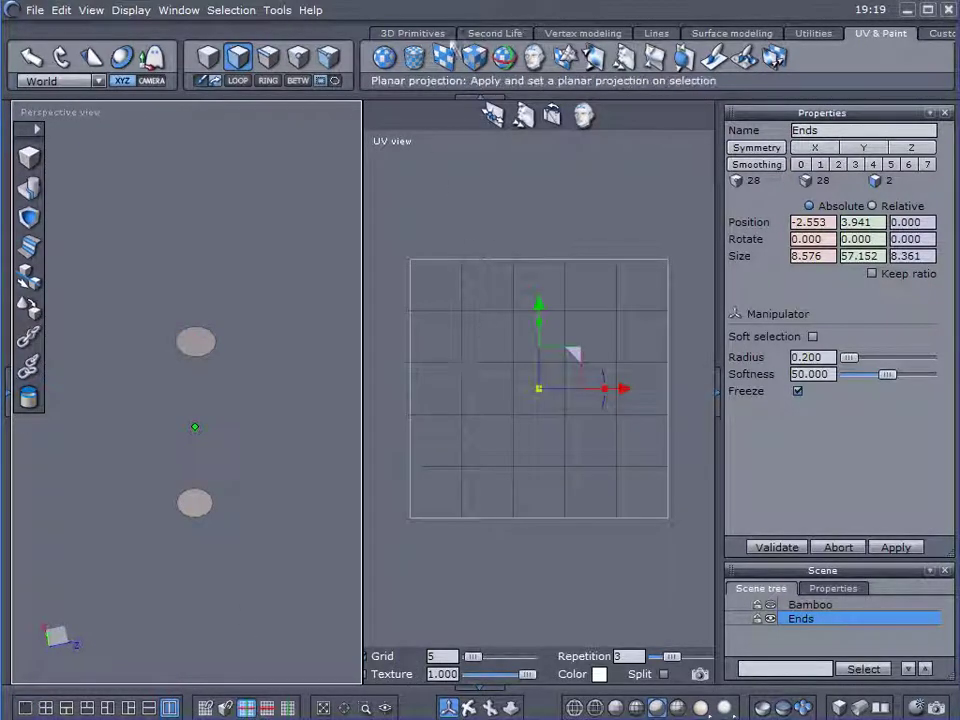
{"action": "left_click", "coordinate": [416, 62]}
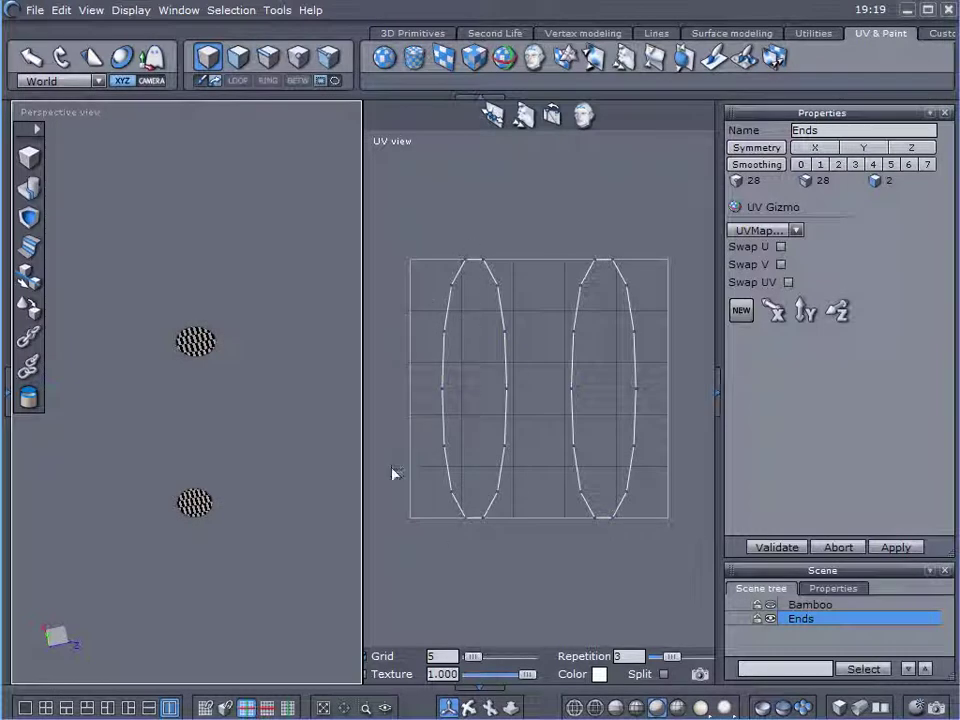
{"action": "left_click", "coordinate": [776, 547]}
Step: Select both cap islands in the UV layout and scale them down vertically into near circles
{"action": "left_click_drag", "start_coordinate": [393, 218], "coordinate": [677, 579]}
{"action": "left_click_drag", "start_coordinate": [538, 325], "coordinate": [545, 377]}
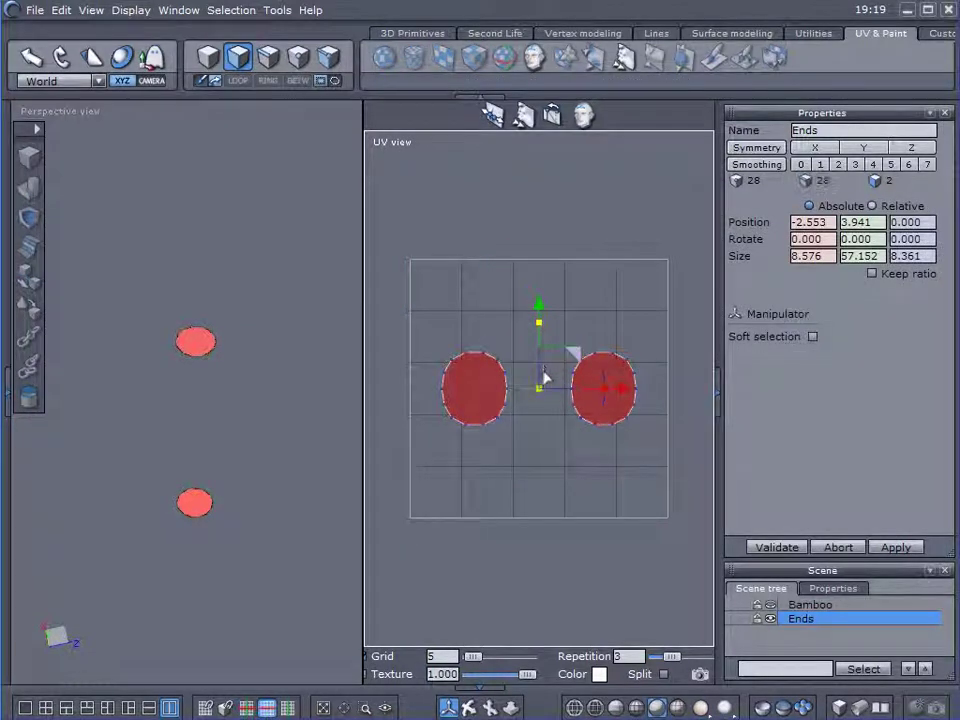
{"action": "left_click", "coordinate": [588, 471]}
Step: Move the right cap's UV island onto the left one and fine-tune its horizontal position so their outlines coincide
{"action": "left_click_drag", "start_coordinate": [672, 297], "coordinate": [560, 440]}
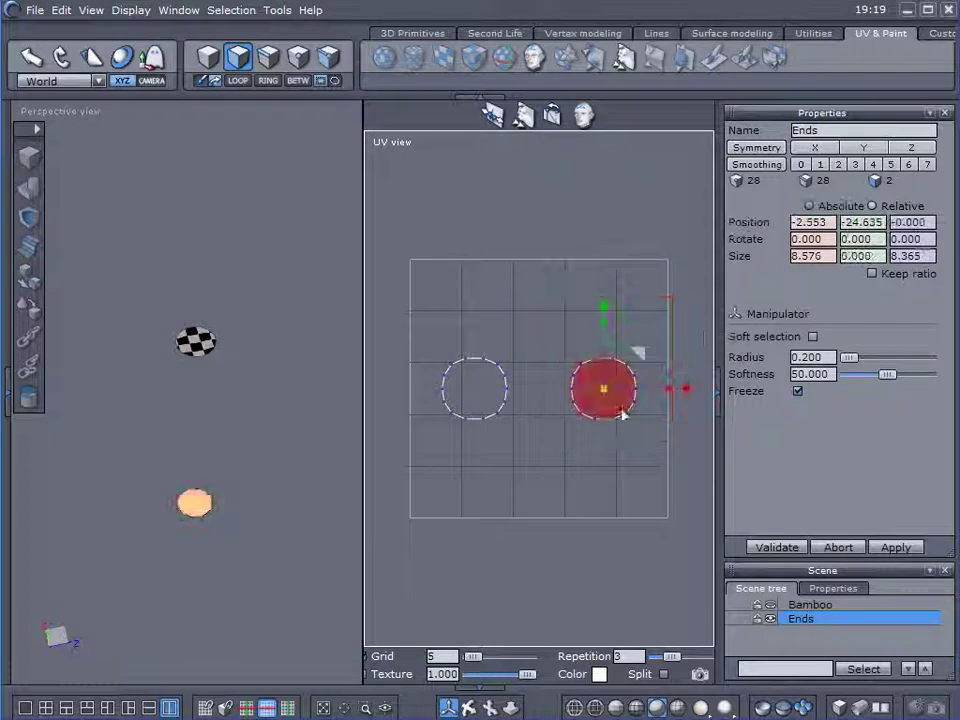
{"action": "left_click_drag", "start_coordinate": [690, 392], "coordinate": [566, 393]}
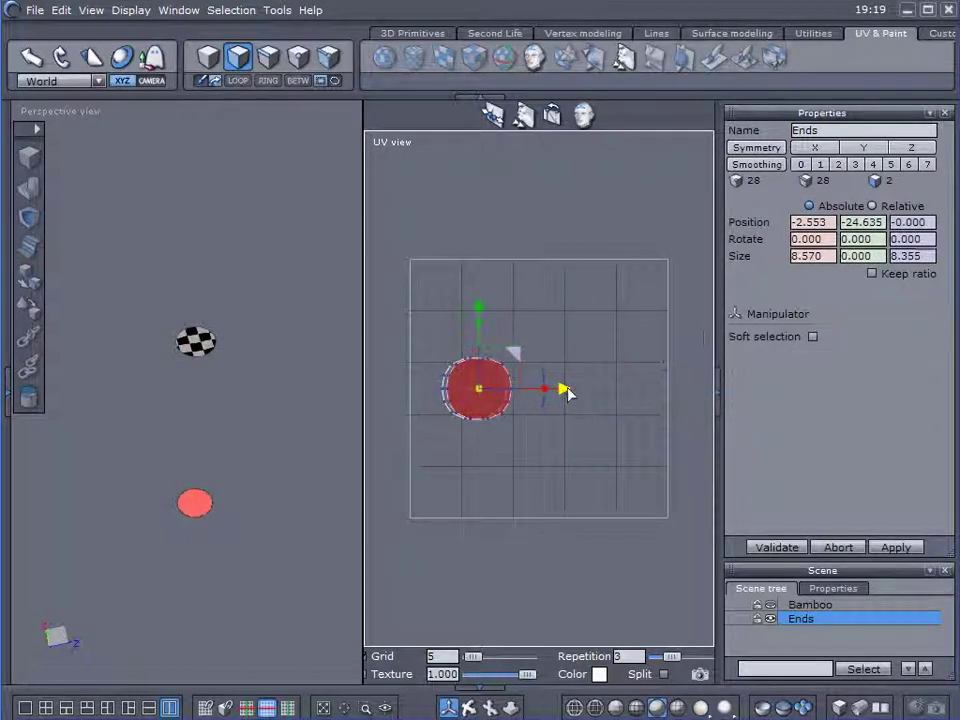
{"action": "right_click_drag", "start_coordinate": [591, 494], "coordinate": [641, 487]}
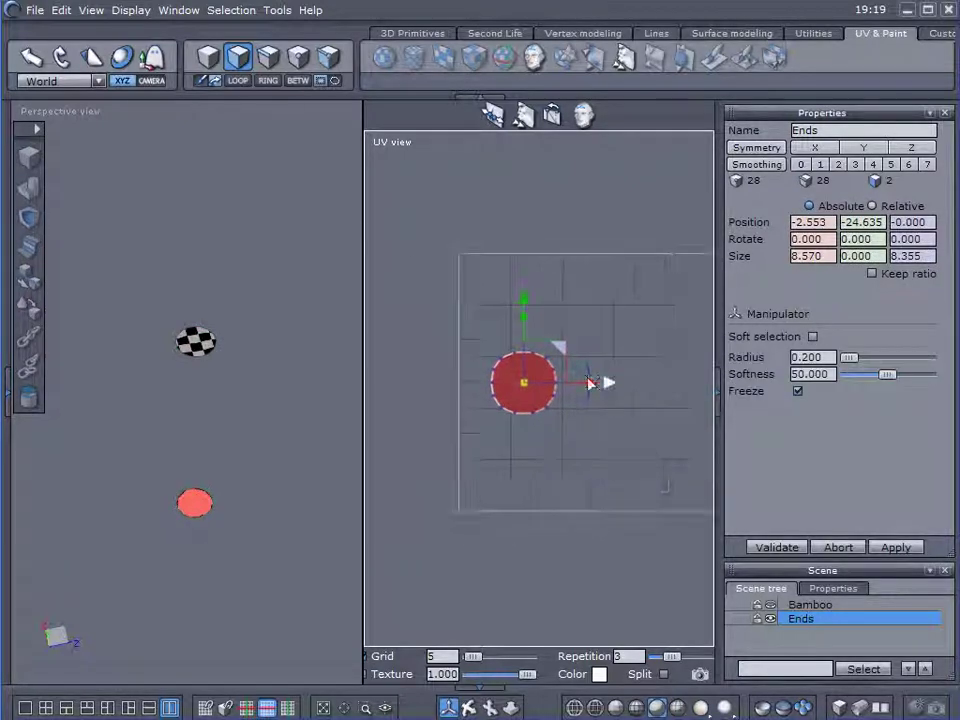
{"action": "scroll", "coordinate": [484, 344], "scroll_direction": "up", "scroll_amount": 4}
{"action": "right_click_drag", "start_coordinate": [471, 396], "coordinate": [379, 312]}
{"action": "scroll", "coordinate": [440, 361], "scroll_direction": "up", "scroll_amount": 2}
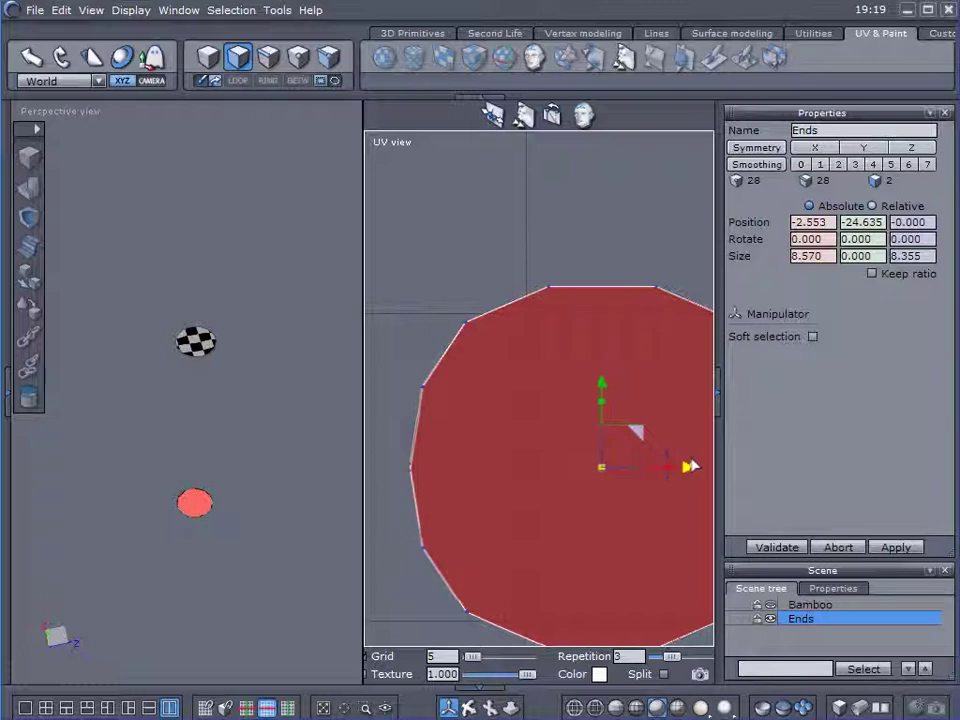
{"action": "scroll", "coordinate": [690, 465], "scroll_direction": "down", "scroll_amount": 2}
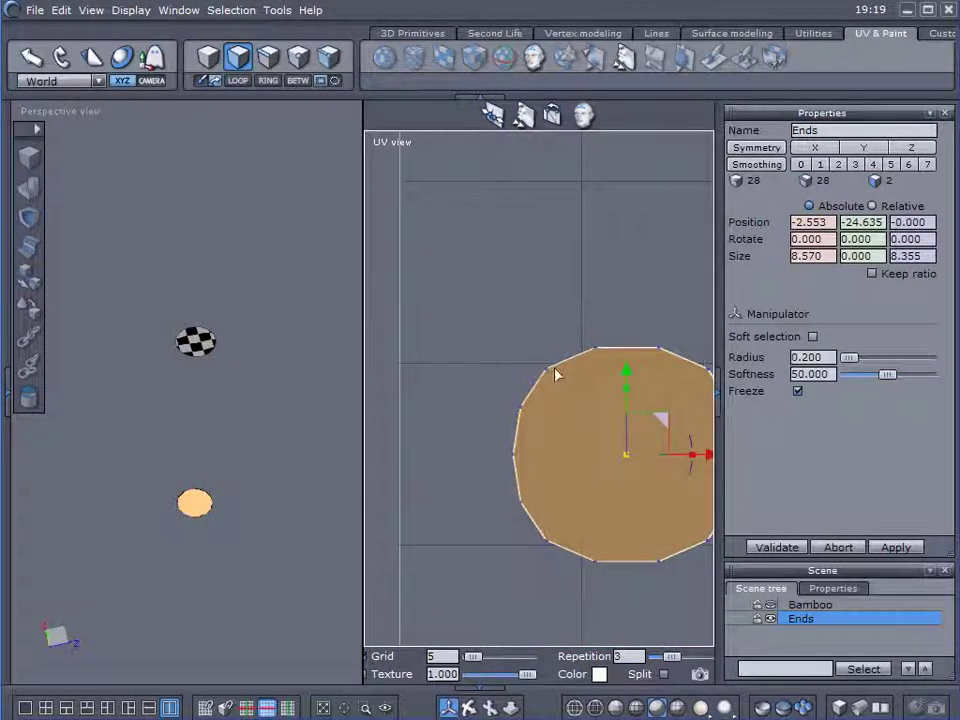
{"action": "scroll", "coordinate": [553, 375], "scroll_direction": "up", "scroll_amount": 3}
{"action": "scroll", "coordinate": [600, 418], "scroll_direction": "down", "scroll_amount": 5}
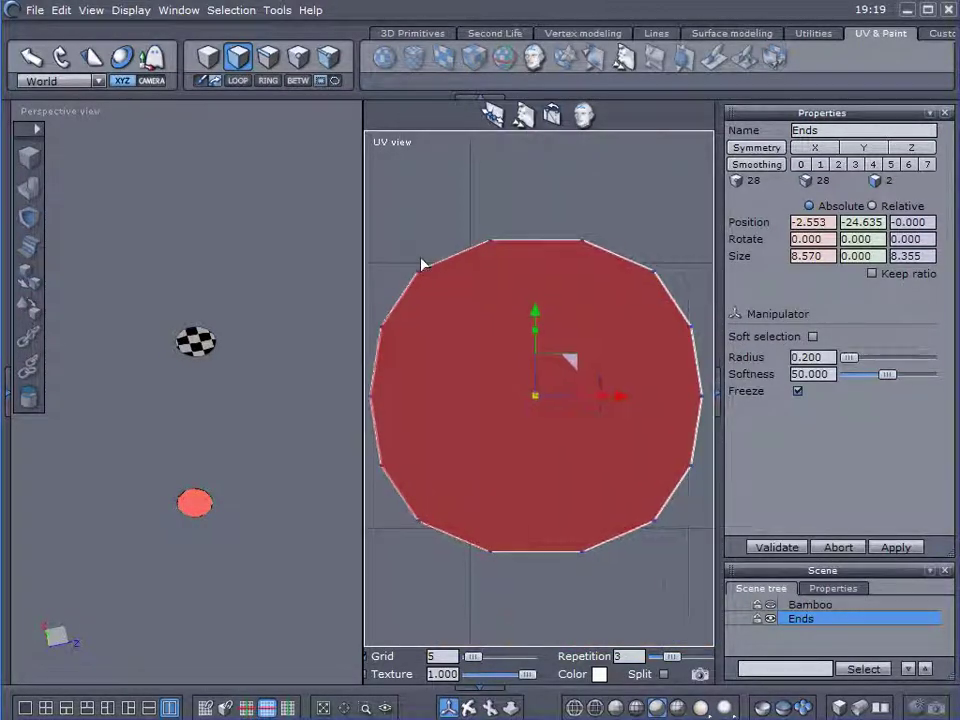
{"action": "scroll", "coordinate": [422, 261], "scroll_direction": "up", "scroll_amount": 1}
{"action": "left_click_drag", "start_coordinate": [615, 393], "coordinate": [618, 395]}
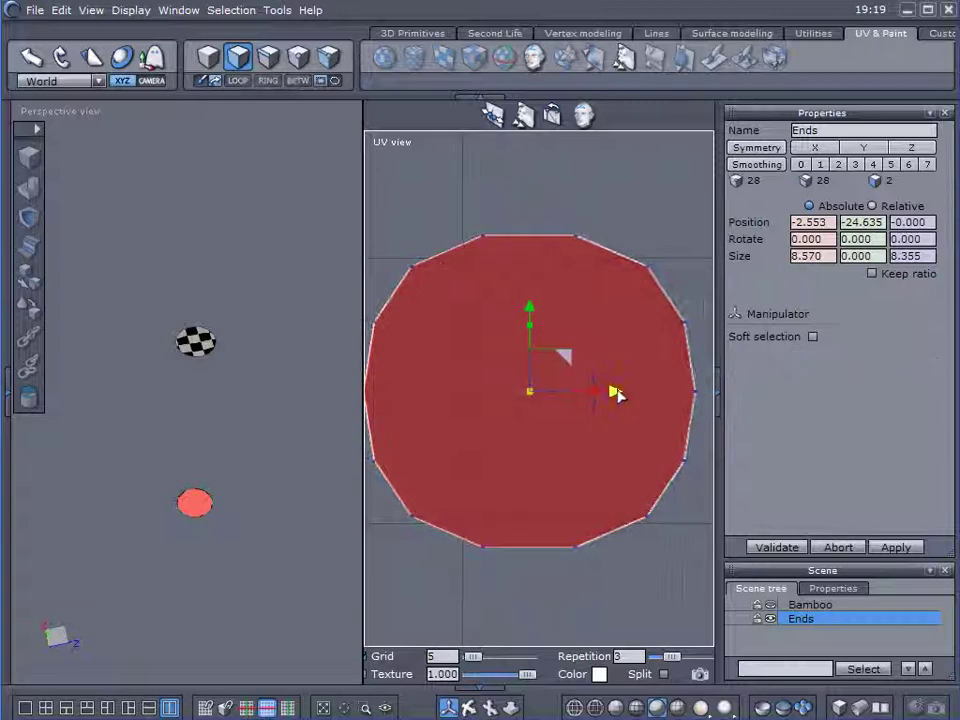
Step: Select both overlapping cap islands and stretch them slightly in height to make them round
{"action": "scroll", "coordinate": [606, 414], "scroll_direction": "down", "scroll_amount": 3}
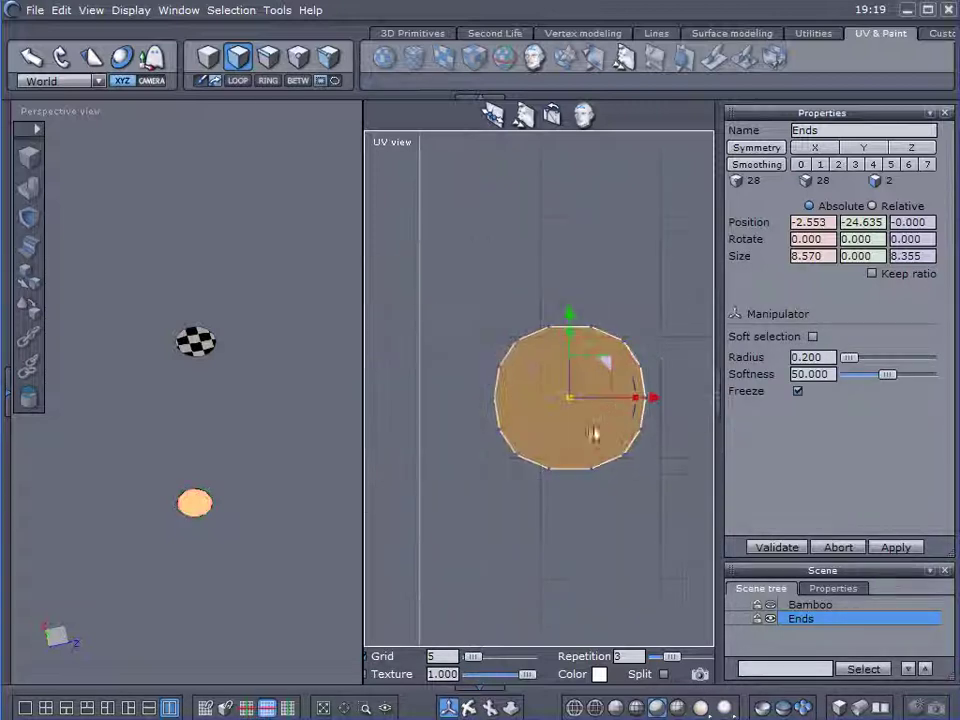
{"action": "left_click_drag", "start_coordinate": [459, 263], "coordinate": [575, 445]}
{"action": "left_click_drag", "start_coordinate": [657, 530], "coordinate": [657, 530]}
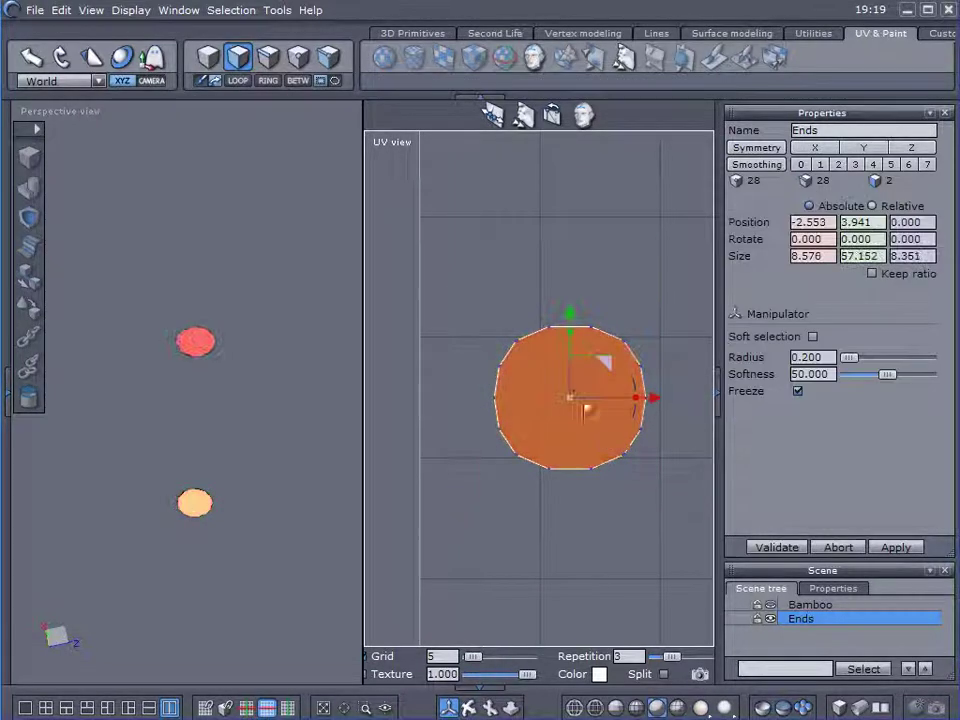
{"action": "left_click_drag", "start_coordinate": [572, 332], "coordinate": [574, 332]}
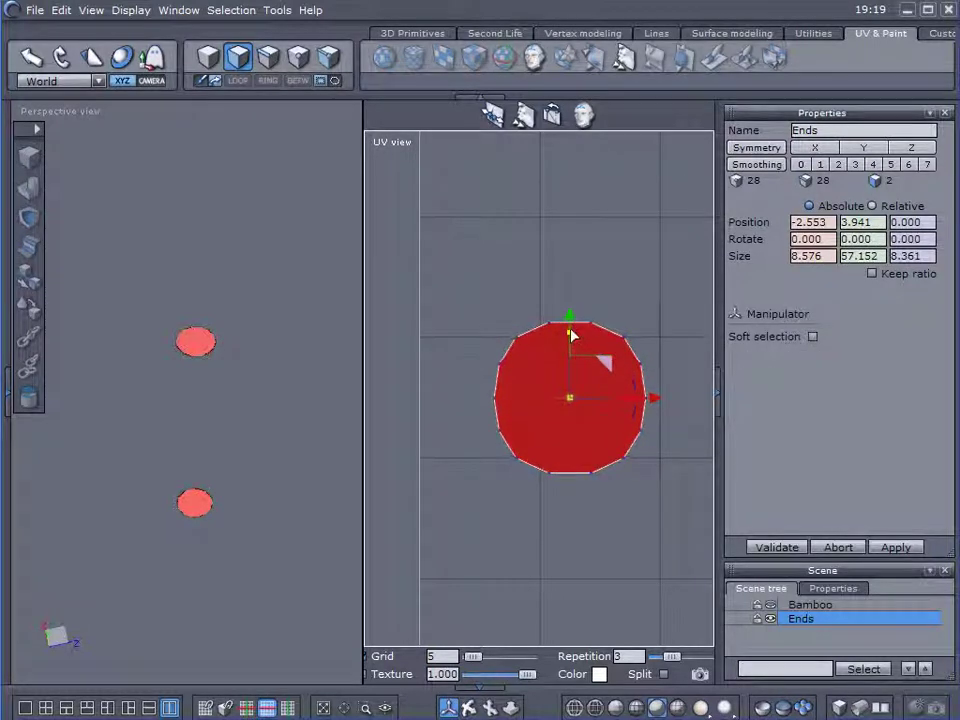
Step: Enlarge the stacked cap islands uniformly and centre them so they nearly fill the UV square
{"action": "scroll", "coordinate": [604, 370], "scroll_direction": "down", "scroll_amount": 3}
{"action": "middle_click_drag", "start_coordinate": [560, 487], "coordinate": [493, 481]}
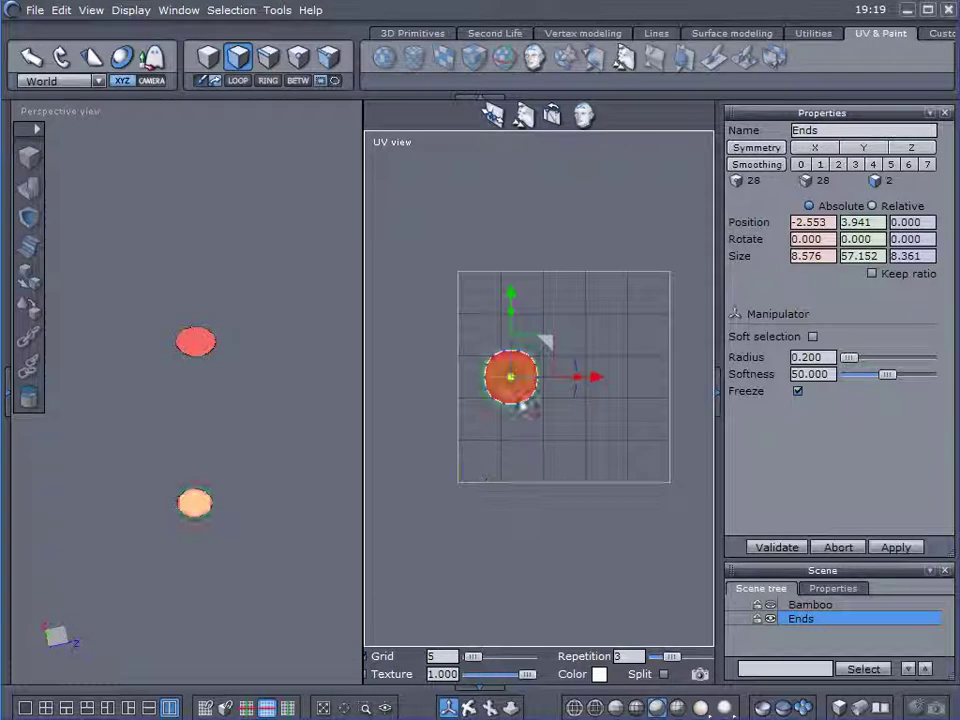
{"action": "left_click_drag", "start_coordinate": [511, 378], "coordinate": [690, 352]}
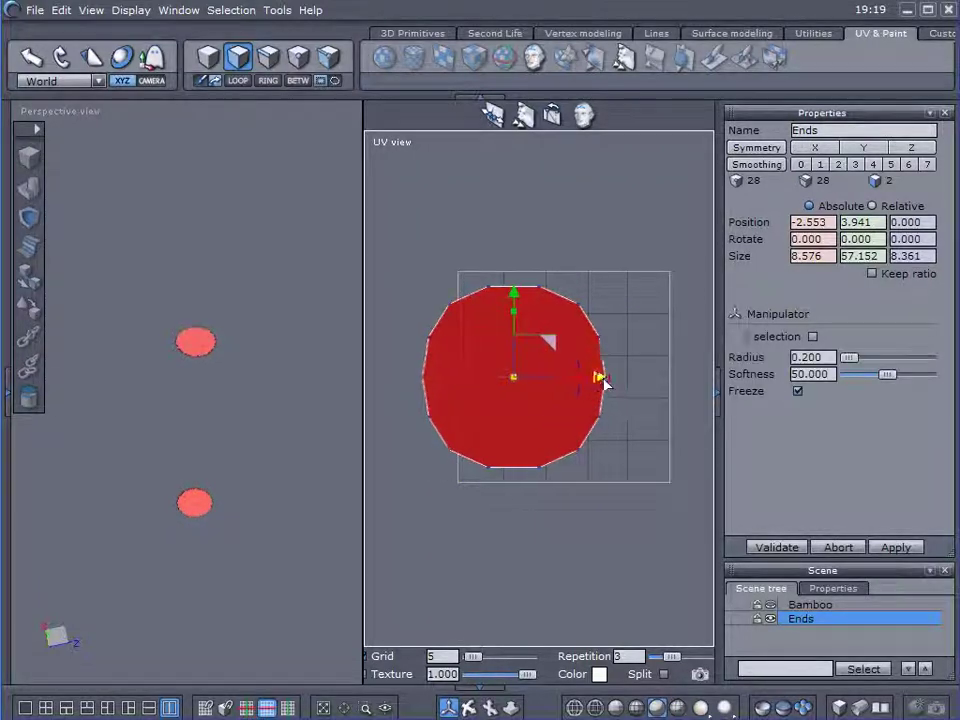
{"action": "left_click_drag", "start_coordinate": [600, 378], "coordinate": [636, 392]}
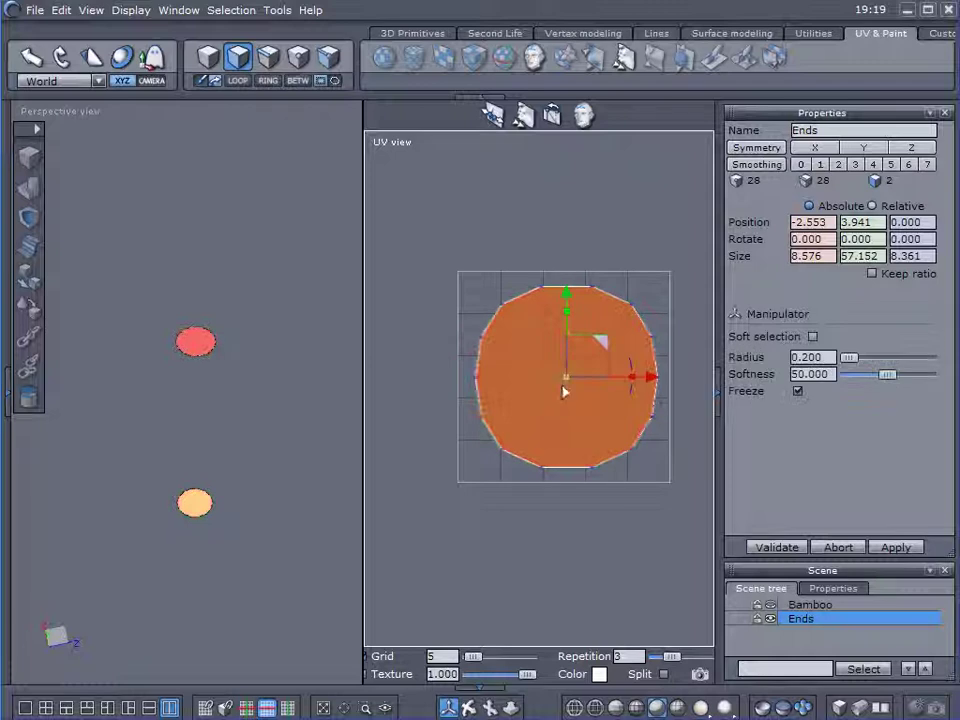
{"action": "left_click_drag", "start_coordinate": [566, 380], "coordinate": [594, 374]}
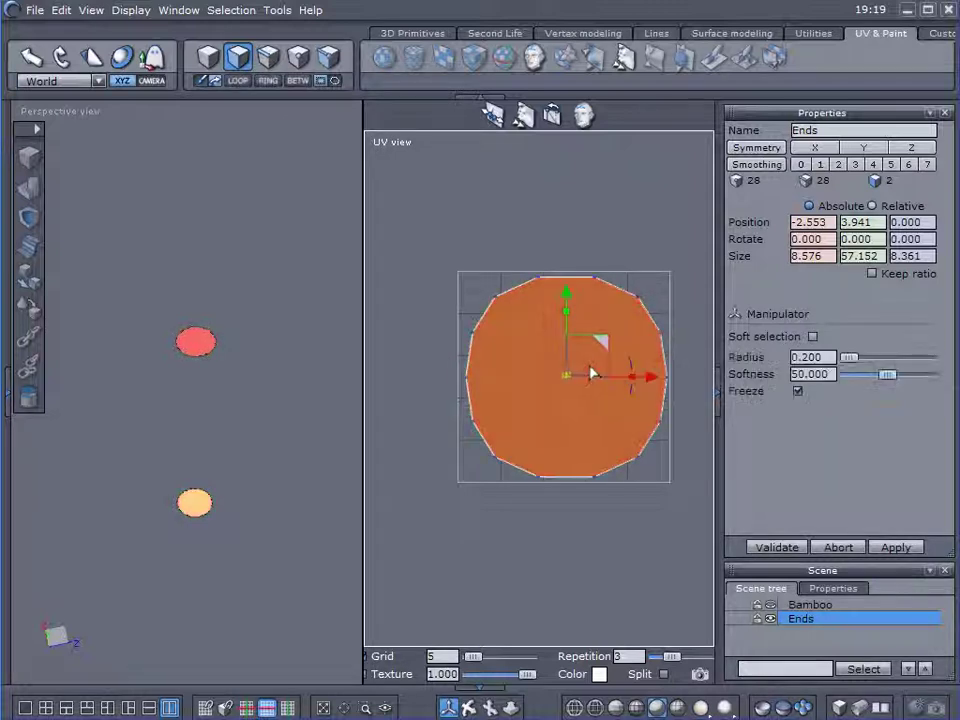
Step: Save the caps' UV layout to the Desktop as an image named Ends and validate the UV edits
{"action": "left_click", "coordinate": [699, 675]}
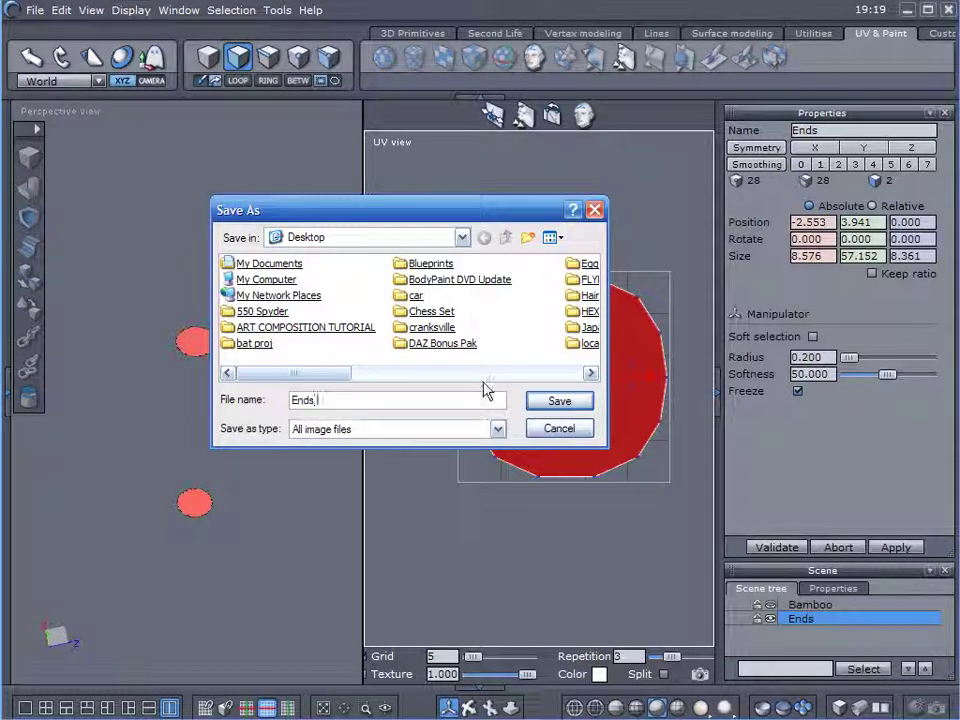
{"action": "key", "text": "Return"}
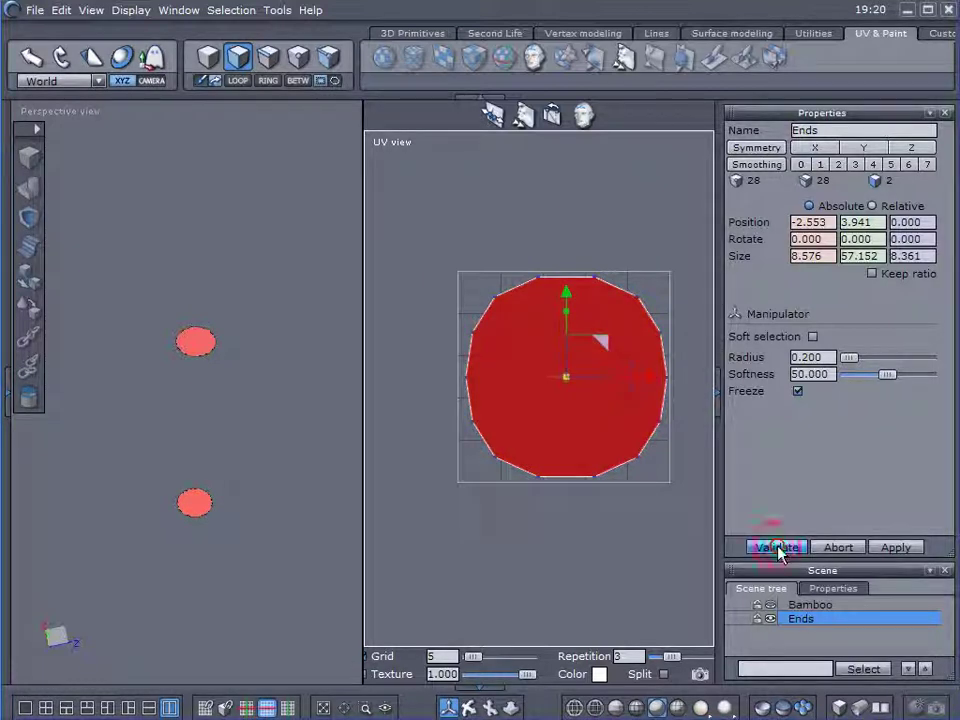
Step: Hide Ends, show and select Bamboo, and apply a cylindrical UV projection to it
{"action": "left_click", "coordinate": [771, 605]}
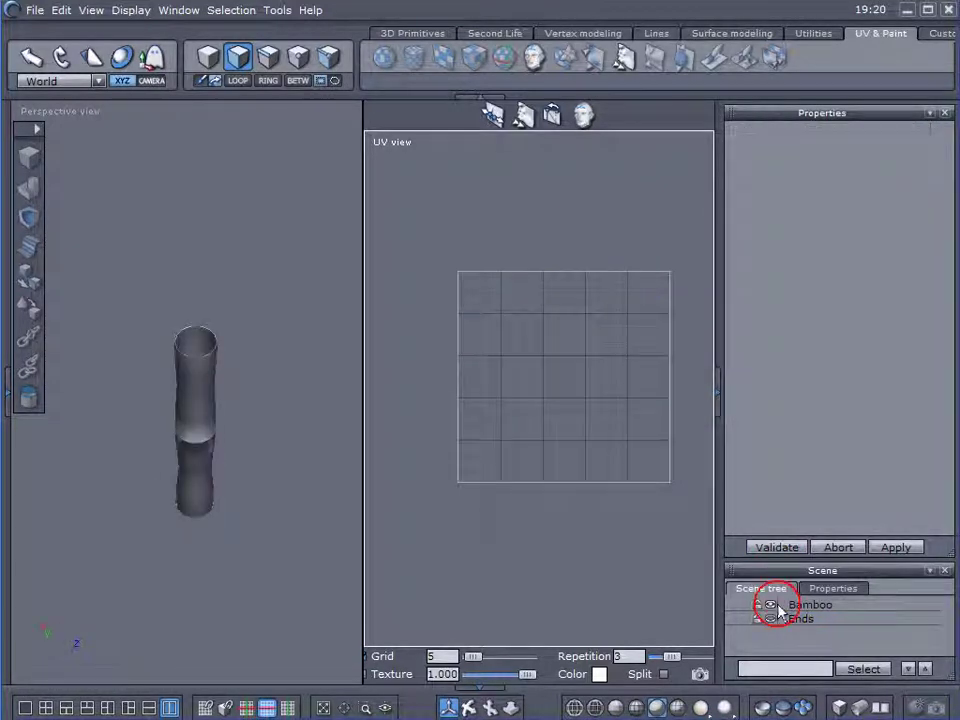
{"action": "right_click_drag", "start_coordinate": [267, 342], "coordinate": [275, 277]}
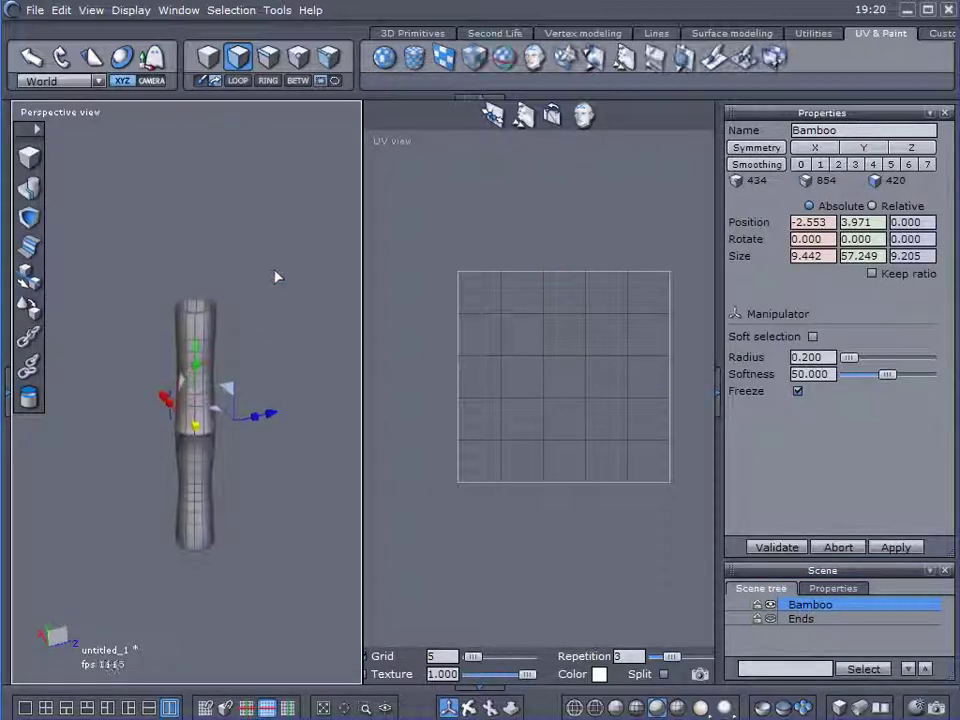
{"action": "left_click", "coordinate": [421, 64]}
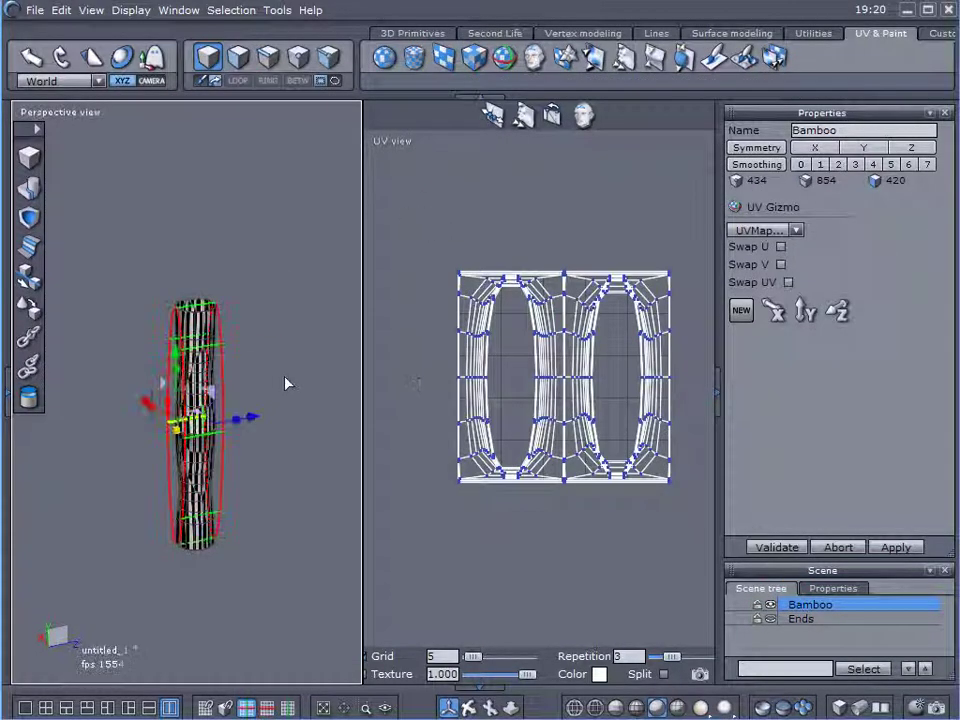
Step: Scale the projection cylinder vertically to give it a roughly circular cross-section about as wide as the stalk
{"action": "right_click_drag", "start_coordinate": [222, 512], "coordinate": [403, 540]}
{"action": "right_click_drag", "start_coordinate": [216, 442], "coordinate": [259, 350]}
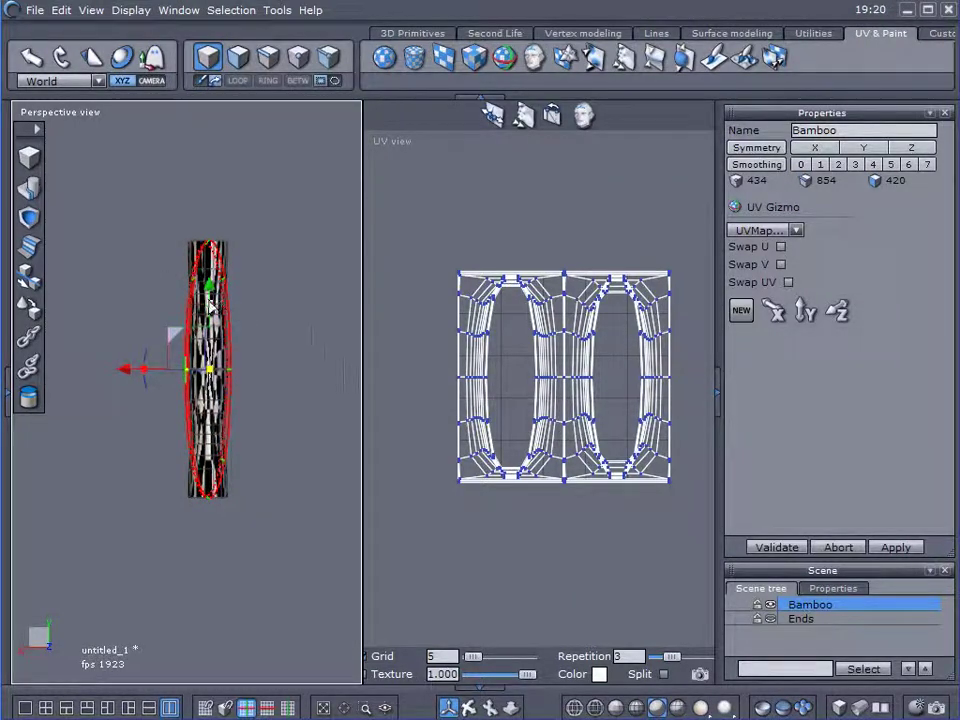
{"action": "left_click_drag", "start_coordinate": [209, 305], "coordinate": [194, 380]}
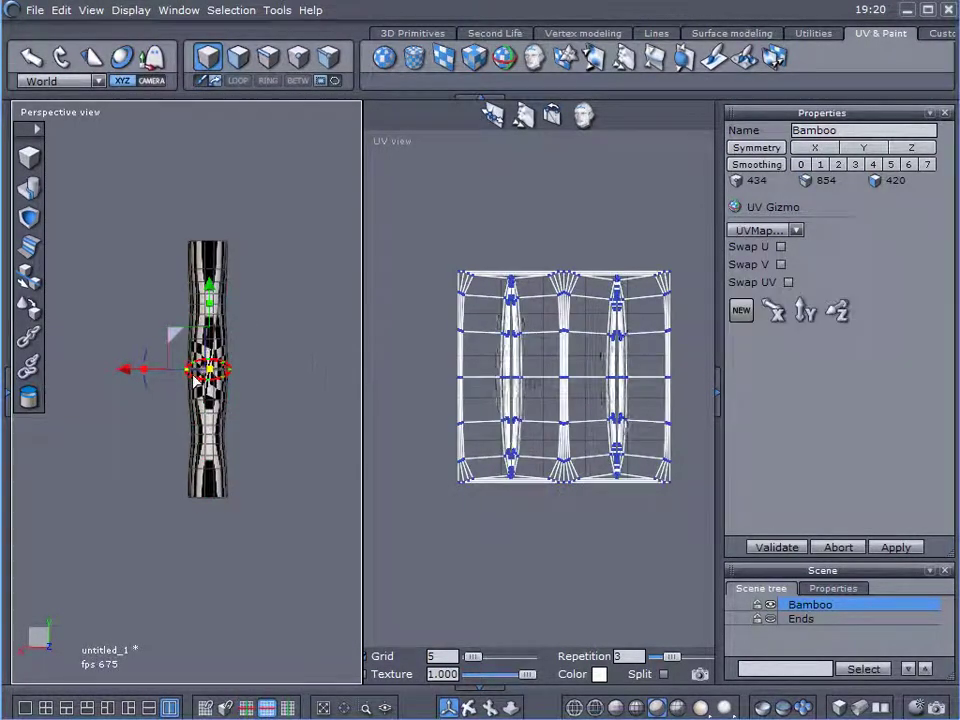
{"action": "scroll", "coordinate": [196, 379], "scroll_direction": "up", "scroll_amount": 6}
{"action": "mouse_move", "coordinate": [212, 461]}
{"action": "right_mouse_down"}
{"action": "mouse_move", "coordinate": [191, 476]}
{"action": "mouse_move", "coordinate": [214, 462]}
{"action": "right_mouse_up"}
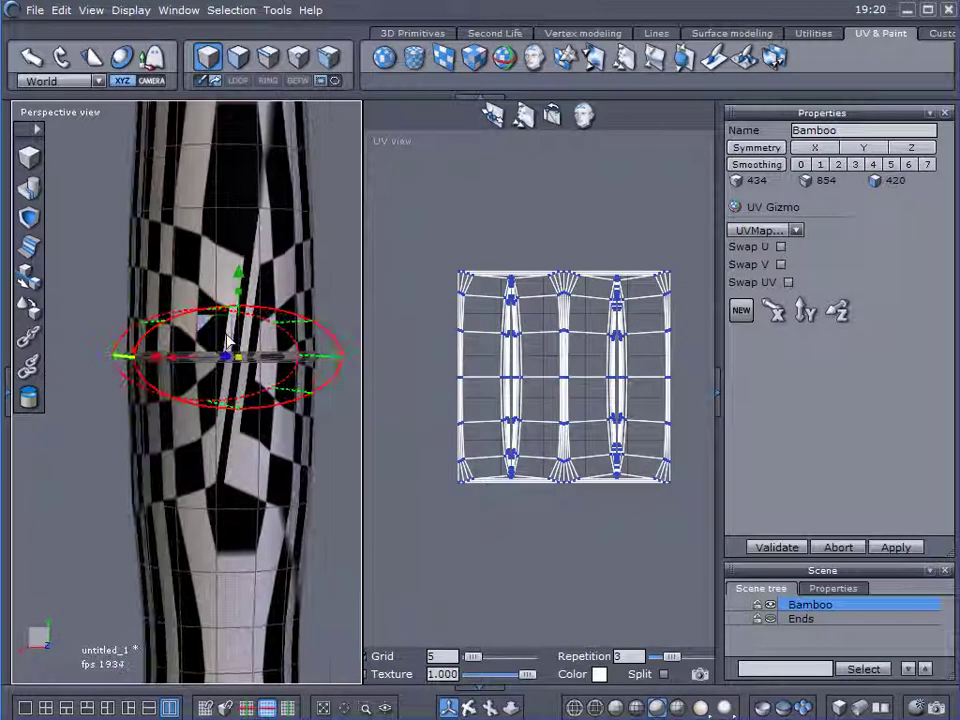
{"action": "left_click_drag", "start_coordinate": [228, 342], "coordinate": [246, 235]}
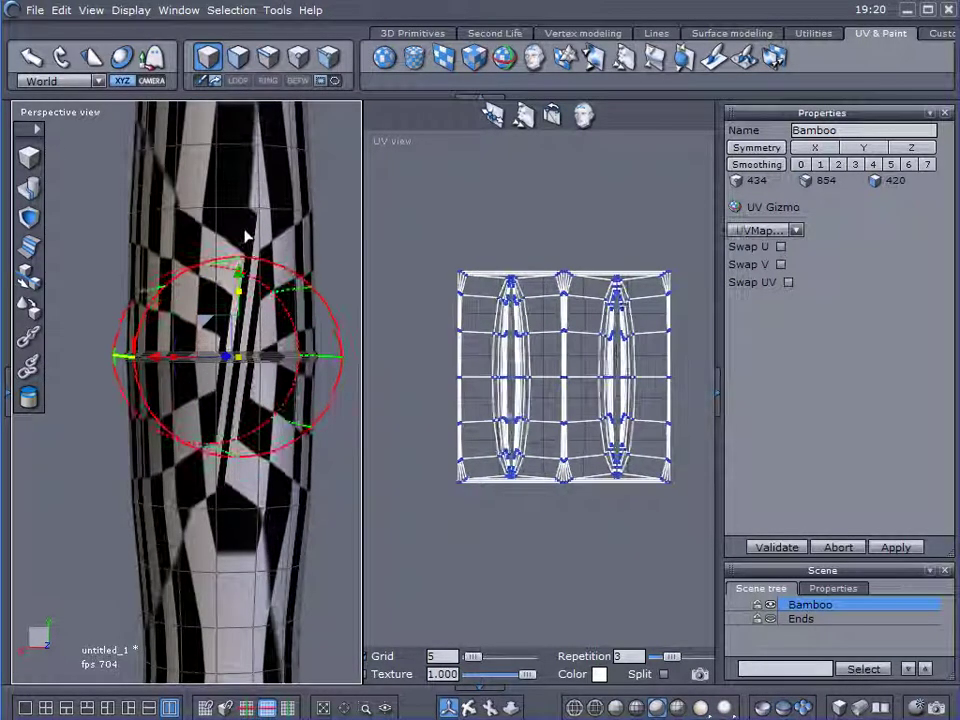
Step: Rotate the projection cylinder 90 degrees so its axis runs upright along the stalk
{"action": "right_click_drag", "start_coordinate": [255, 365], "coordinate": [87, 391]}
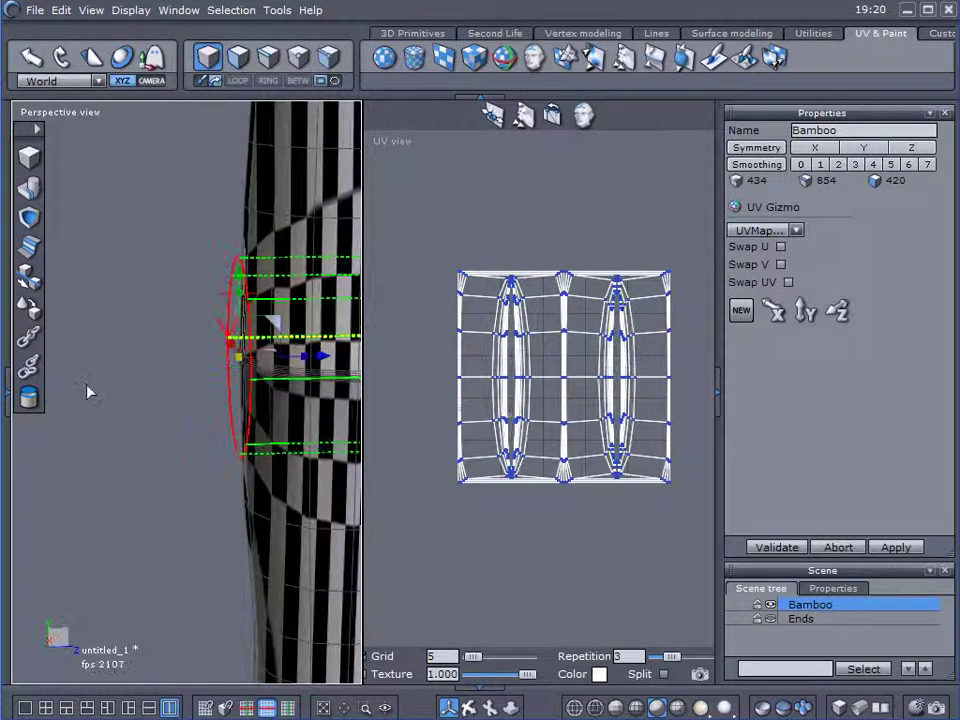
{"action": "middle_click_drag", "start_coordinate": [126, 386], "coordinate": [116, 388]}
{"action": "right_click_drag", "start_coordinate": [116, 388], "coordinate": [131, 366]}
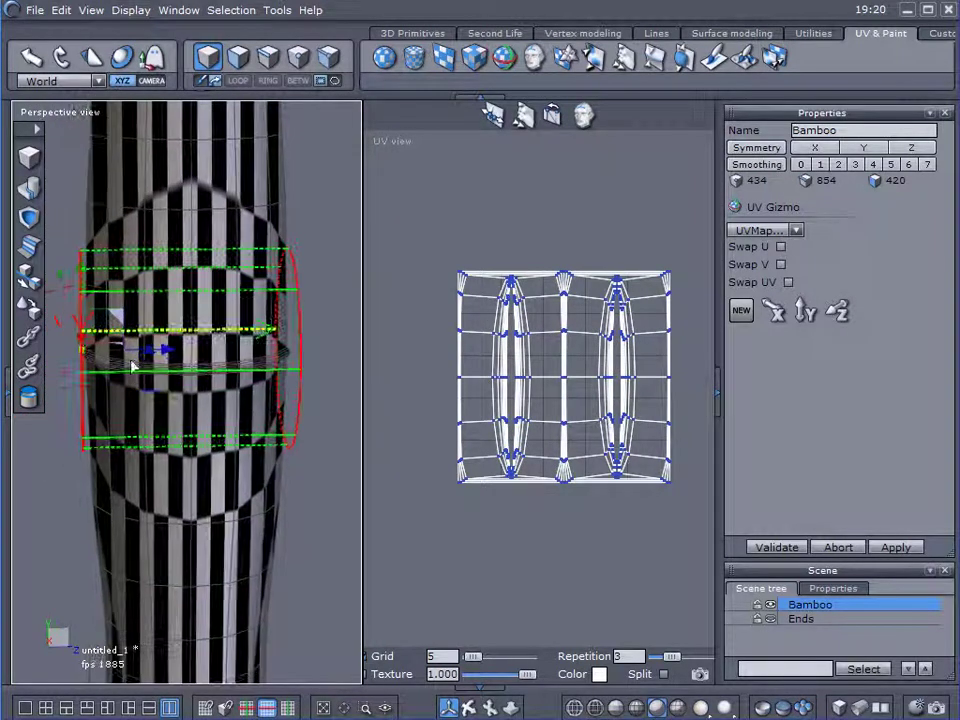
{"action": "left_click_drag", "start_coordinate": [101, 289], "coordinate": [153, 352]}
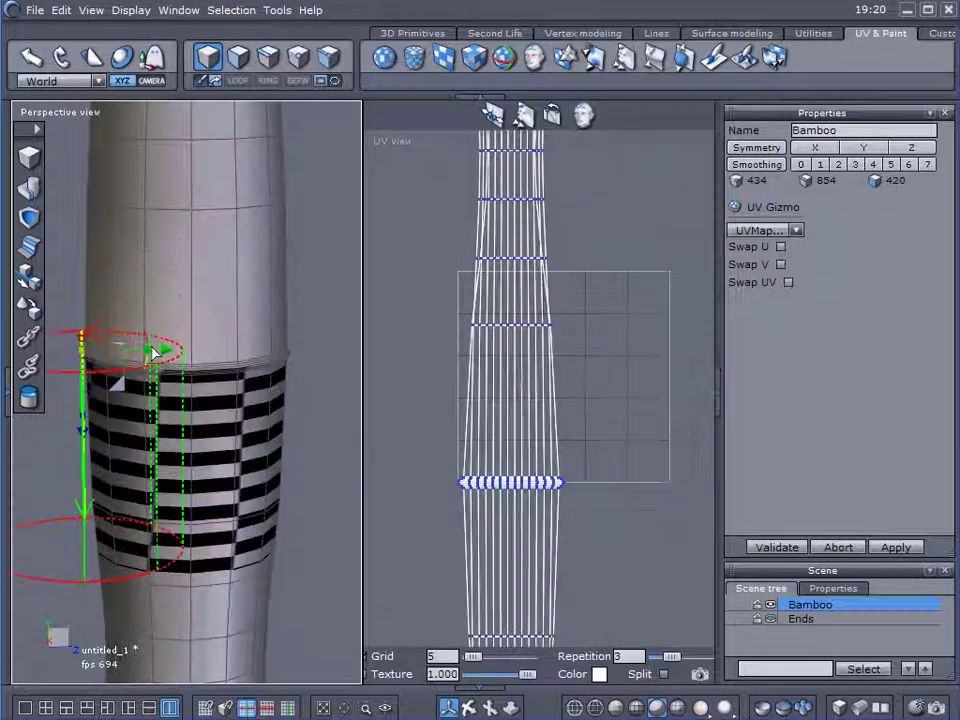
Step: From above, center the projection cylinder on the bamboo stalk and enlarge it slightly beyond the stalk's outline
{"action": "left_click", "coordinate": [85, 118]}
{"action": "left_click", "coordinate": [65, 206]}
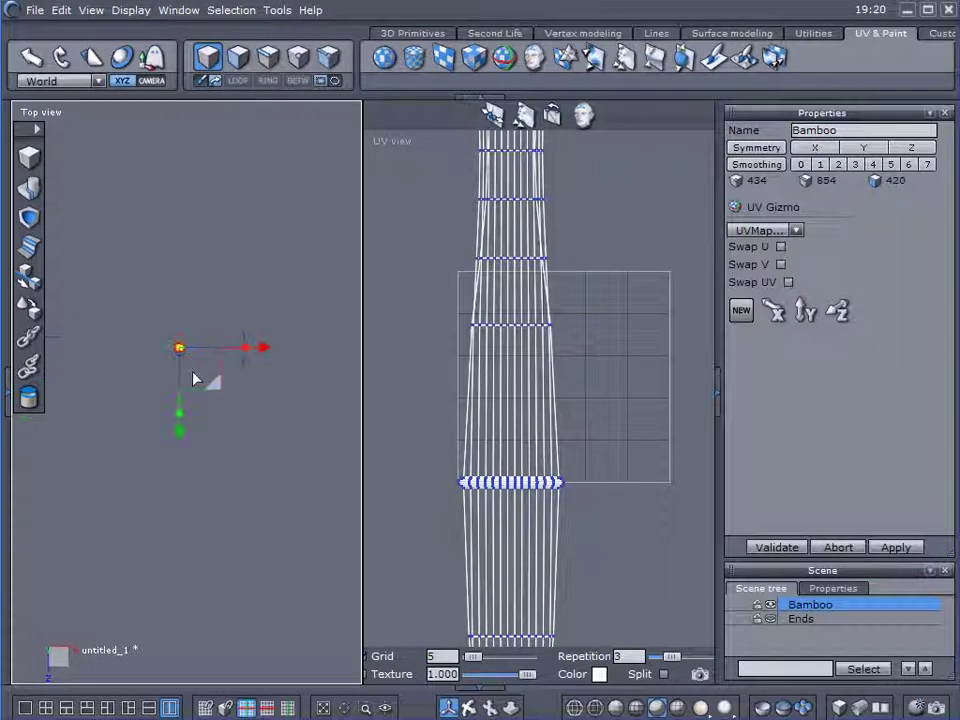
{"action": "scroll", "coordinate": [163, 370], "scroll_direction": "up", "scroll_amount": 7}
{"action": "middle_click_drag", "start_coordinate": [245, 343], "coordinate": [142, 443]}
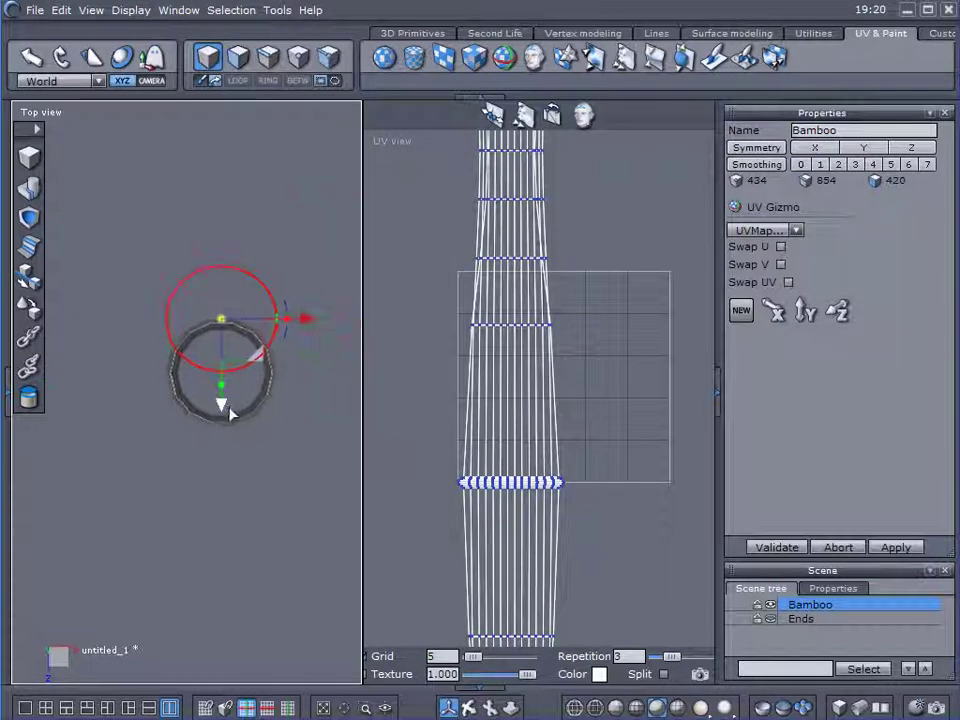
{"action": "left_click_drag", "start_coordinate": [225, 405], "coordinate": [220, 465]}
{"action": "scroll", "coordinate": [224, 415], "scroll_direction": "up", "scroll_amount": 4}
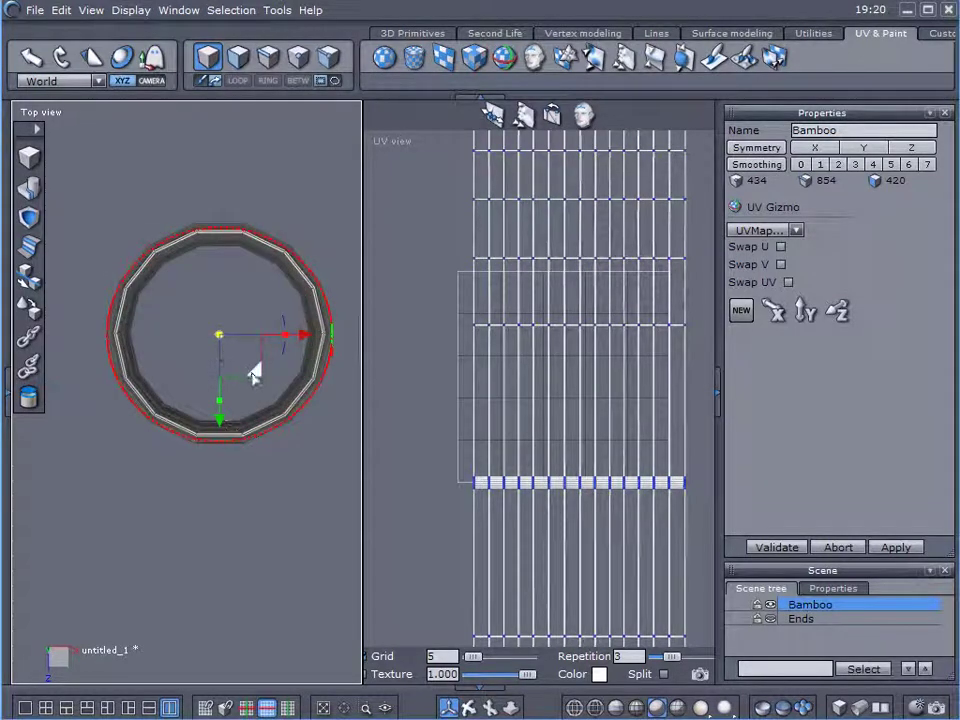
{"action": "left_click_drag", "start_coordinate": [252, 373], "coordinate": [285, 340]}
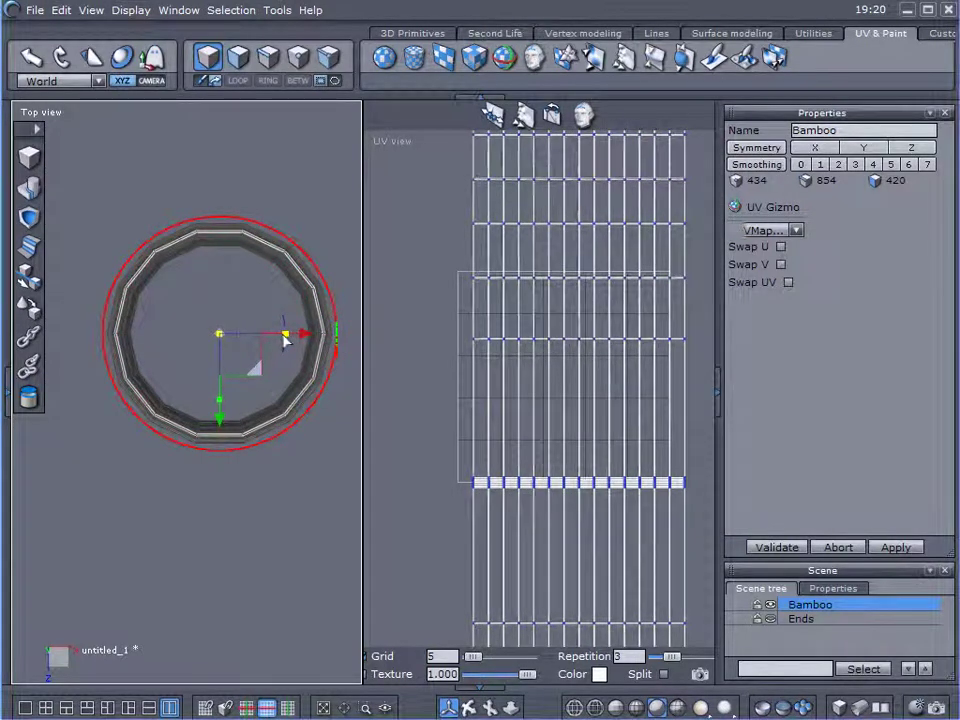
{"action": "scroll", "coordinate": [288, 392], "scroll_direction": "down", "scroll_amount": 2}
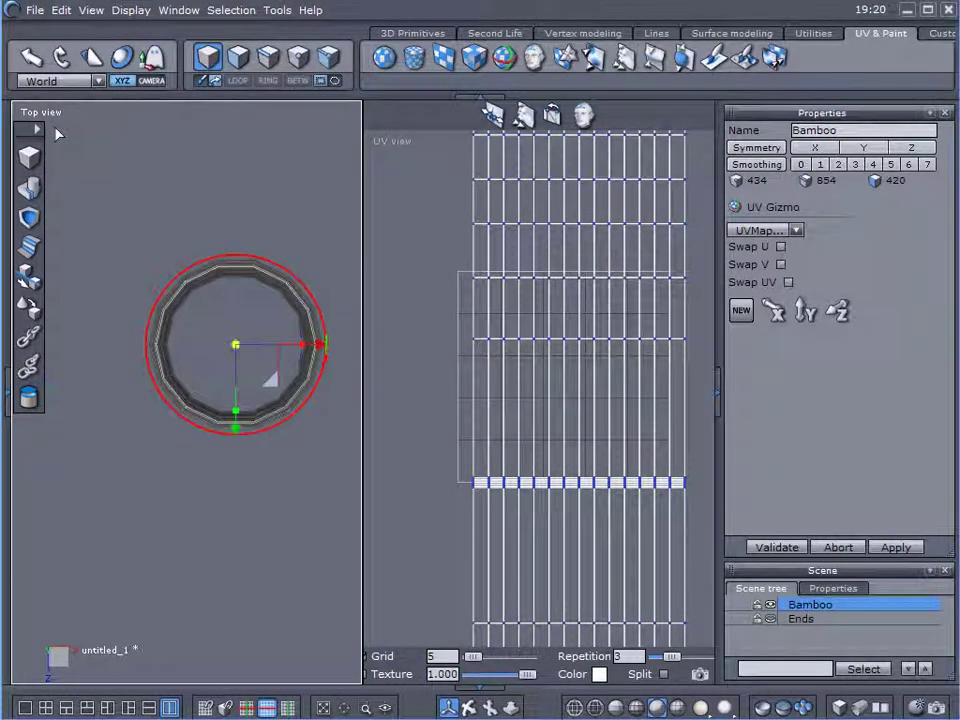
Step: Stretch the projection cylinder lengthwise along the stalk and raise it to cover most of the stalk's length
{"action": "left_click", "coordinate": [47, 126]}
{"action": "left_click", "coordinate": [71, 124]}
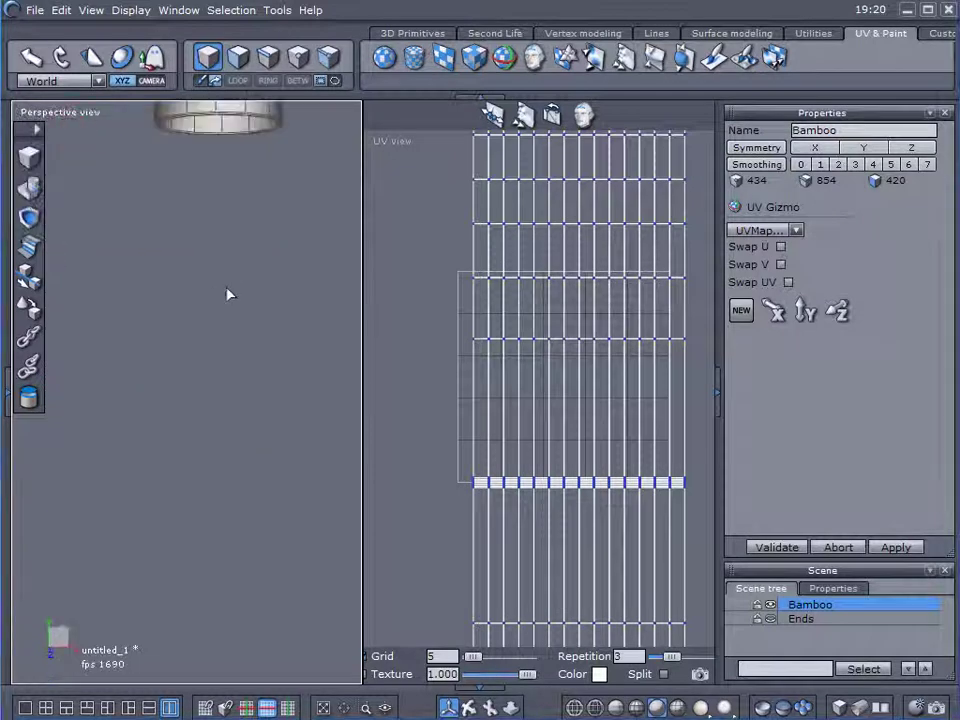
{"action": "scroll", "coordinate": [229, 293], "scroll_direction": "down", "scroll_amount": 3}
{"action": "middle_click_drag", "start_coordinate": [229, 292], "coordinate": [206, 637]}
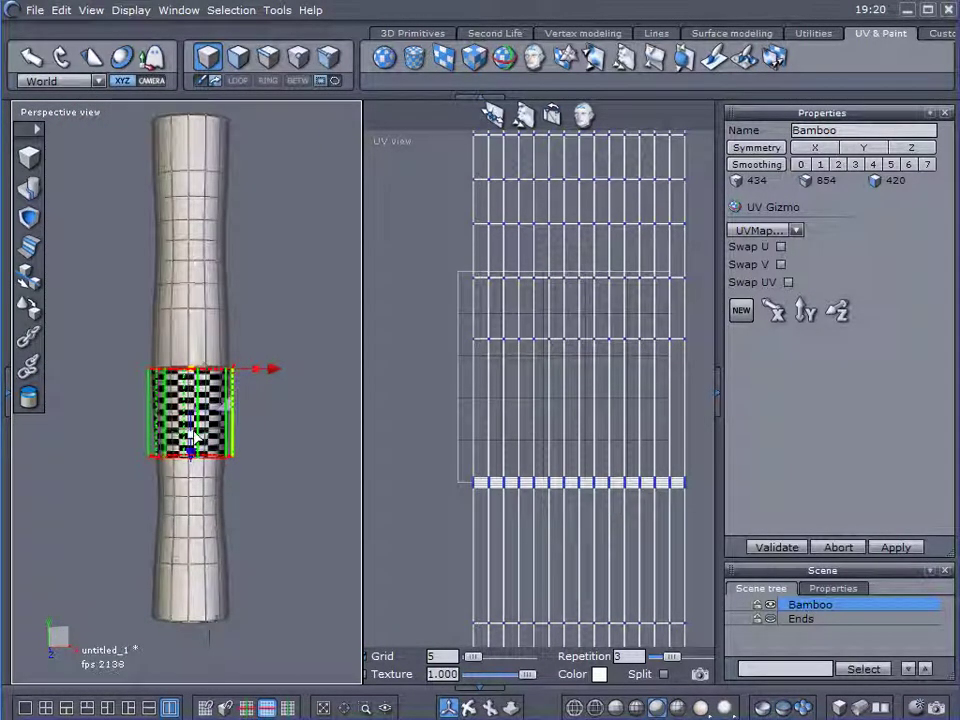
{"action": "left_click_drag", "start_coordinate": [195, 436], "coordinate": [205, 556]}
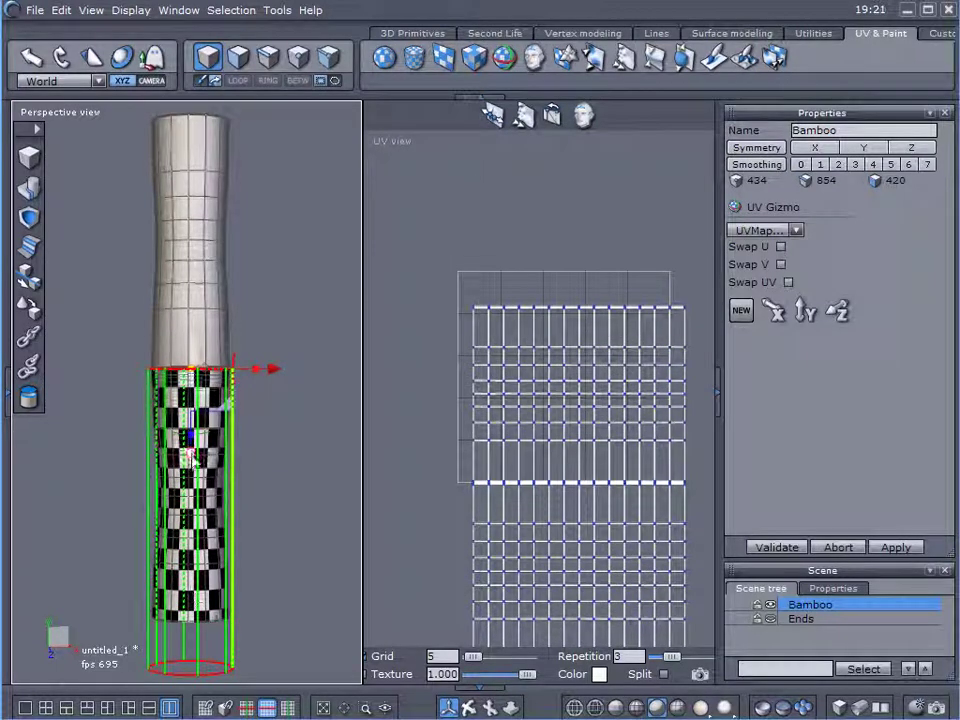
{"action": "left_click_drag", "start_coordinate": [190, 455], "coordinate": [197, 250]}
{"action": "left_click", "coordinate": [603, 361]}
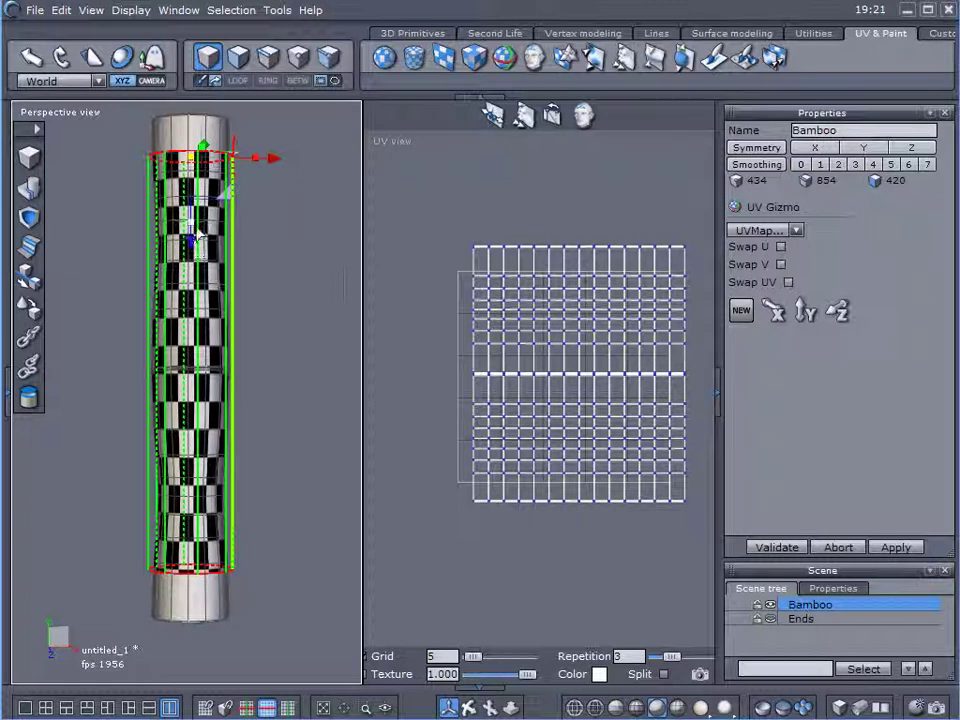
Step: Shorten the projection cylinder and move it down to the section just below the stalk's middle joint
{"action": "left_click_drag", "start_coordinate": [192, 224], "coordinate": [200, 178]}
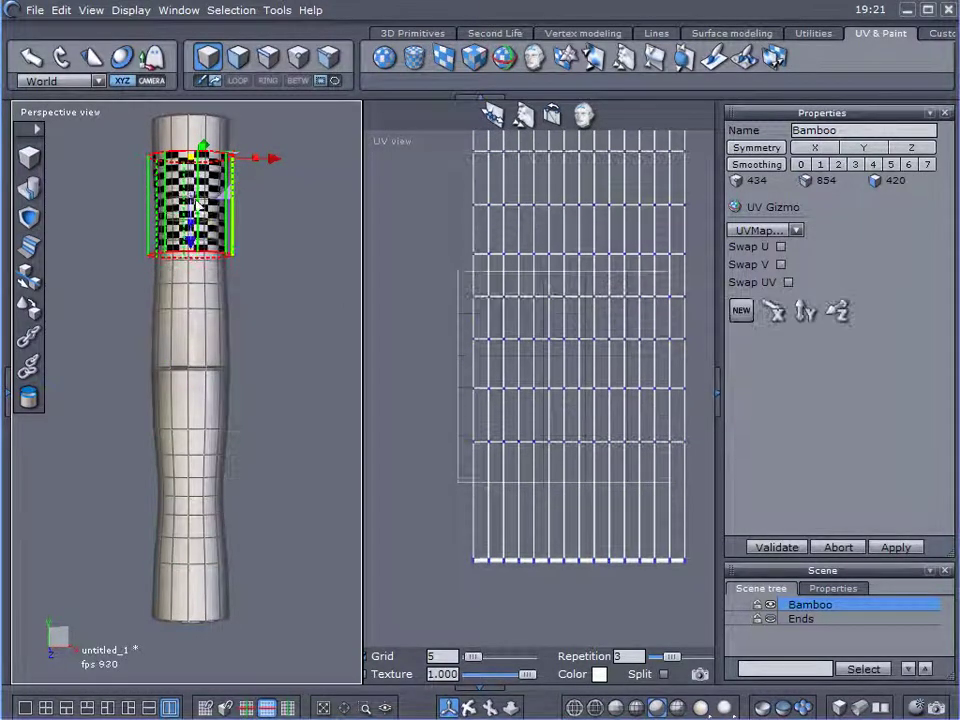
{"action": "left_click_drag", "start_coordinate": [190, 238], "coordinate": [191, 485]}
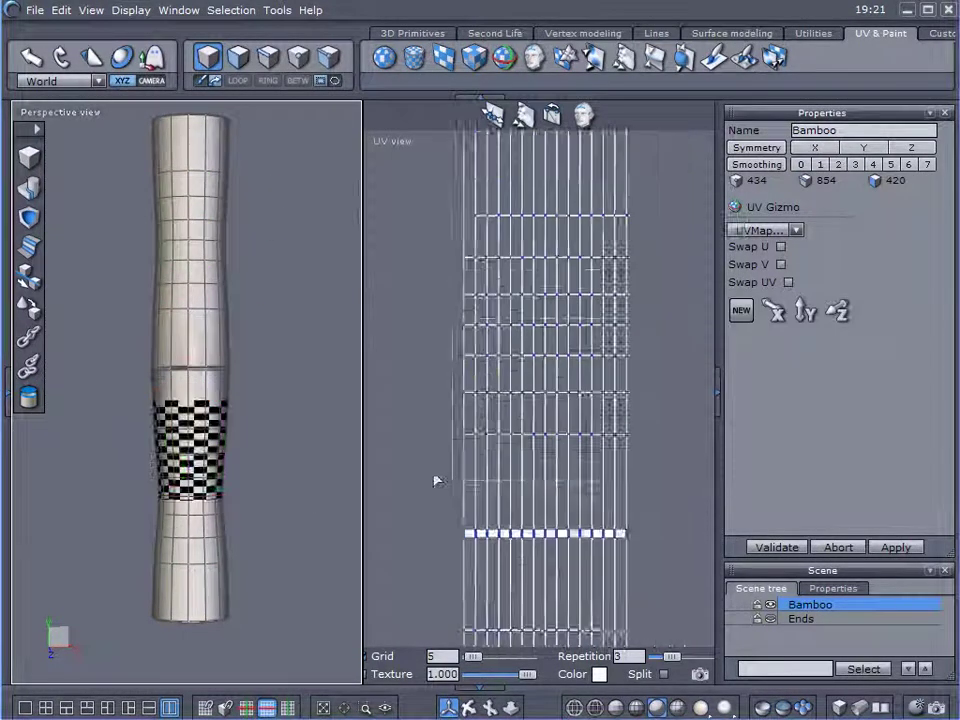
{"action": "left_click", "coordinate": [677, 314]}
Step: Shrink all of the stalk's UVs vertically and uniformly, and place them in the left half of the UV square
{"action": "middle_click_drag", "start_coordinate": [613, 458], "coordinate": [639, 360]}
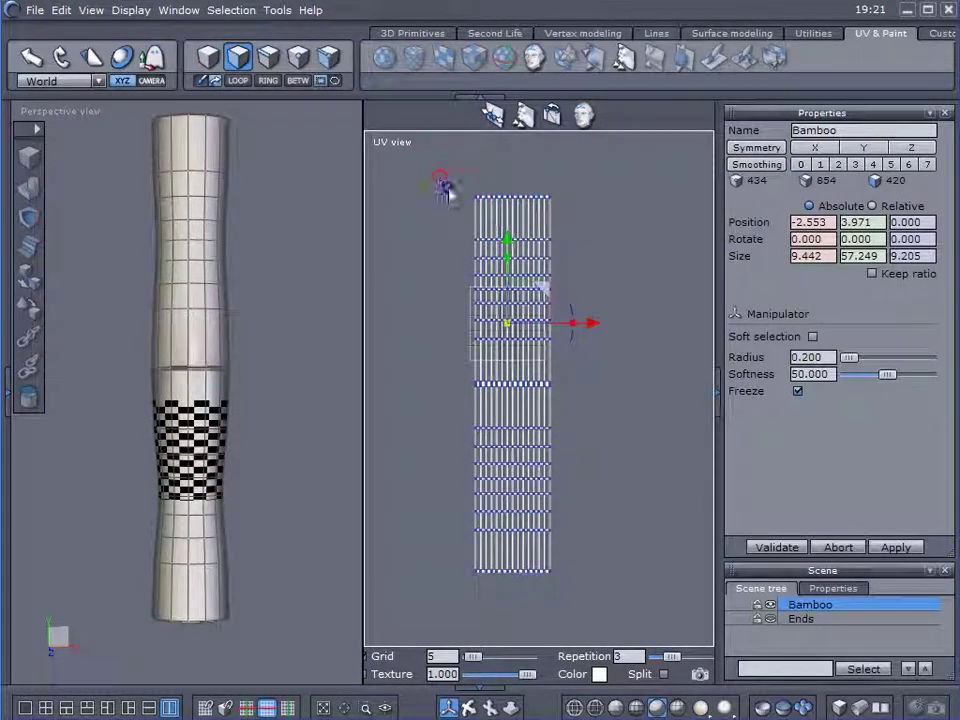
{"action": "left_click_drag", "start_coordinate": [441, 172], "coordinate": [639, 606]}
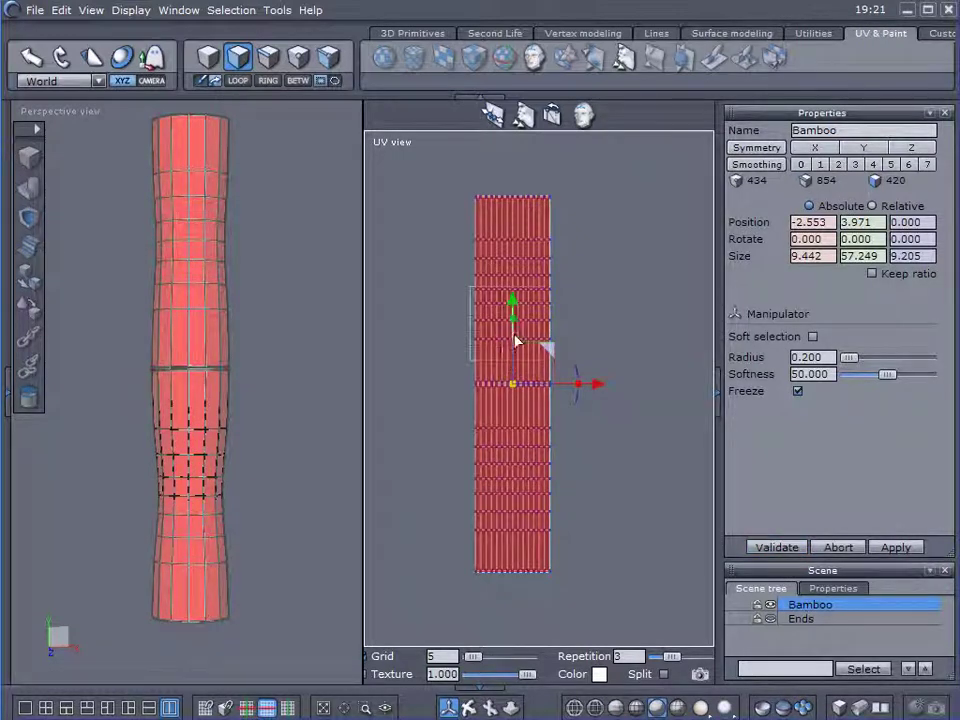
{"action": "left_click_drag", "start_coordinate": [512, 323], "coordinate": [497, 167]}
{"action": "middle_click_drag", "start_coordinate": [602, 365], "coordinate": [650, 514]}
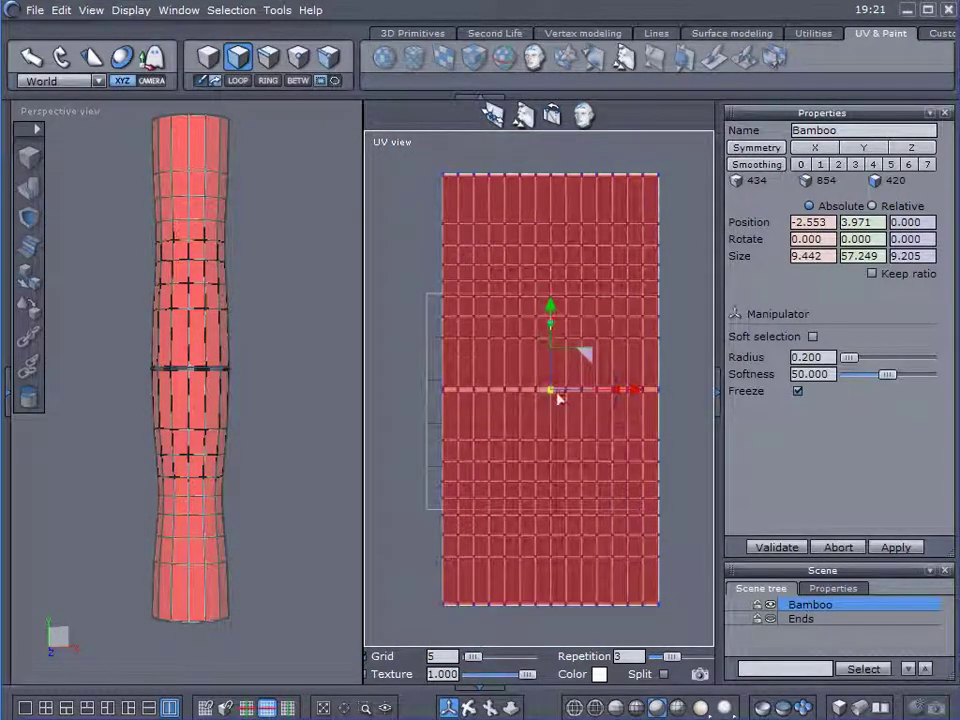
{"action": "left_click_drag", "start_coordinate": [555, 396], "coordinate": [444, 407]}
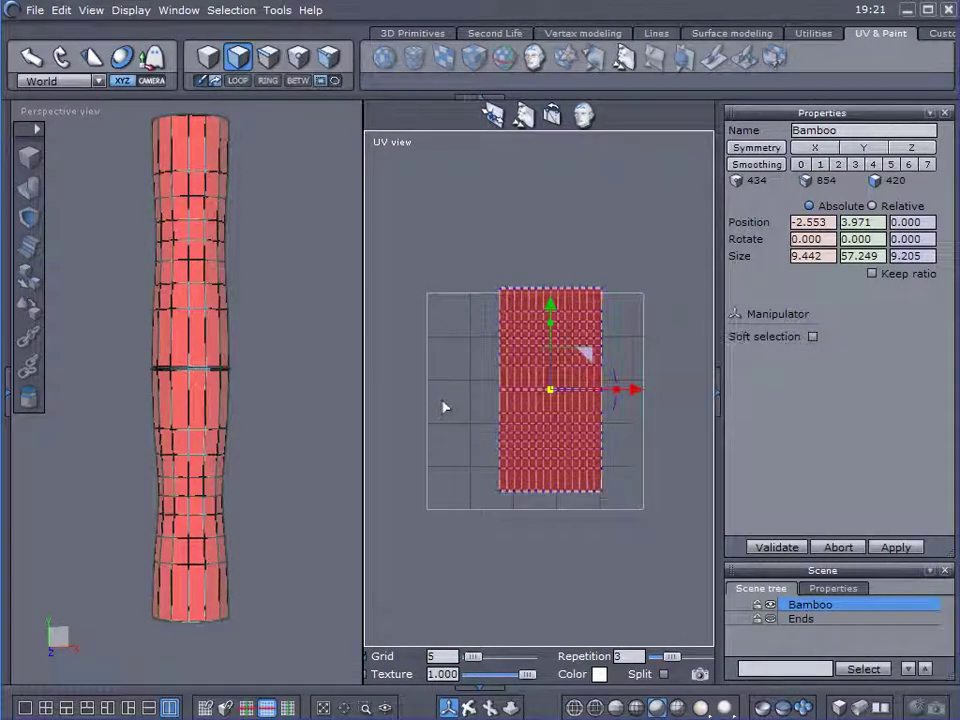
{"action": "left_click_drag", "start_coordinate": [585, 370], "coordinate": [523, 368]}
Step: Examine the checker pattern around the stalk for stretching and for how it meets at the seam
{"action": "left_click", "coordinate": [277, 356]}
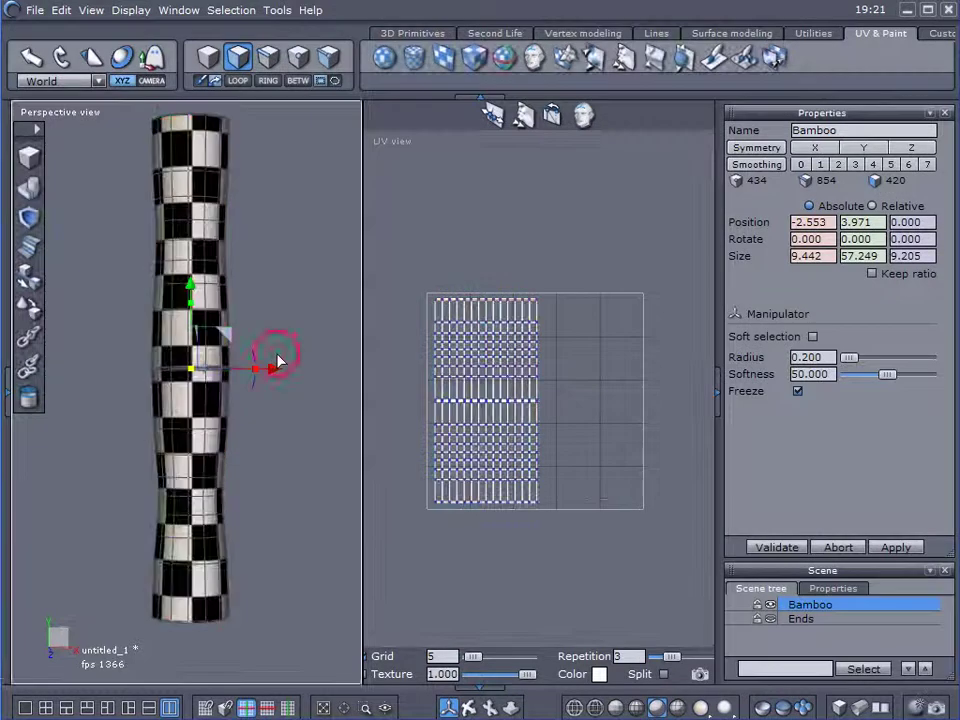
{"action": "middle_click_drag", "start_coordinate": [323, 287], "coordinate": [286, 300]}
{"action": "scroll", "coordinate": [241, 221], "scroll_direction": "up", "scroll_amount": 3}
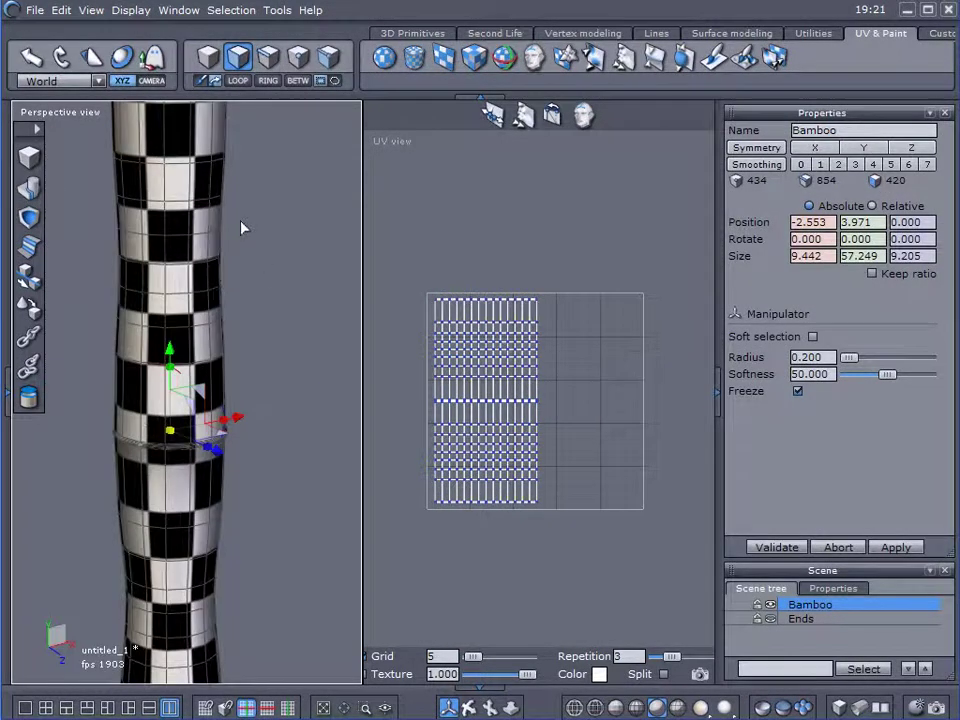
{"action": "middle_click_drag", "start_coordinate": [278, 253], "coordinate": [170, 272]}
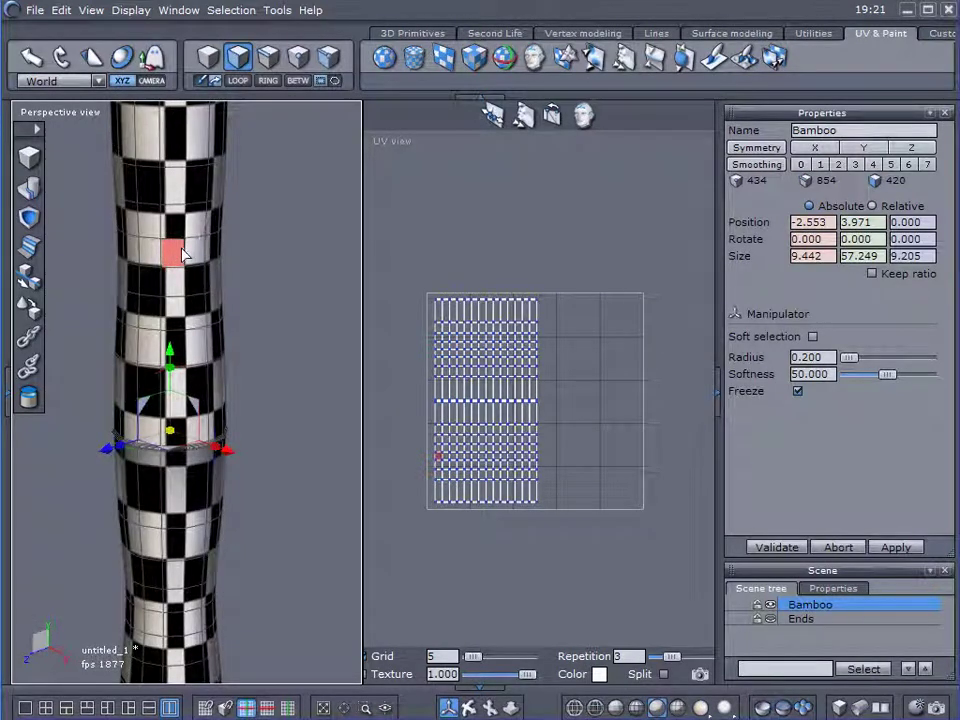
{"action": "middle_click_drag", "start_coordinate": [226, 283], "coordinate": [63, 233]}
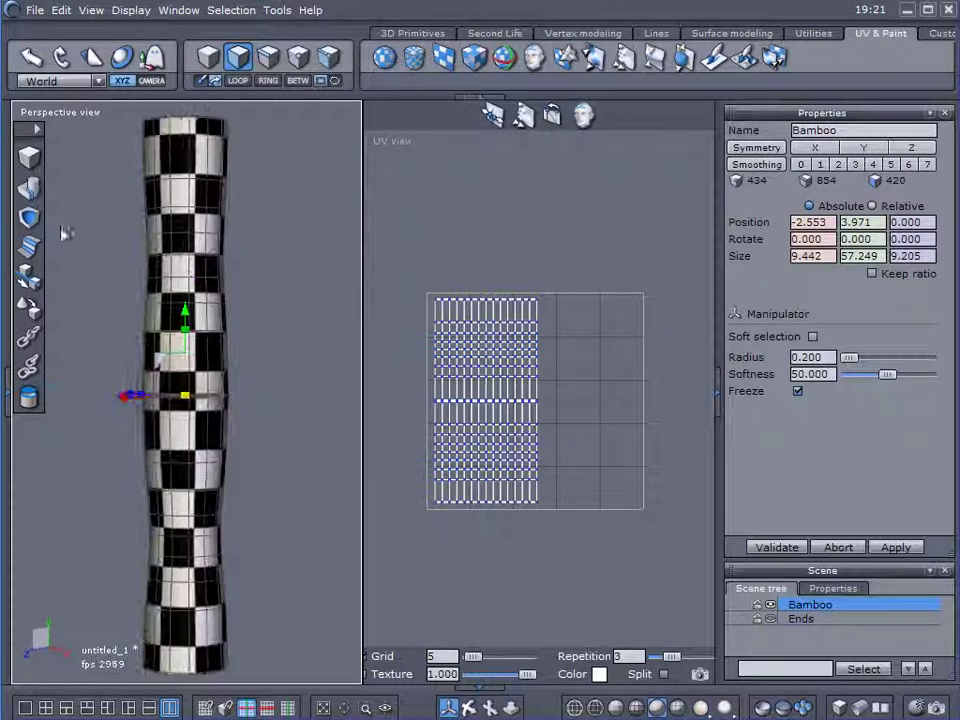
{"action": "middle_click_drag", "start_coordinate": [237, 321], "coordinate": [279, 335]}
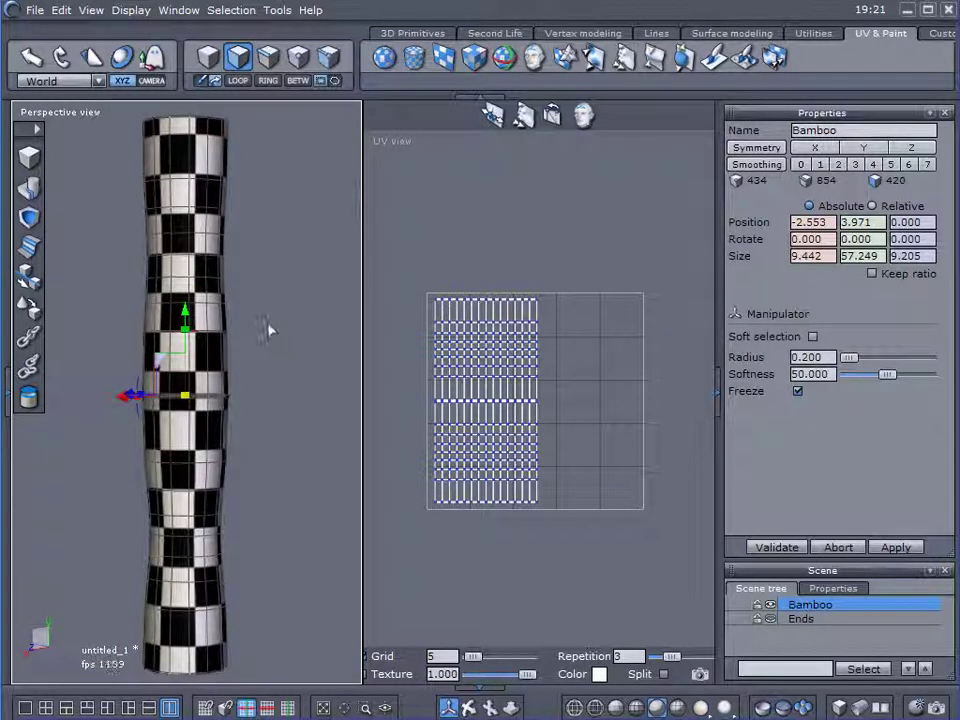
{"action": "middle_click_drag", "start_coordinate": [287, 330], "coordinate": [194, 349]}
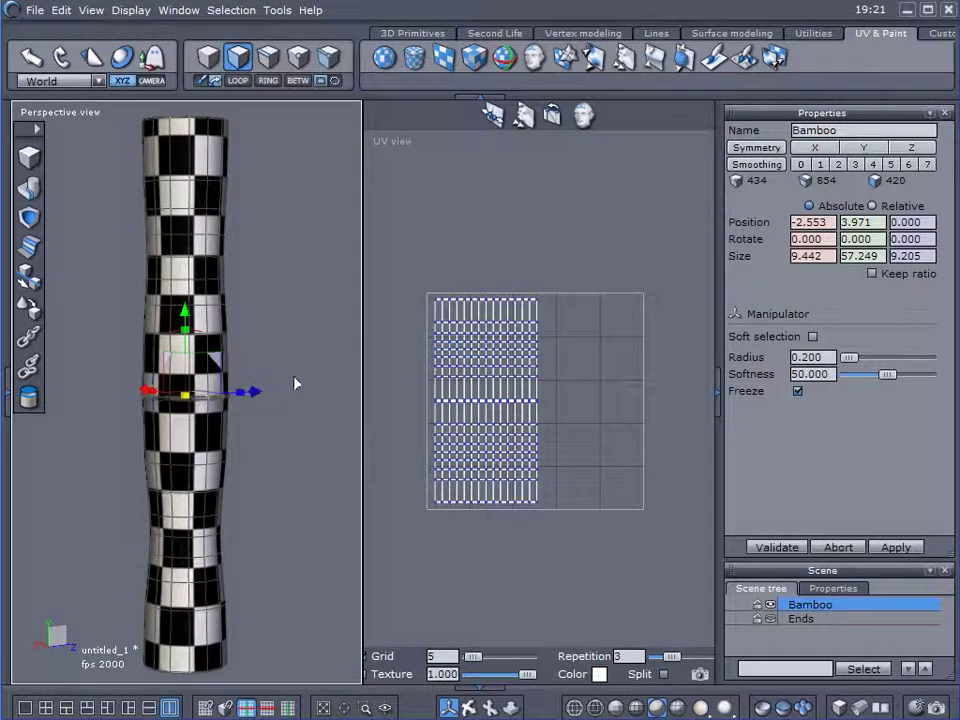
{"action": "middle_click_drag", "start_coordinate": [294, 383], "coordinate": [192, 333]}
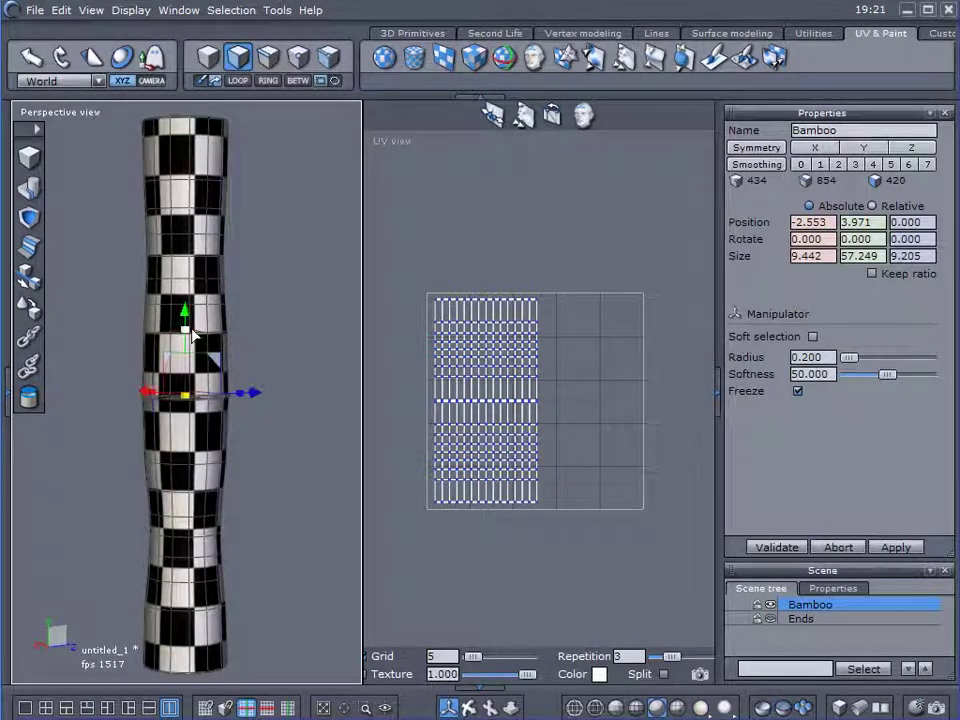
Step: Reapply the cylindrical projection in place of the custom UVs, fit its cylinder to the stalk's full length, and validate it
{"action": "left_click", "coordinate": [414, 57]}
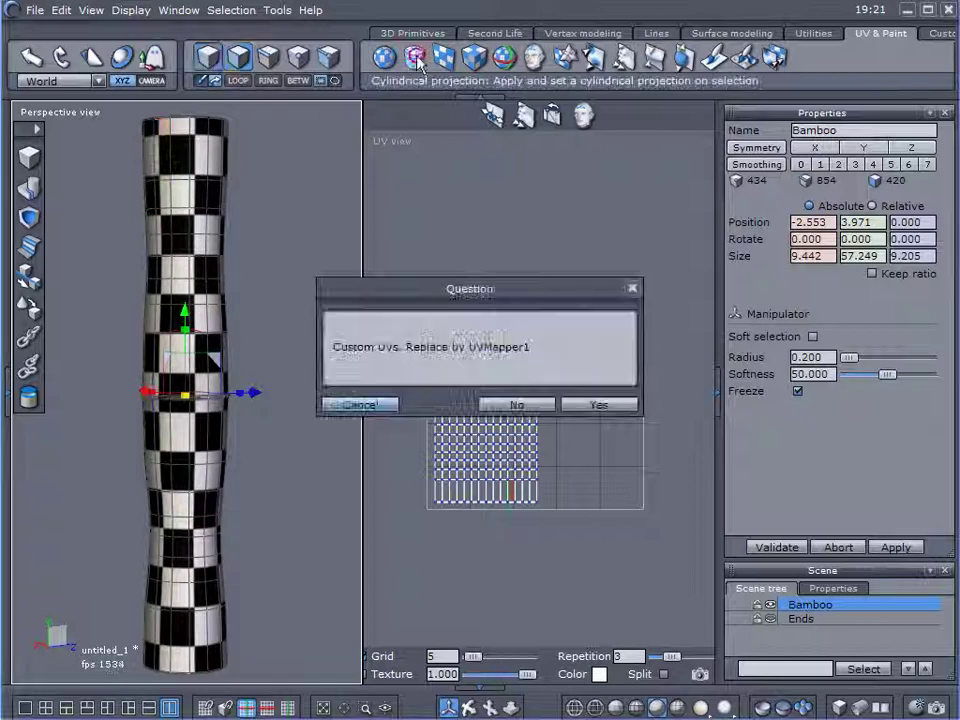
{"action": "left_click", "coordinate": [597, 405]}
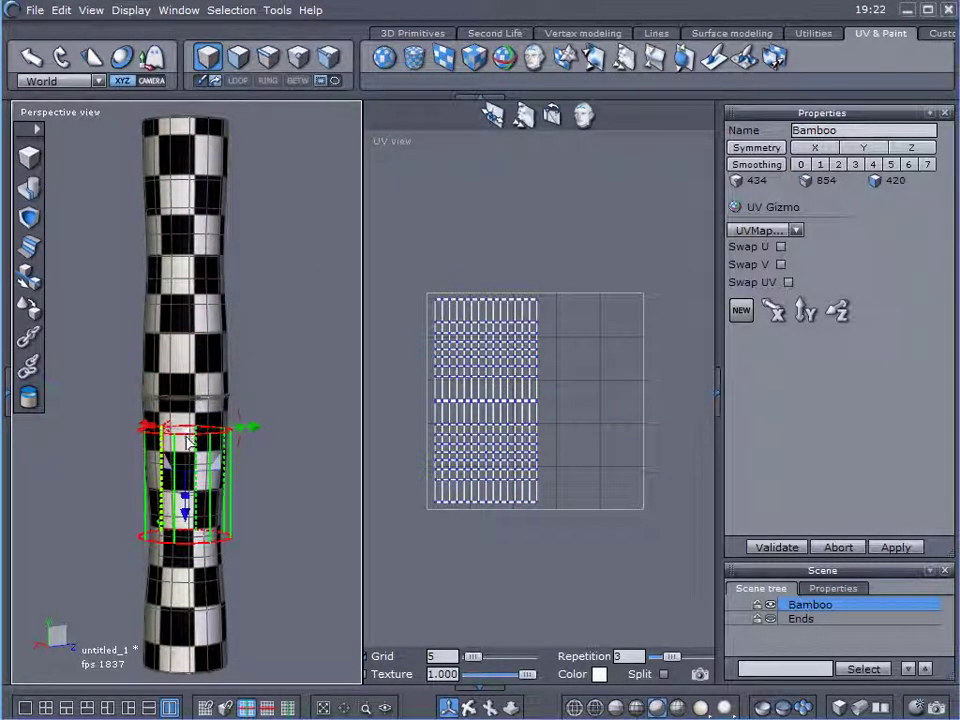
{"action": "left_click_drag", "start_coordinate": [184, 496], "coordinate": [186, 640]}
{"action": "left_click_drag", "start_coordinate": [187, 505], "coordinate": [198, 233]}
{"action": "right_click_drag", "start_coordinate": [274, 253], "coordinate": [241, 565]}
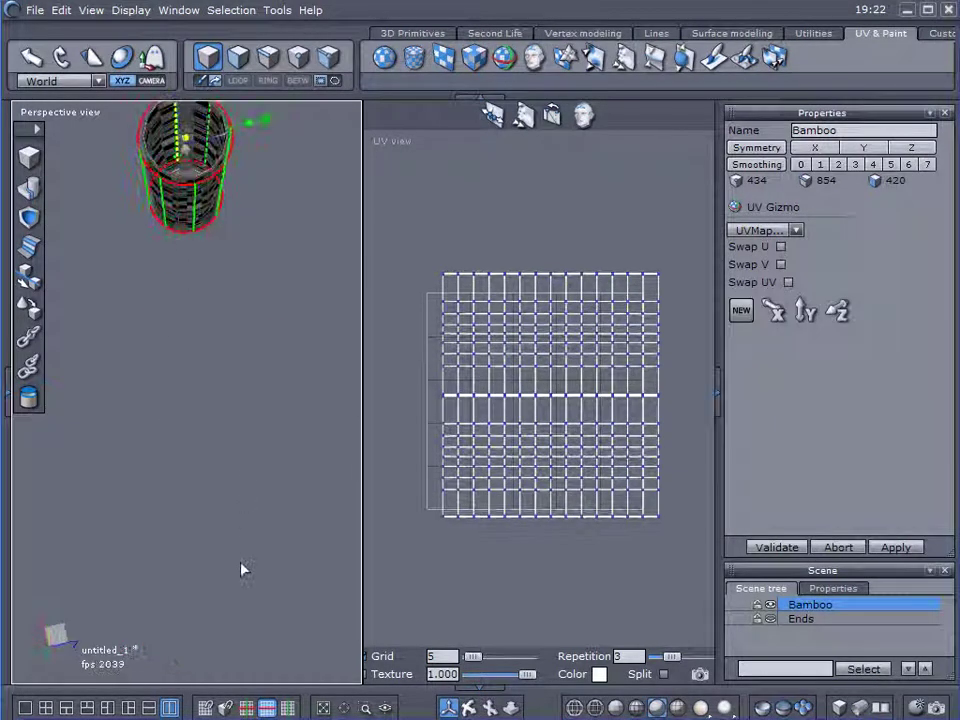
{"action": "middle_click_drag", "start_coordinate": [255, 488], "coordinate": [228, 199]}
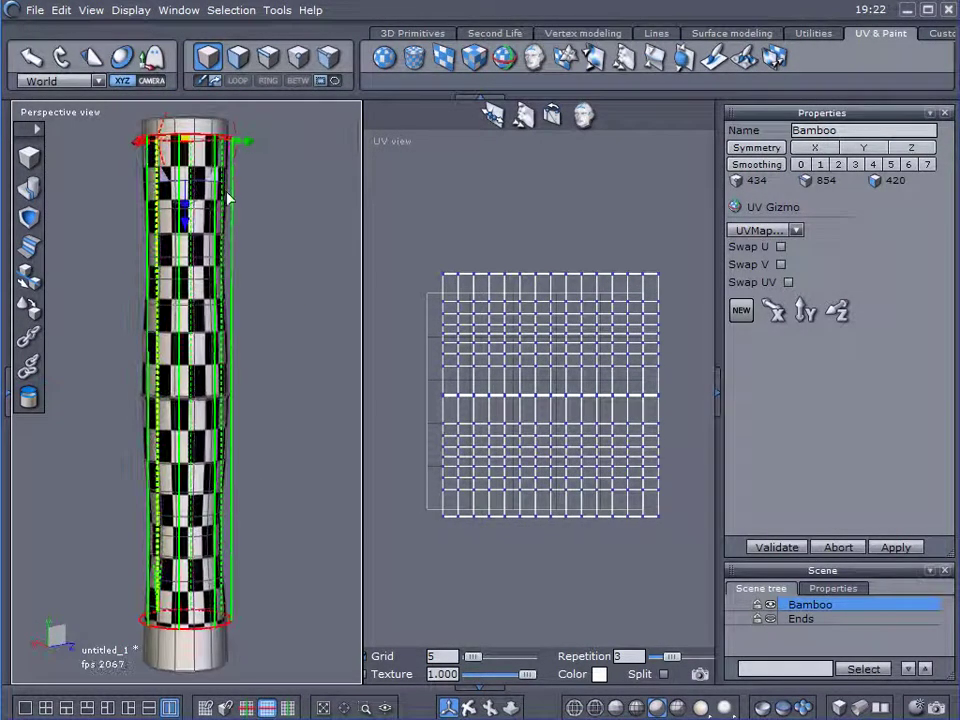
{"action": "mouse_move", "coordinate": [190, 203]}
{"action": "left_mouse_down"}
{"action": "mouse_move", "coordinate": [188, 219]}
{"action": "mouse_move", "coordinate": [195, 203]}
{"action": "left_mouse_up"}
{"action": "mouse_move", "coordinate": [195, 195]}
{"action": "left_mouse_down"}
{"action": "mouse_move", "coordinate": [196, 163]}
{"action": "mouse_move", "coordinate": [196, 174]}
{"action": "left_mouse_up"}
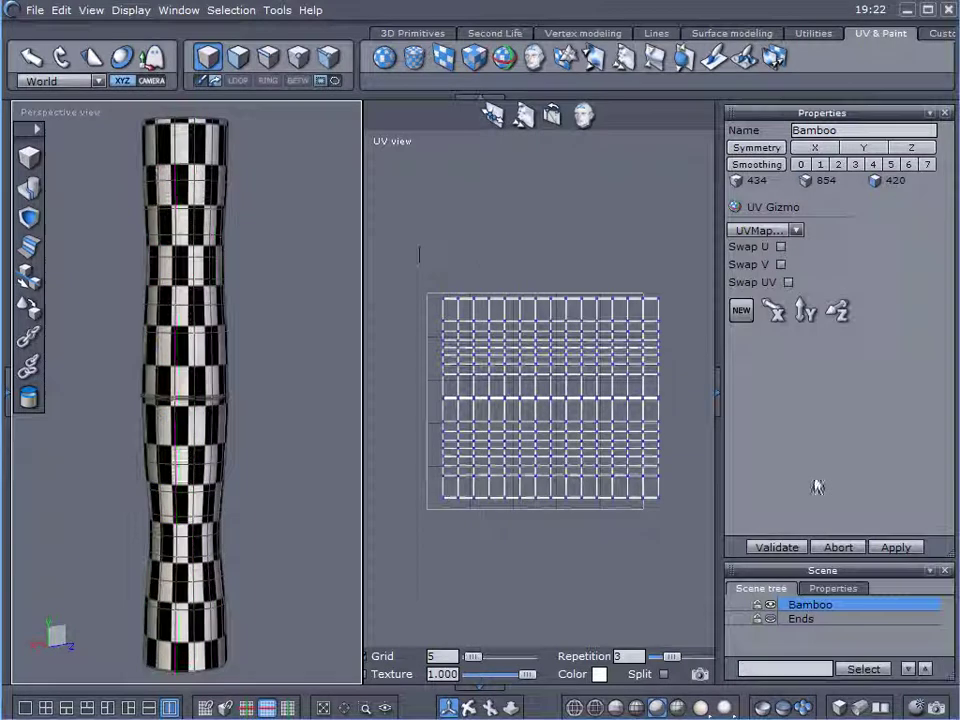
{"action": "left_click", "coordinate": [788, 548]}
Step: Narrow all of the stalk's UVs horizontally to even out the checker squares, and check the pattern on the model
{"action": "left_click_drag", "start_coordinate": [413, 243], "coordinate": [686, 583]}
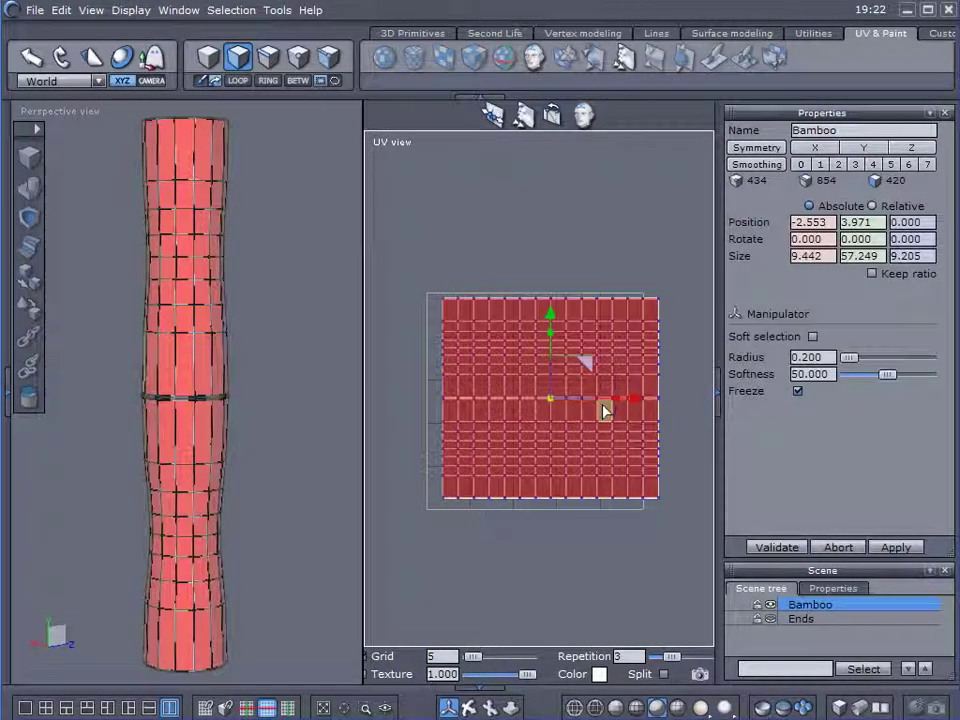
{"action": "left_click_drag", "start_coordinate": [616, 404], "coordinate": [576, 392]}
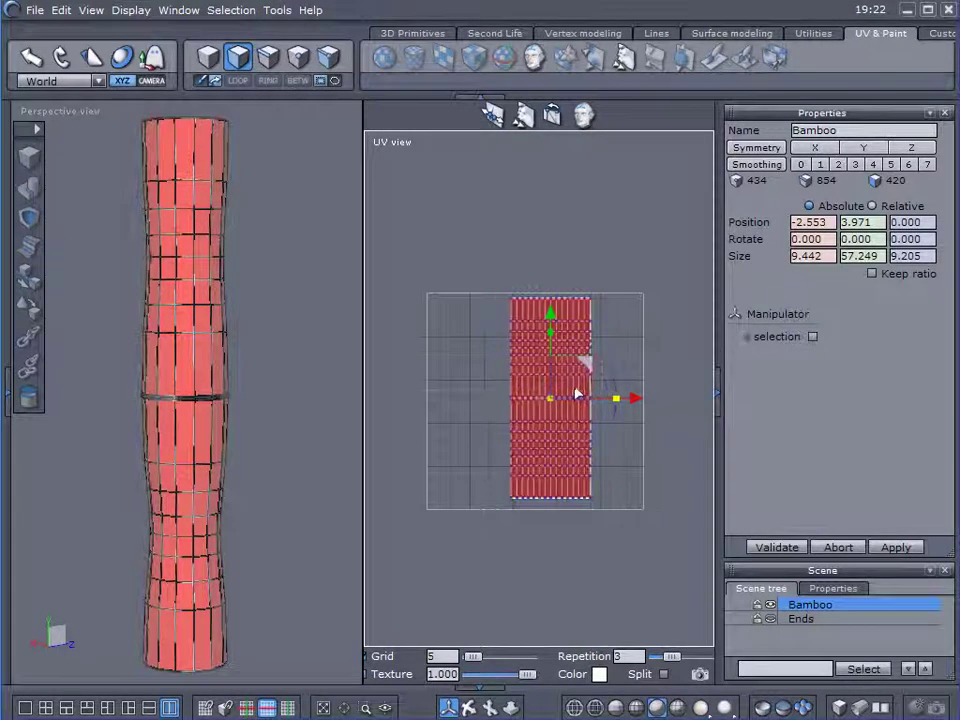
{"action": "left_click", "coordinate": [320, 398]}
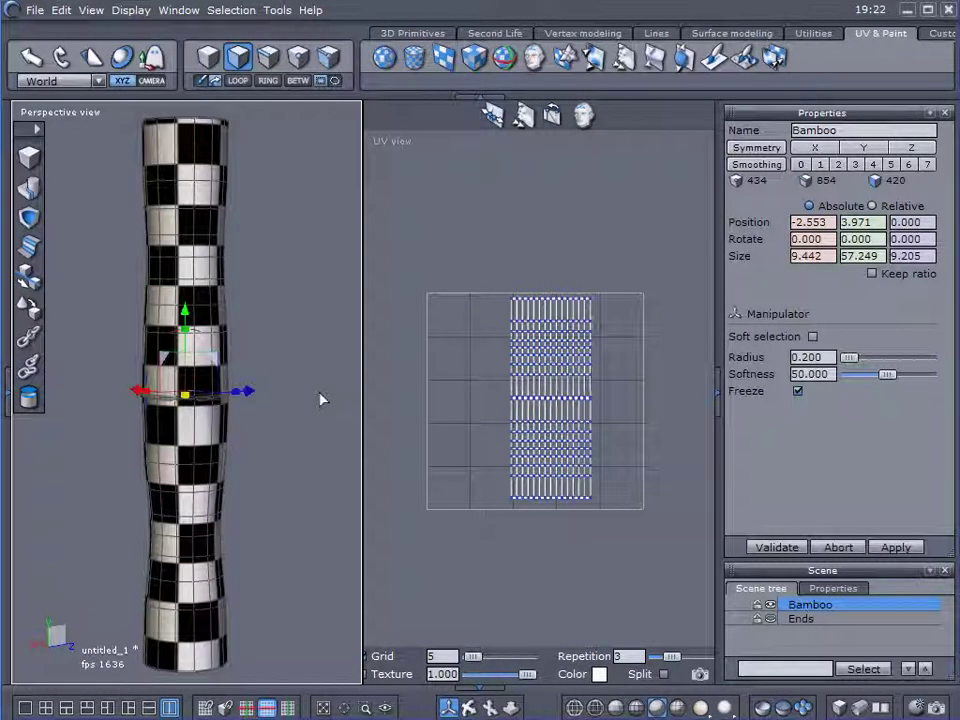
{"action": "mouse_move", "coordinate": [320, 398]}
{"action": "middle_mouse_down"}
{"action": "mouse_move", "coordinate": [263, 399]}
{"action": "mouse_move", "coordinate": [302, 406]}
{"action": "middle_mouse_up"}
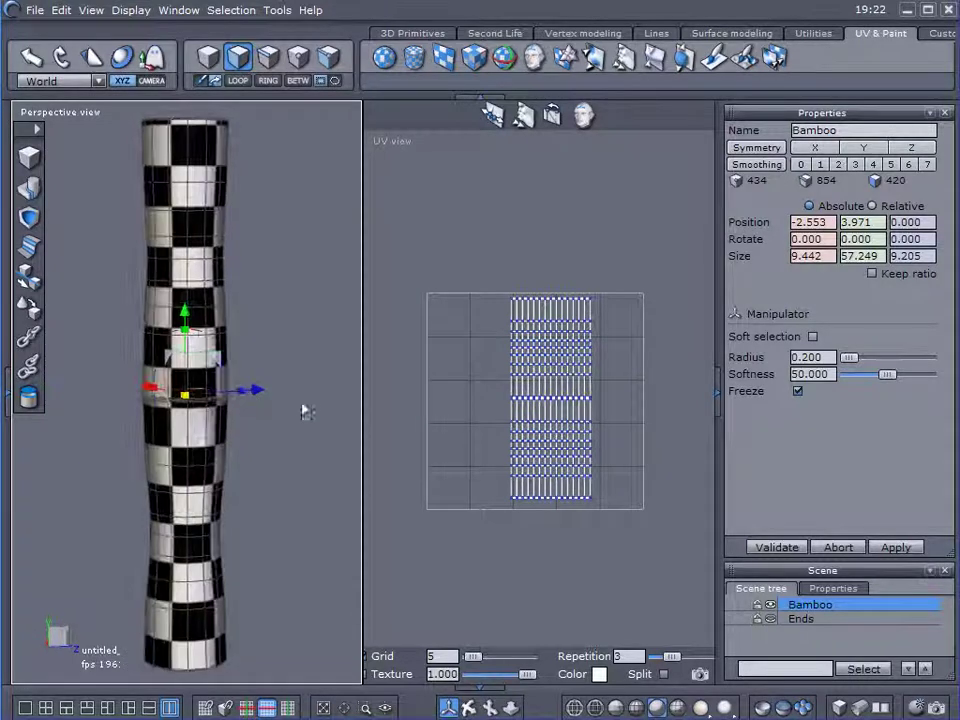
Step: Fine-tune the horizontal width of all the stalk's UVs, ending slightly wider, and check the checker squares around the model
{"action": "left_click_drag", "start_coordinate": [411, 237], "coordinate": [617, 508]}
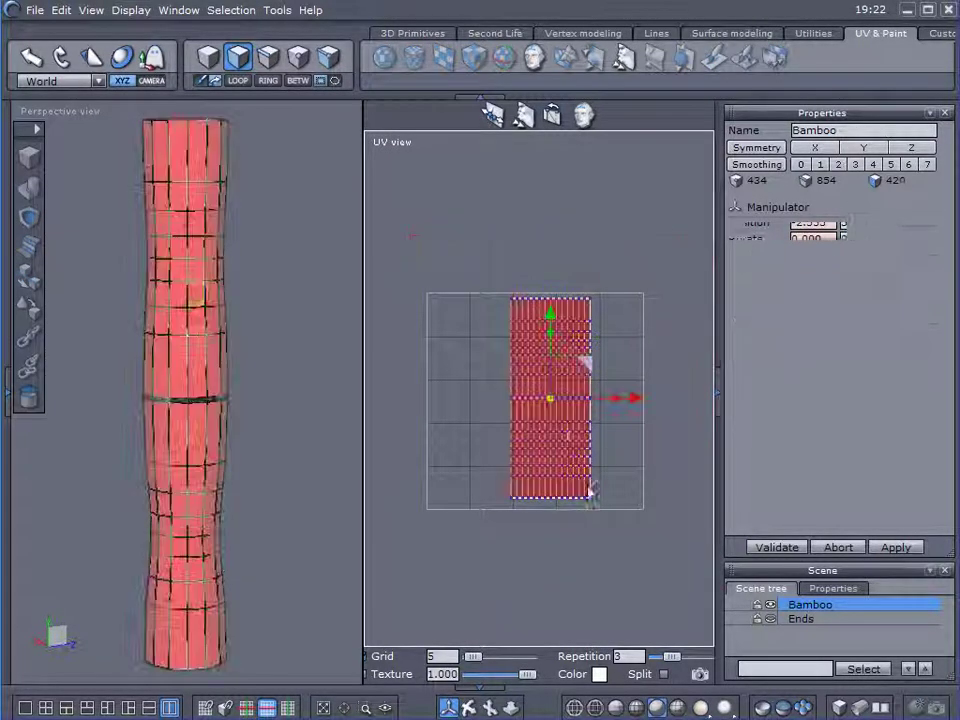
{"action": "scroll", "coordinate": [551, 443], "scroll_direction": "up", "scroll_amount": 3}
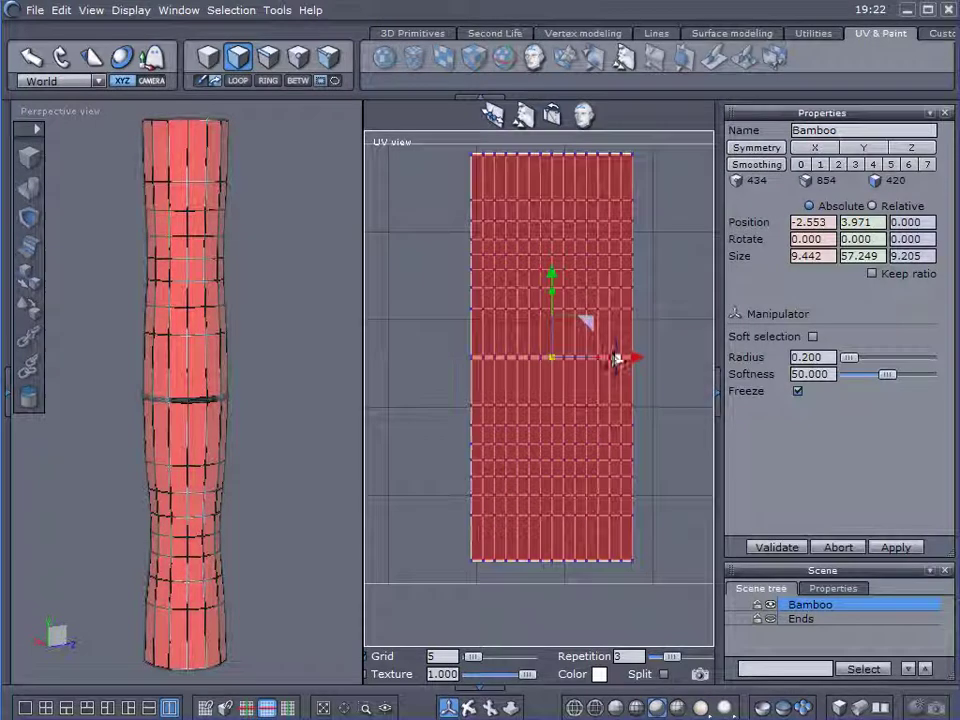
{"action": "left_click_drag", "start_coordinate": [619, 359], "coordinate": [615, 360]}
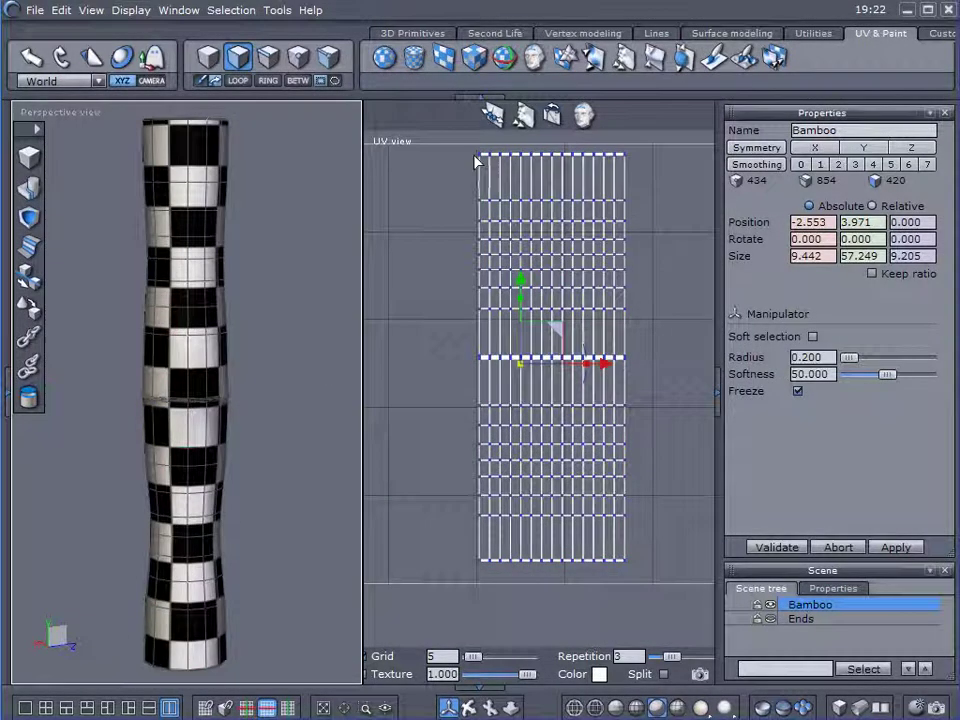
{"action": "left_click_drag", "start_coordinate": [459, 137], "coordinate": [700, 585]}
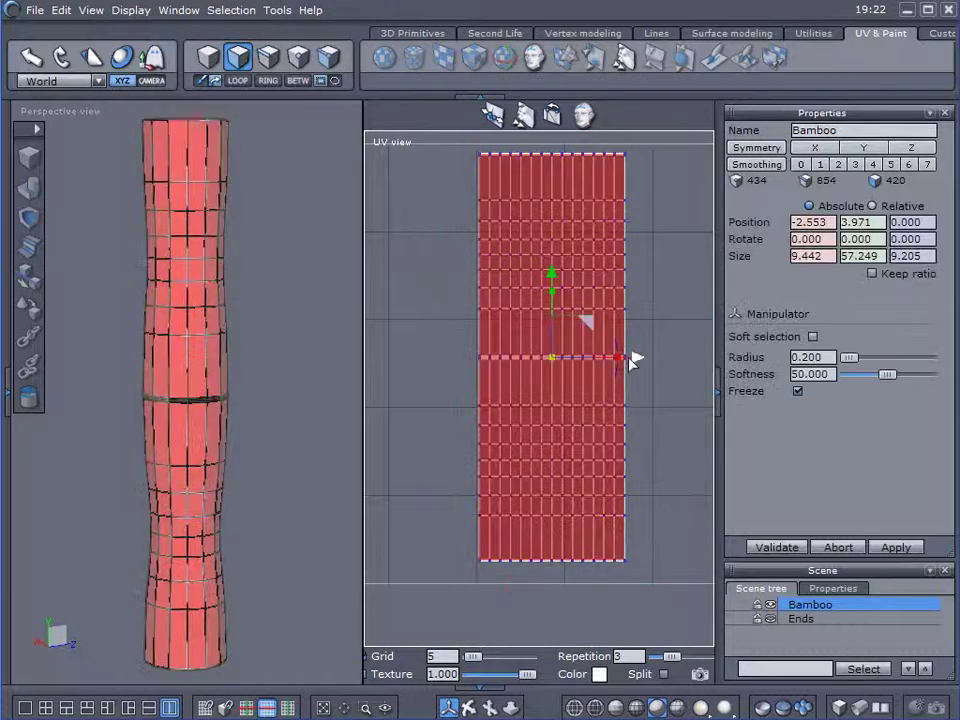
{"action": "left_click_drag", "start_coordinate": [620, 362], "coordinate": [634, 364]}
{"action": "left_click", "coordinate": [293, 345]}
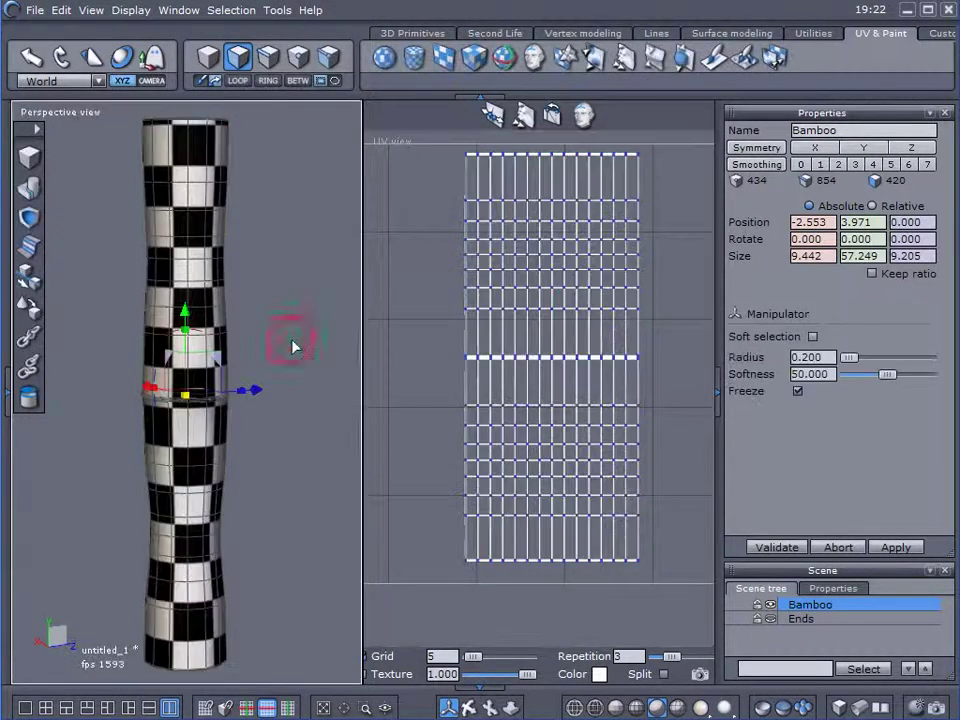
{"action": "right_click_drag", "start_coordinate": [294, 347], "coordinate": [167, 359]}
{"action": "middle_click_drag", "start_coordinate": [168, 358], "coordinate": [95, 335]}
{"action": "right_click_drag", "start_coordinate": [95, 333], "coordinate": [240, 350]}
Step: Center all of the stalk's UVs vertically, enlarge them uniformly to nearly full height, place them along the UV square's left edge, and validate
{"action": "scroll", "coordinate": [482, 370], "scroll_direction": "down", "scroll_amount": 2}
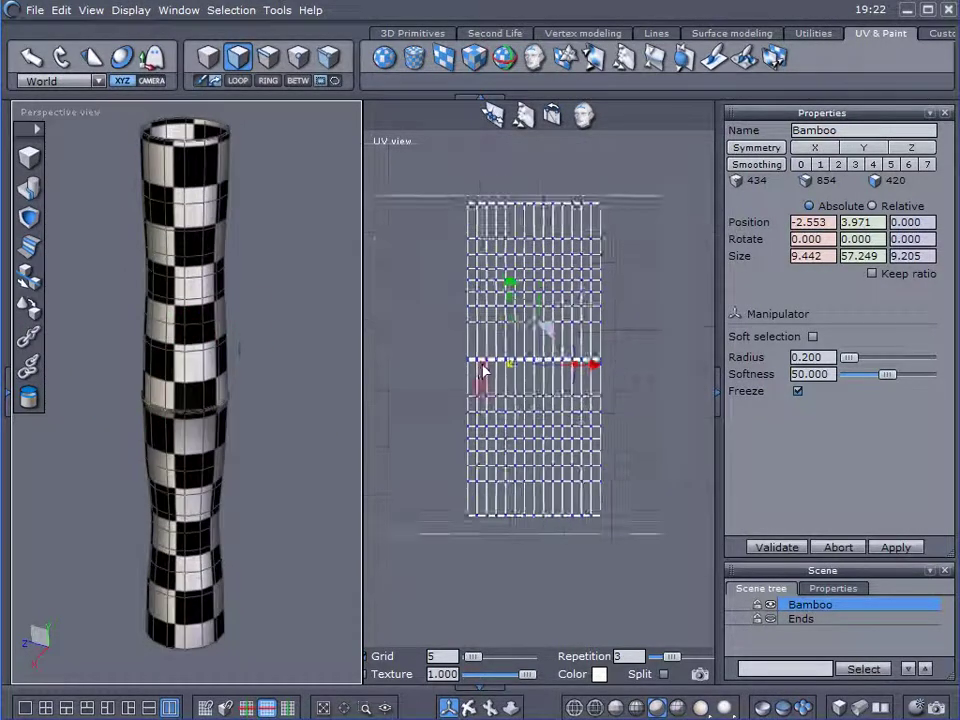
{"action": "middle_click_drag", "start_coordinate": [613, 502], "coordinate": [626, 503]}
{"action": "left_click_drag", "start_coordinate": [427, 207], "coordinate": [656, 513]}
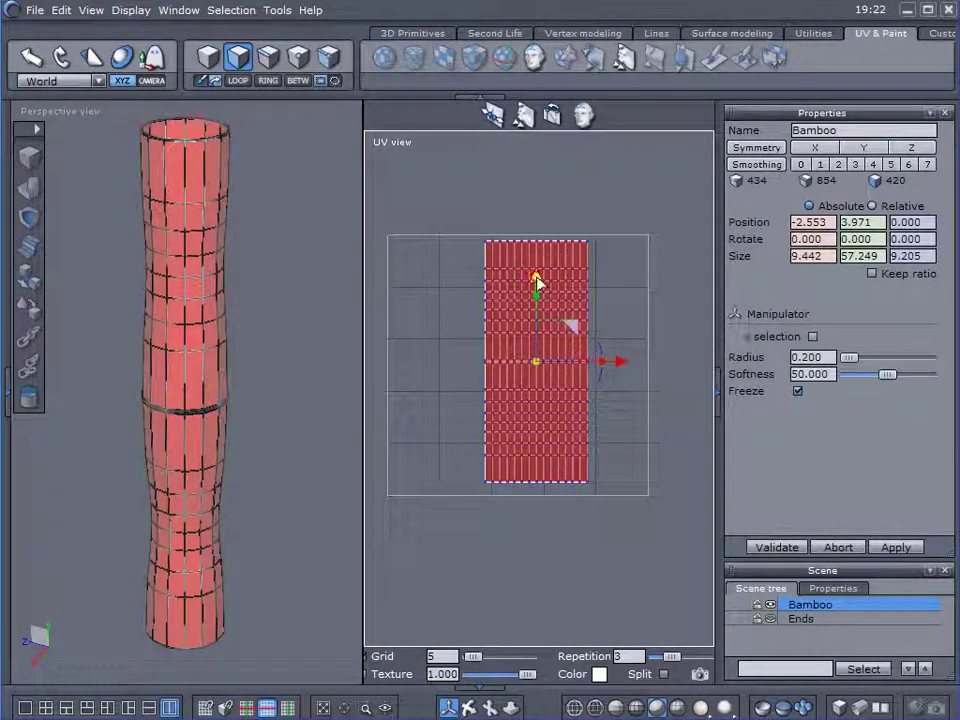
{"action": "left_click_drag", "start_coordinate": [536, 279], "coordinate": [536, 285]}
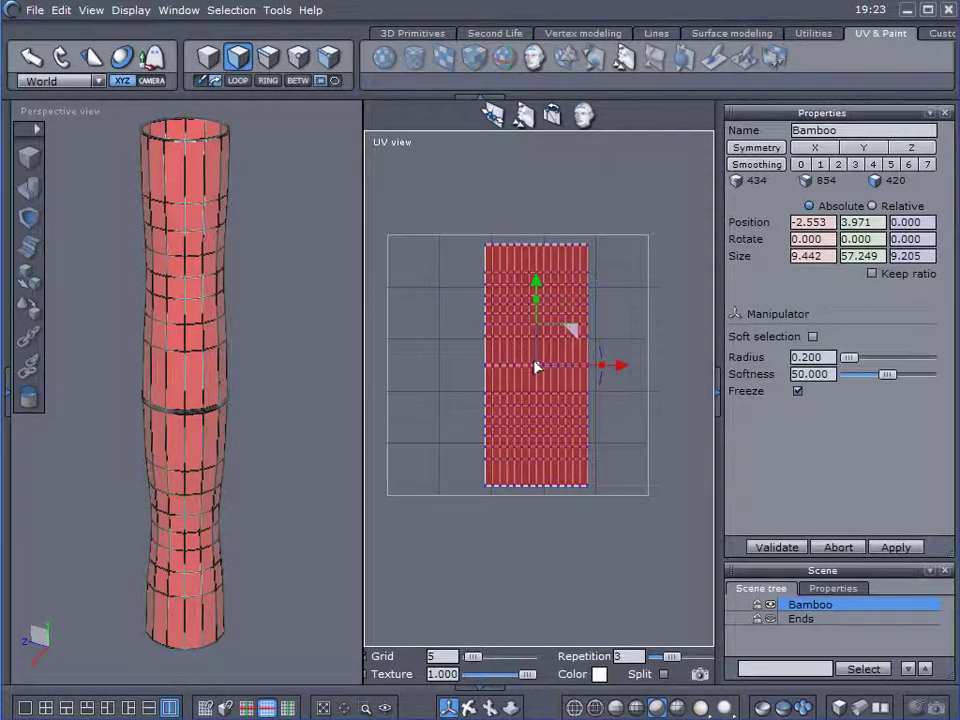
{"action": "left_click_drag", "start_coordinate": [540, 369], "coordinate": [553, 370]}
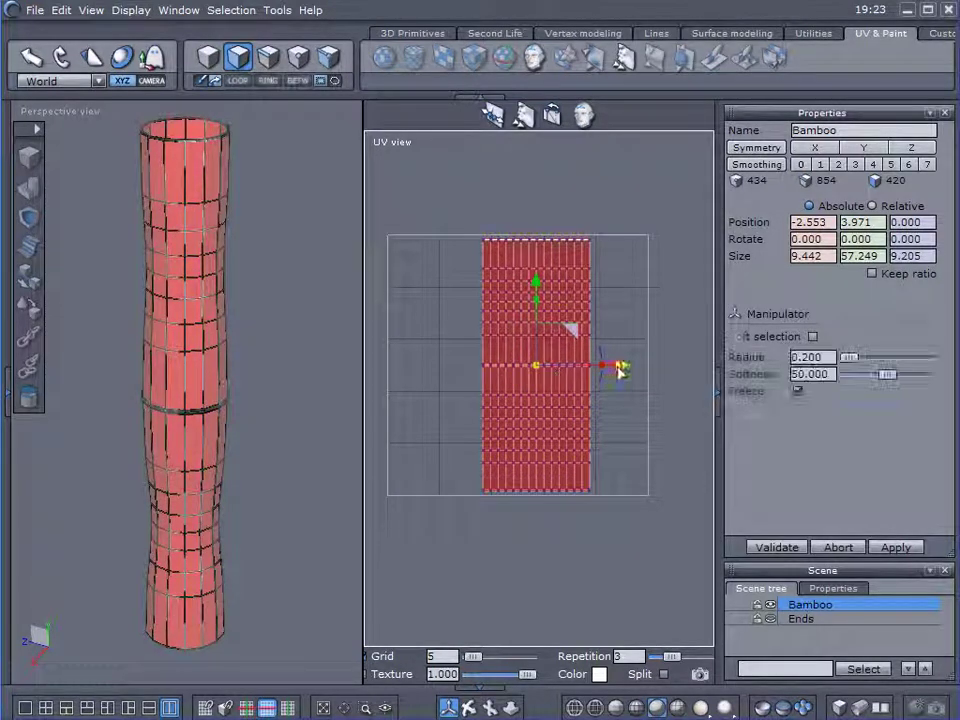
{"action": "left_click_drag", "start_coordinate": [619, 369], "coordinate": [529, 366]}
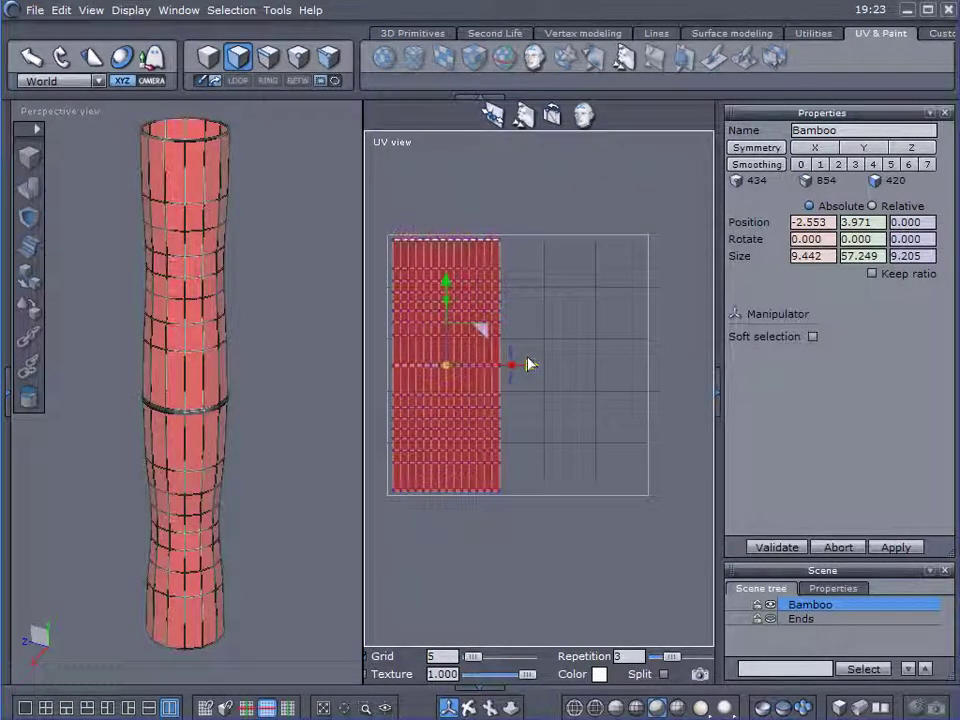
{"action": "left_click", "coordinate": [765, 548]}
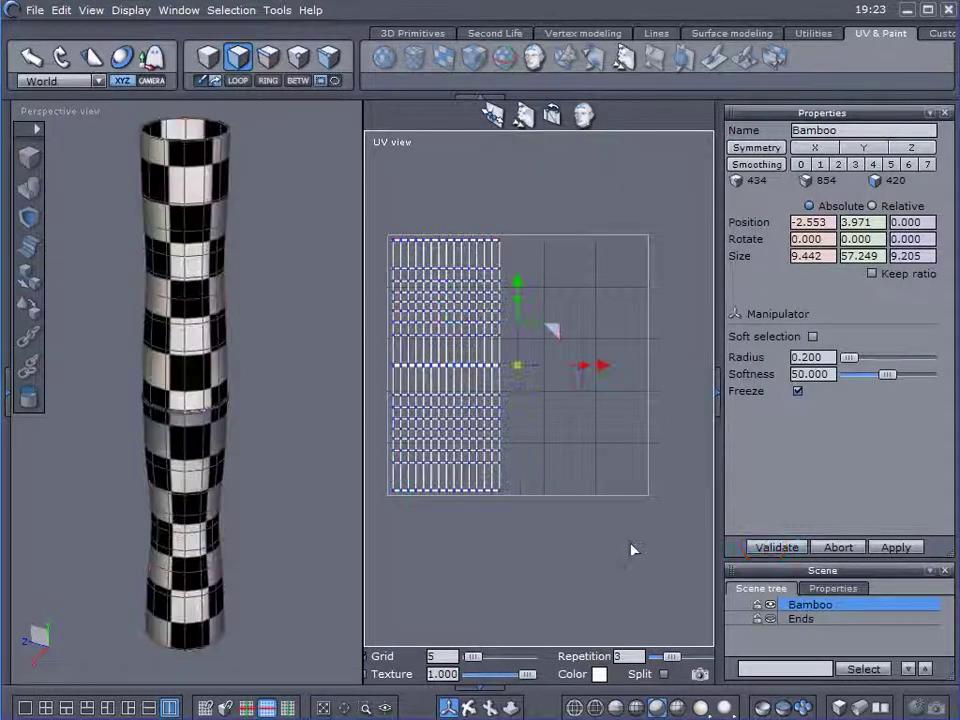
Step: Export the stalk's UV layout as an image named Bamboo UV Map on the Desktop
{"action": "left_click", "coordinate": [700, 674]}
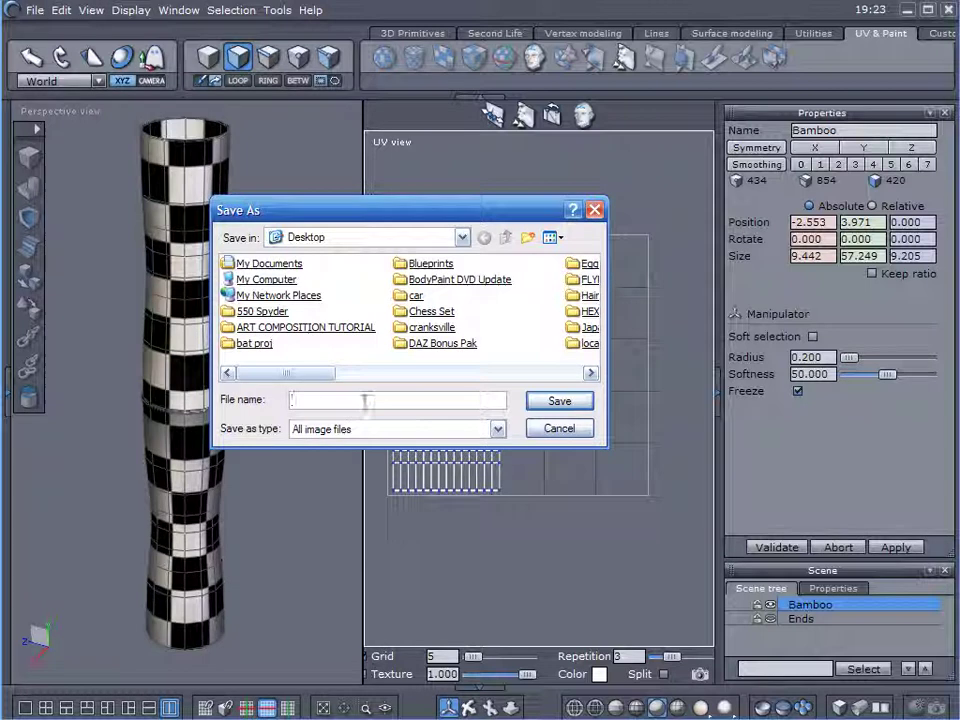
{"action": "type", "text": "Ba"}
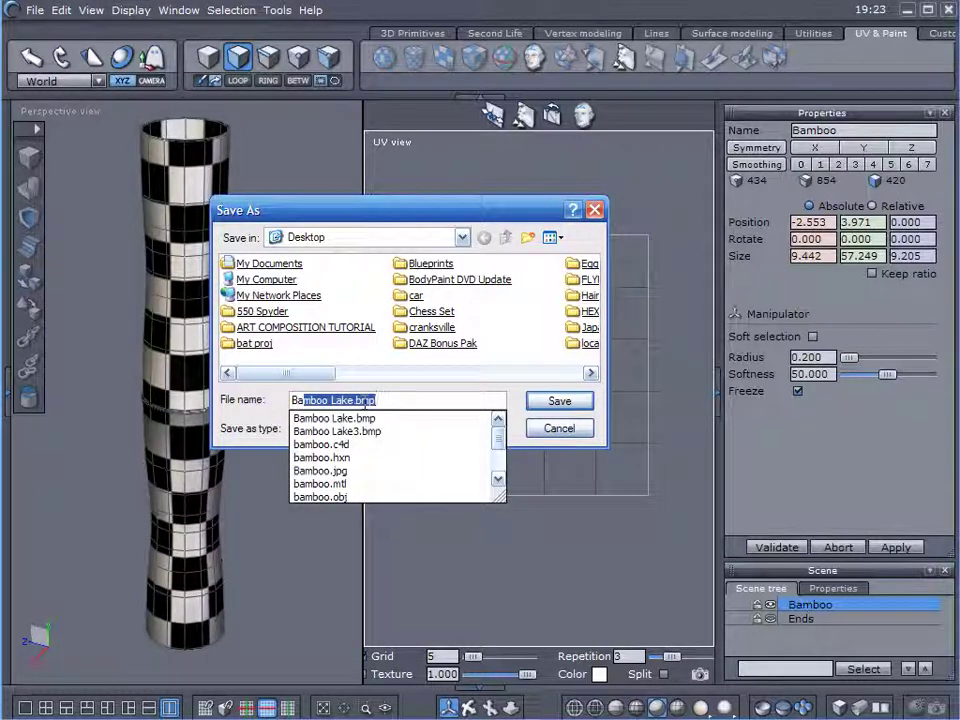
{"action": "type", "text": "mboo UV Map"}
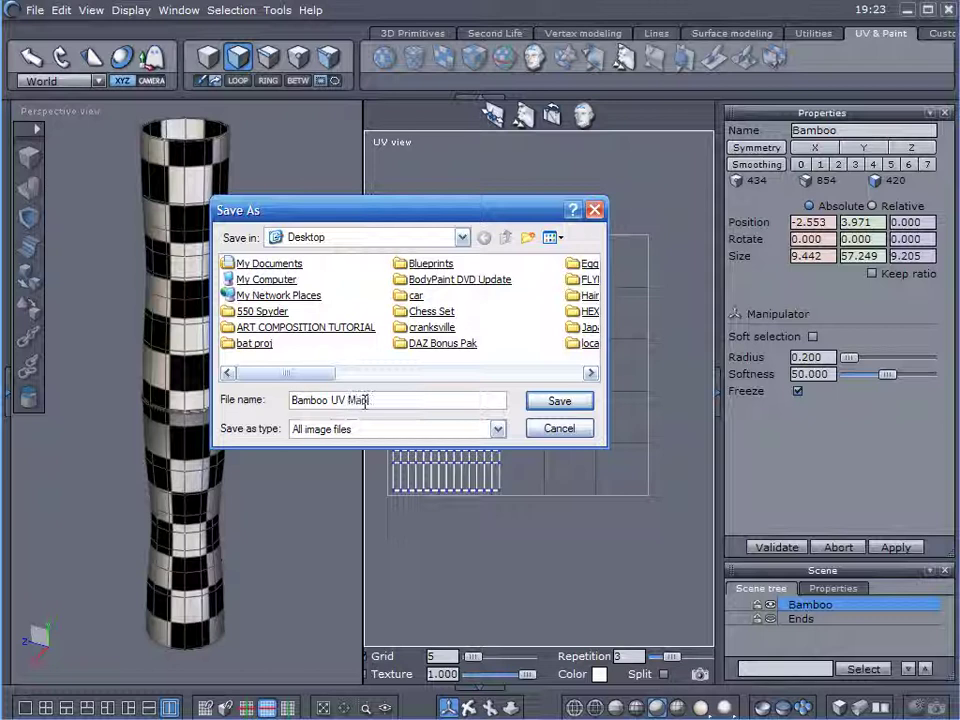
{"action": "key", "text": "Return"}
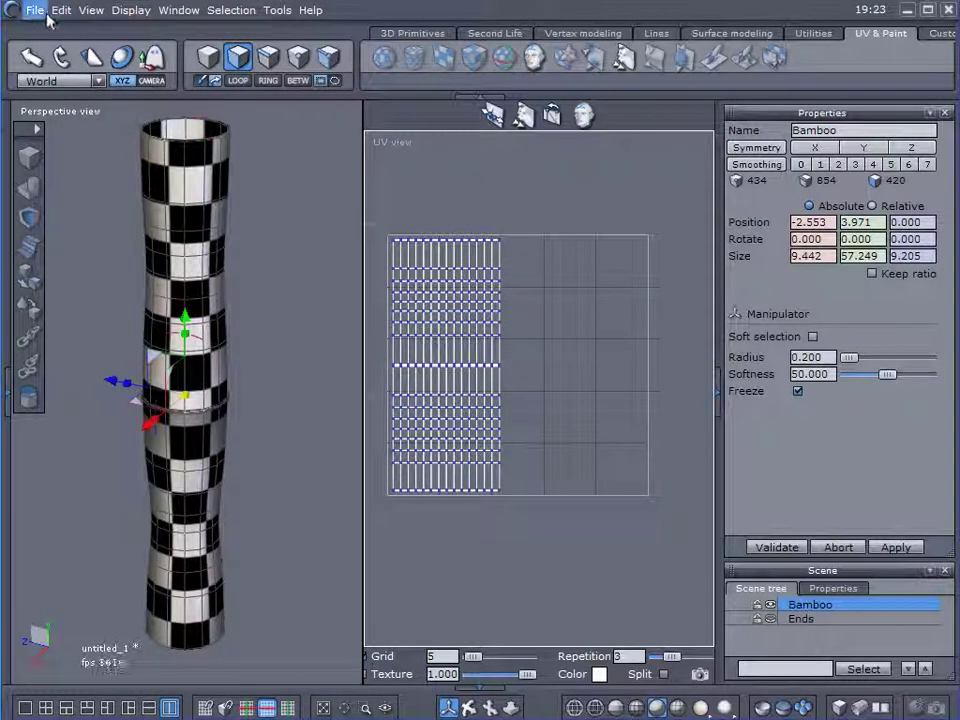
Step: Save the scene to the Desktop as a Hexagon file named Test Bamboo
{"action": "left_click", "coordinate": [34, 10]}
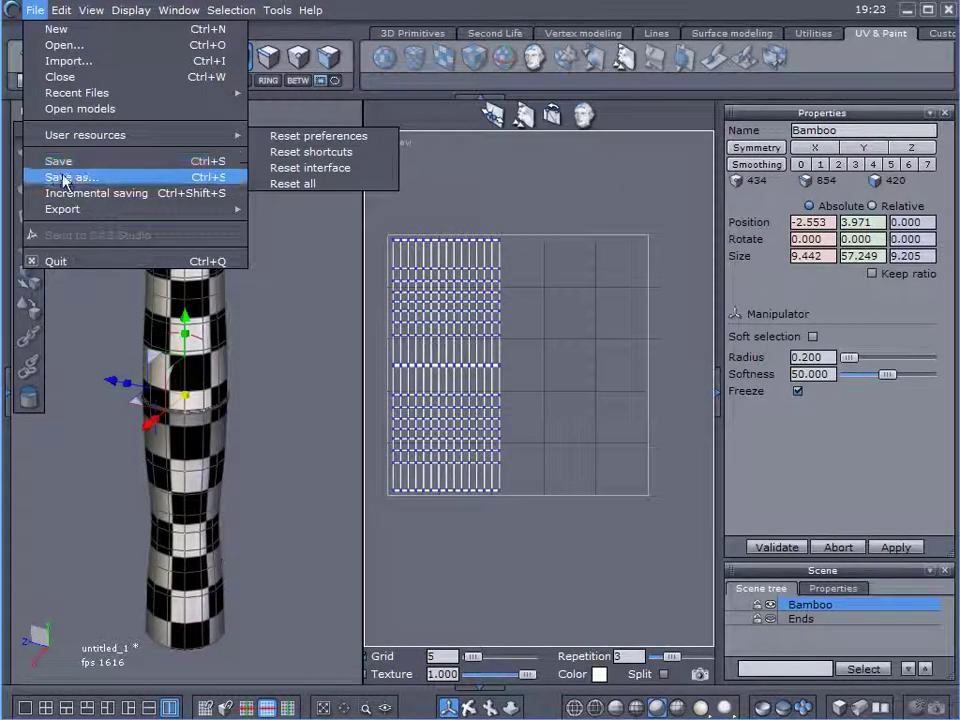
{"action": "left_click", "coordinate": [58, 177]}
{"action": "type", "text": "Tee"}
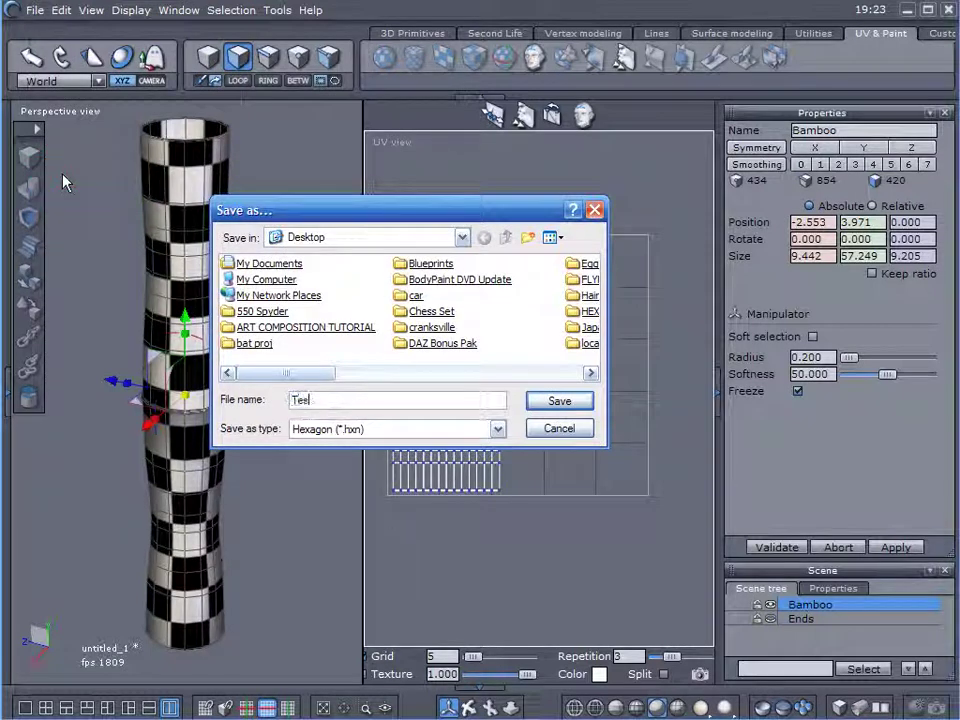
{"action": "type", "text": "t Bamboo"}
{"action": "key", "text": "Return"}
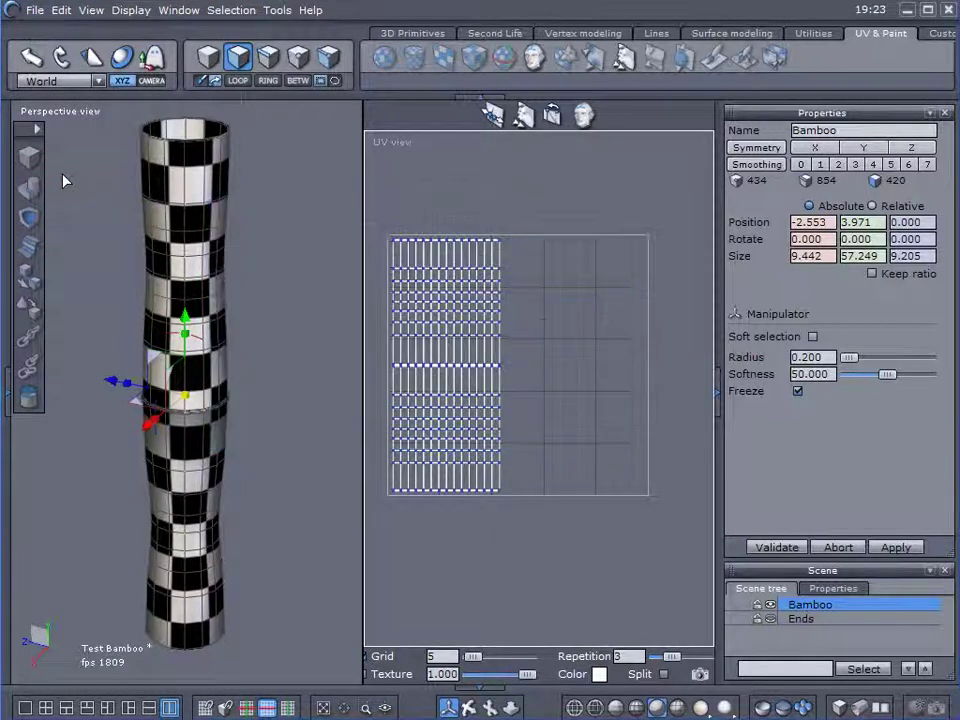
Step: Export the model to the Desktop as the Wavefront OBJ file Test Bamboo with the default export options, including UVs and normals
{"action": "left_click", "coordinate": [35, 10]}
{"action": "mouse_move", "coordinate": [150, 208]}
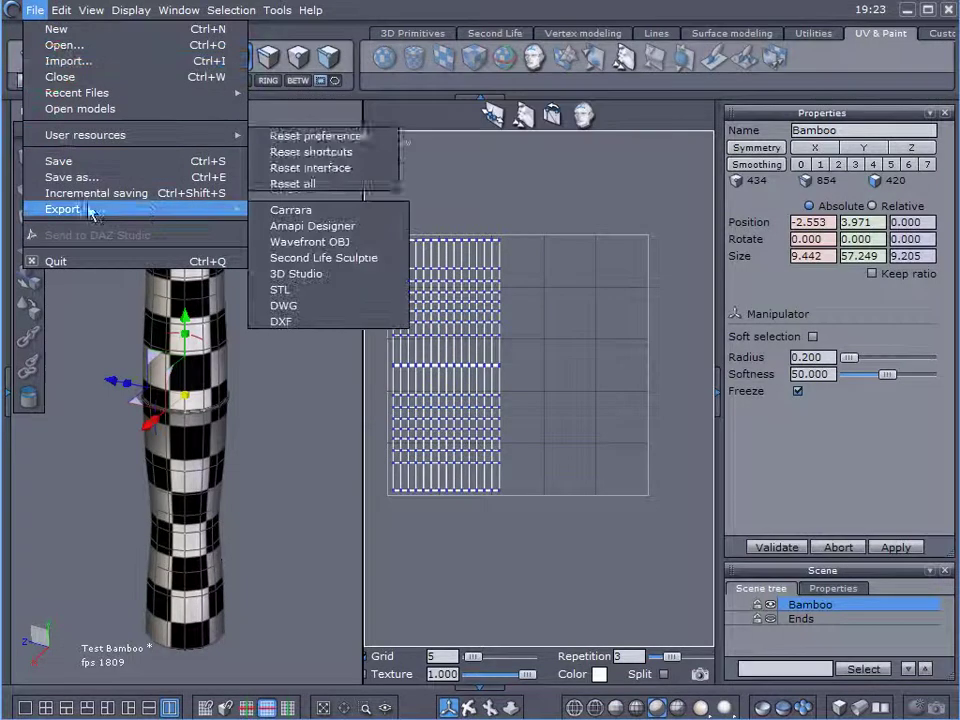
{"action": "left_click", "coordinate": [322, 242]}
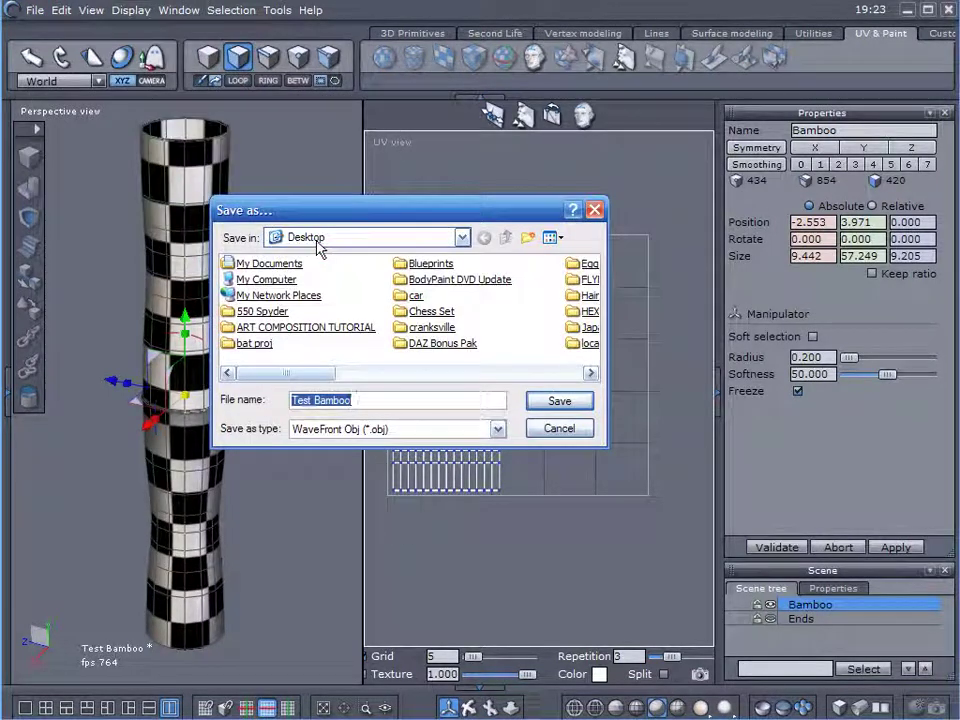
{"action": "left_click", "coordinate": [555, 401]}
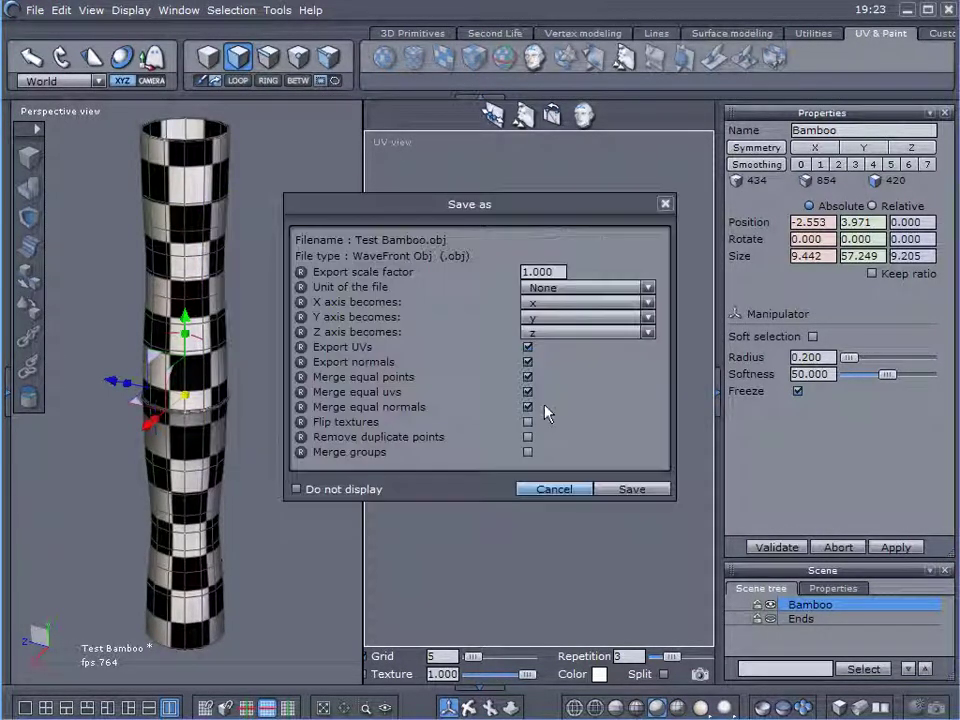
{"action": "left_click", "coordinate": [610, 489]}
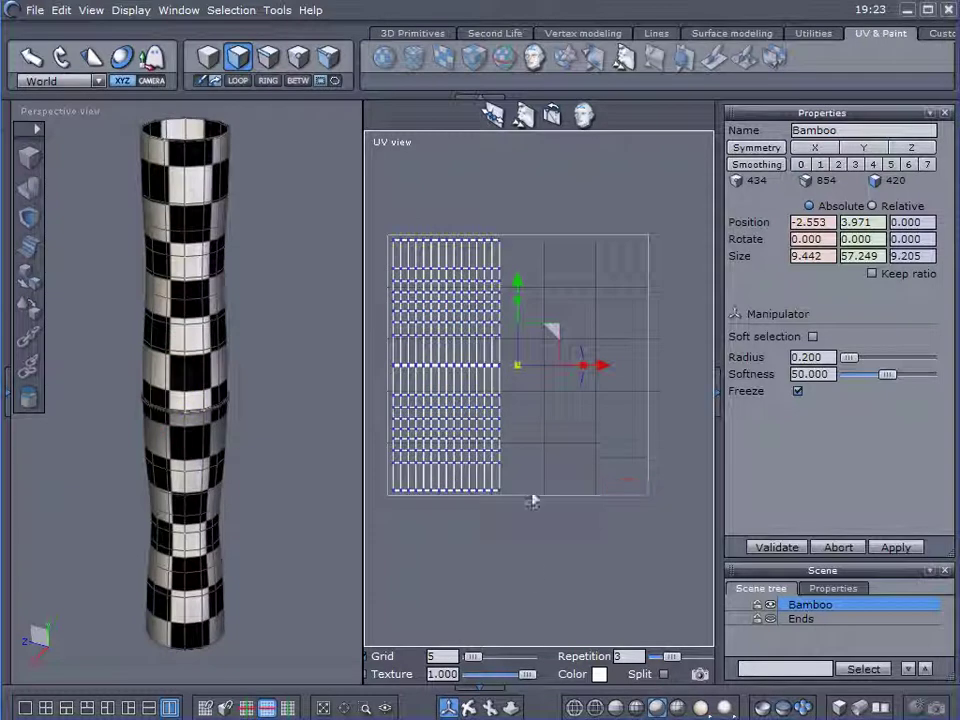